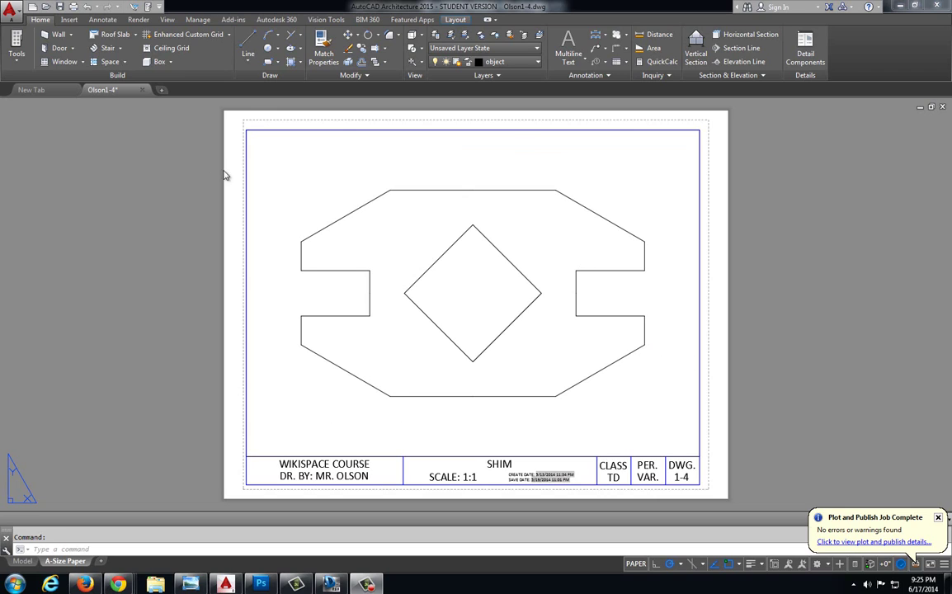
# Change the drawing number in the title block to 2-1.
pyautogui.moveTo(87, 87)
pyautogui.click(180, 107)
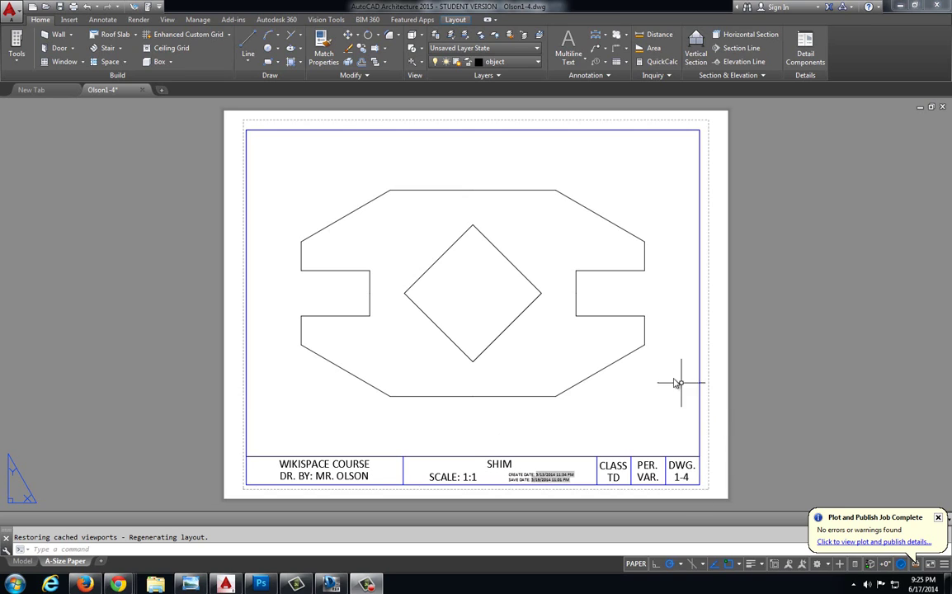
pyautogui.doubleClick(684, 479)
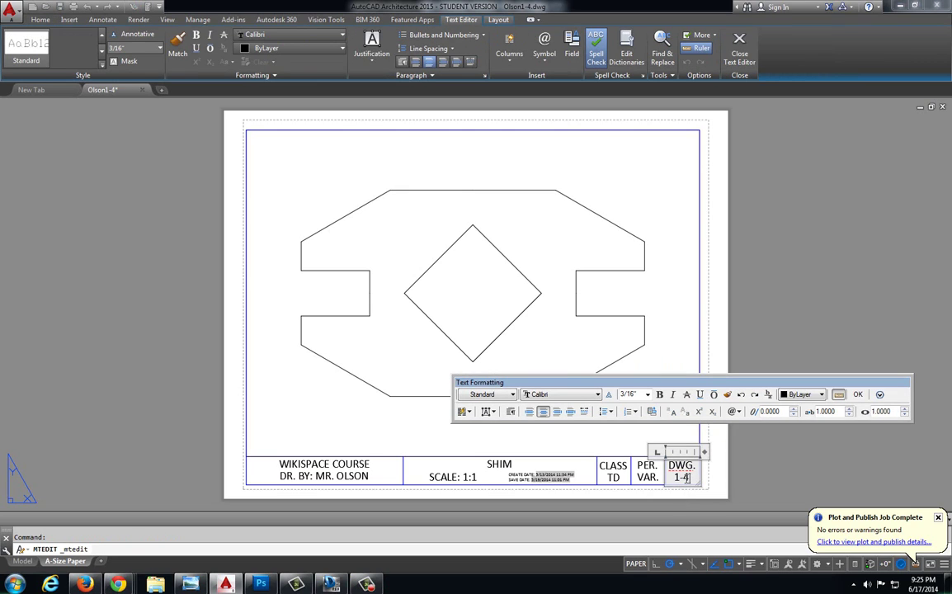
pyautogui.moveTo(683, 478); pyautogui.dragTo(664, 482)
pyautogui.write('2-1')
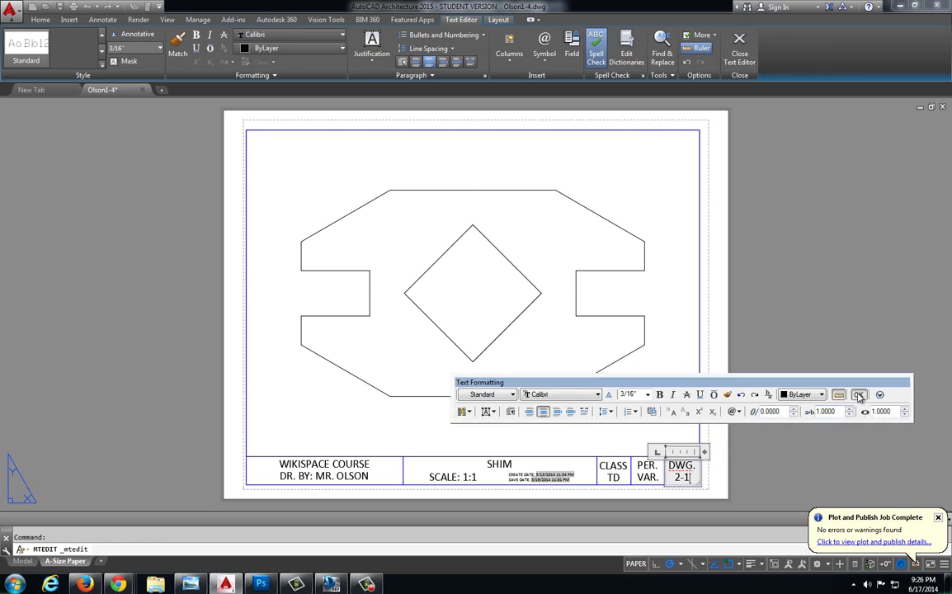
pyautogui.click(858, 394)
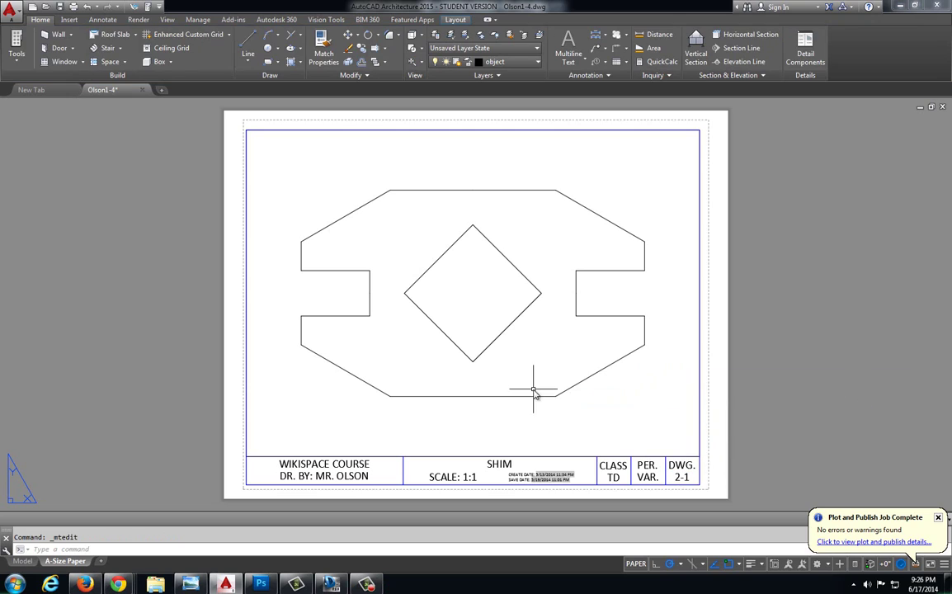
# Save the drawing under the new file name Olson2-1.dwg in the !AutoCAD folder.
pyautogui.click(9, 14)
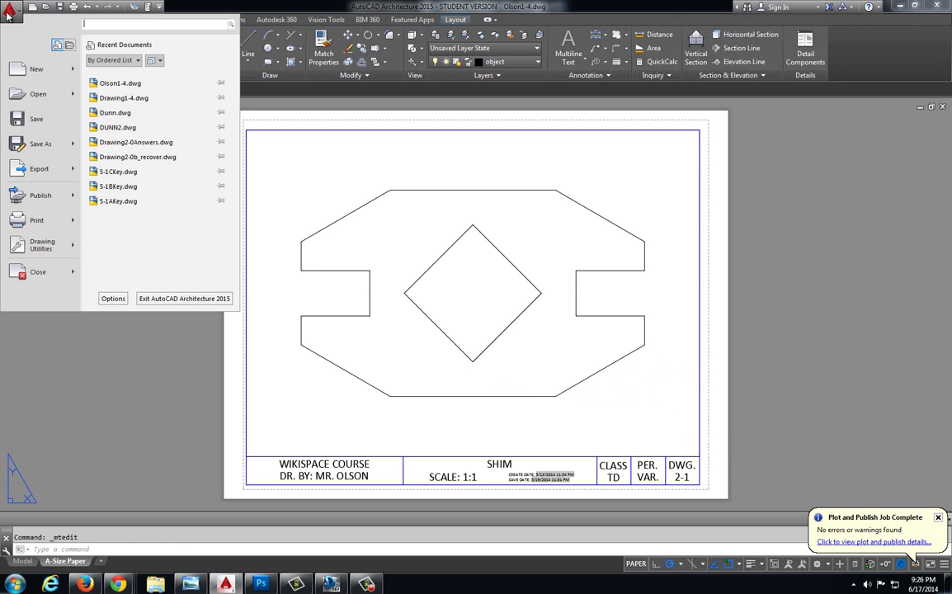
pyautogui.click(40, 146)
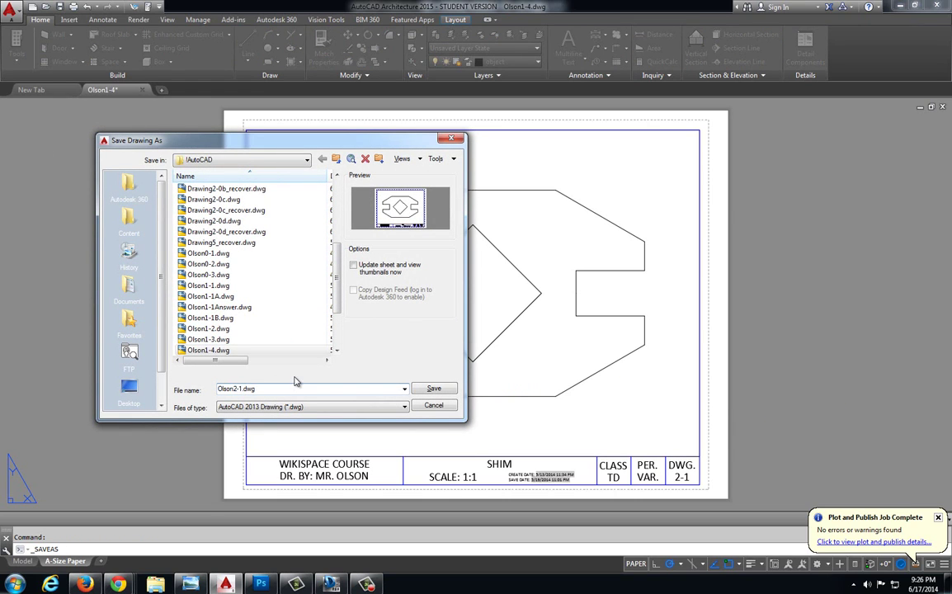
pyautogui.click(433, 388)
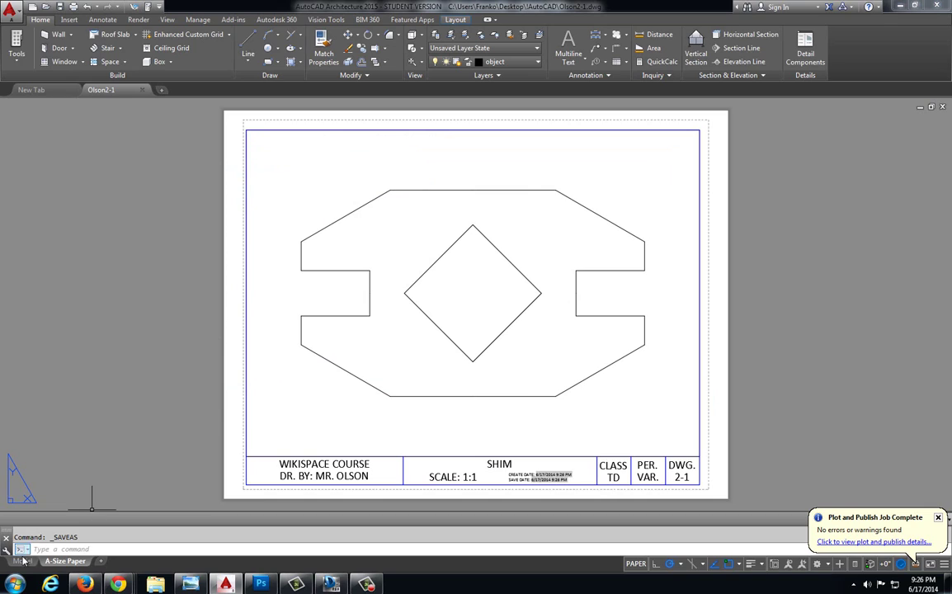
# Switch to model space and examine the dimensioned shim in the Drawing1-4 reference in Autodesk Design Review, returning to AutoCAD.
pyautogui.click(23, 560)
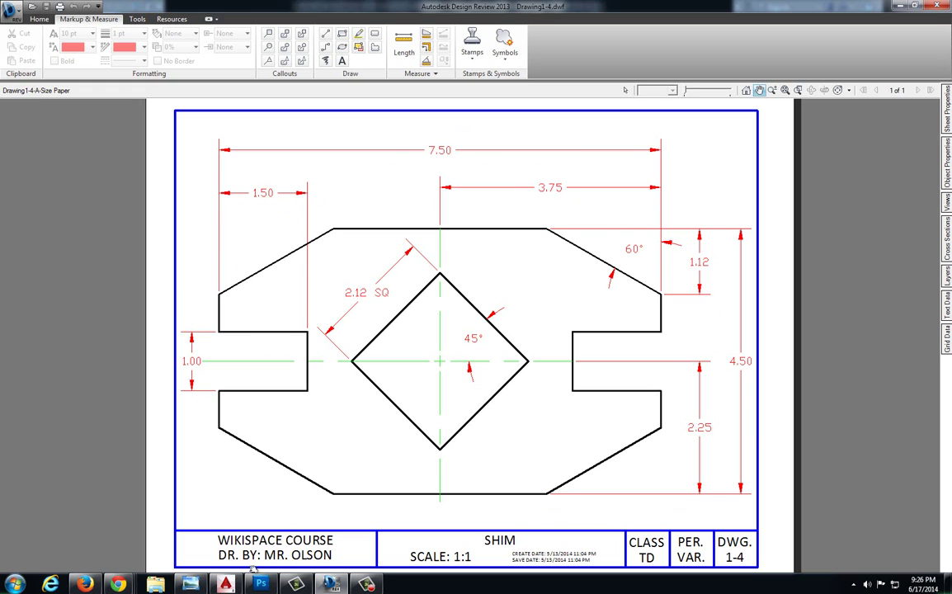
pyautogui.click(225, 583)
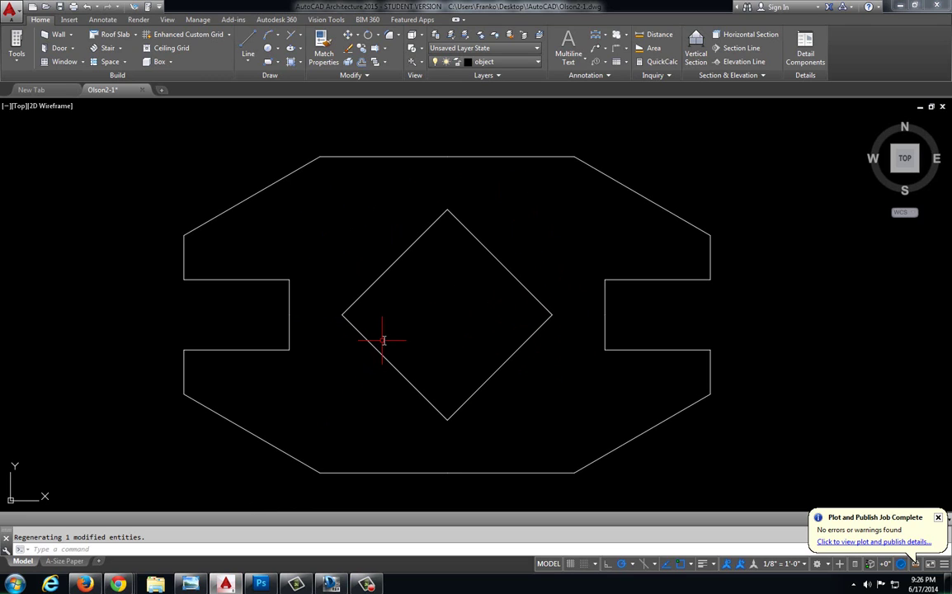
pyautogui.scroll(-2, 382, 339)
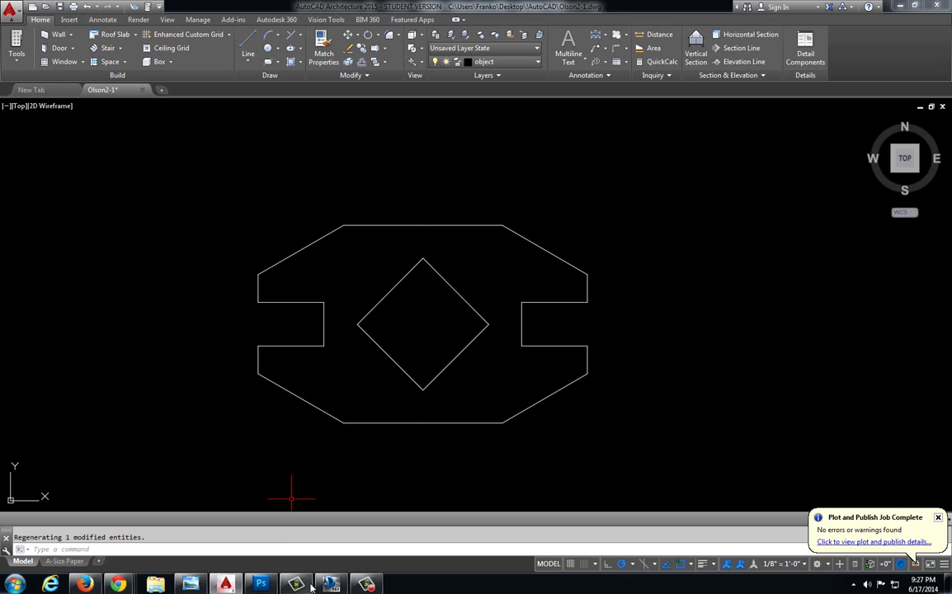
pyautogui.click(338, 585)
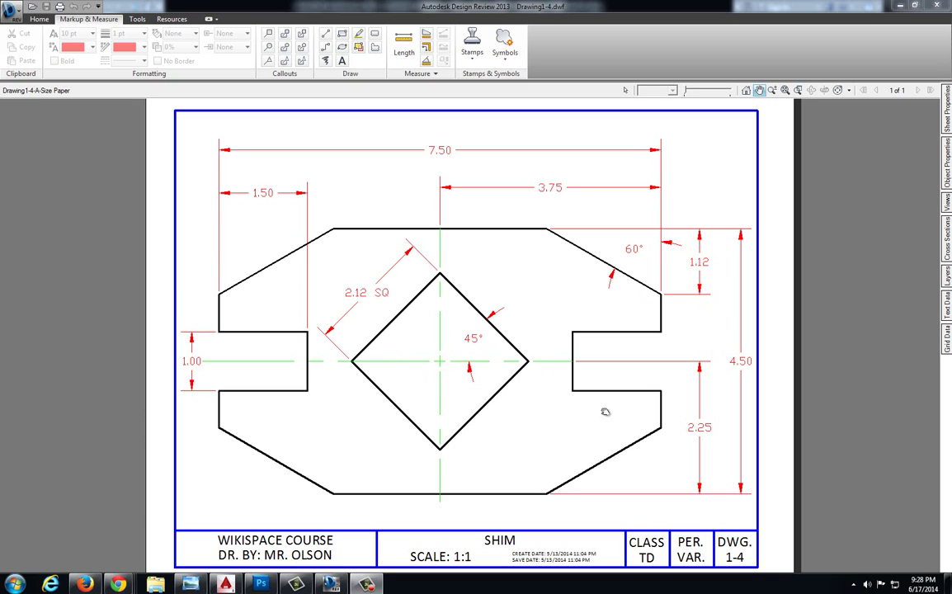
pyautogui.click(225, 584)
pyautogui.scroll(4, 479, 331)
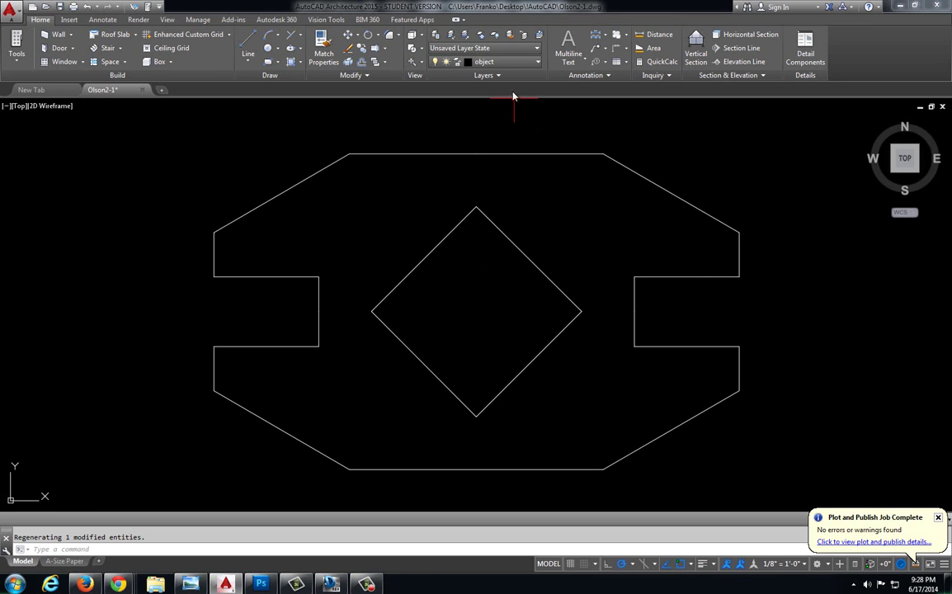
# Make the Dimension Line layer current and check the dimension layout in the Autodesk Design Review reference before returning to AutoCAD.
pyautogui.click(536, 62)
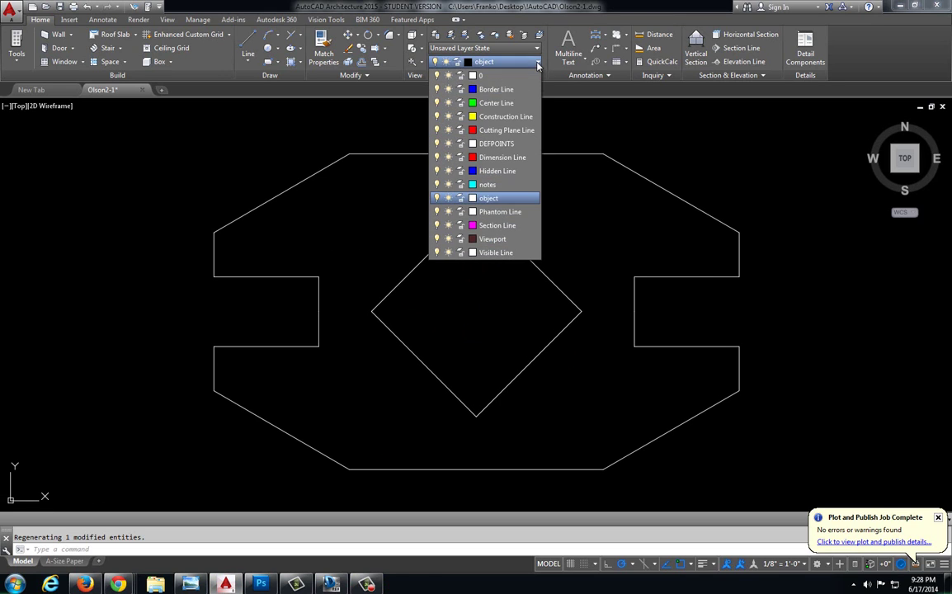
pyautogui.click(512, 158)
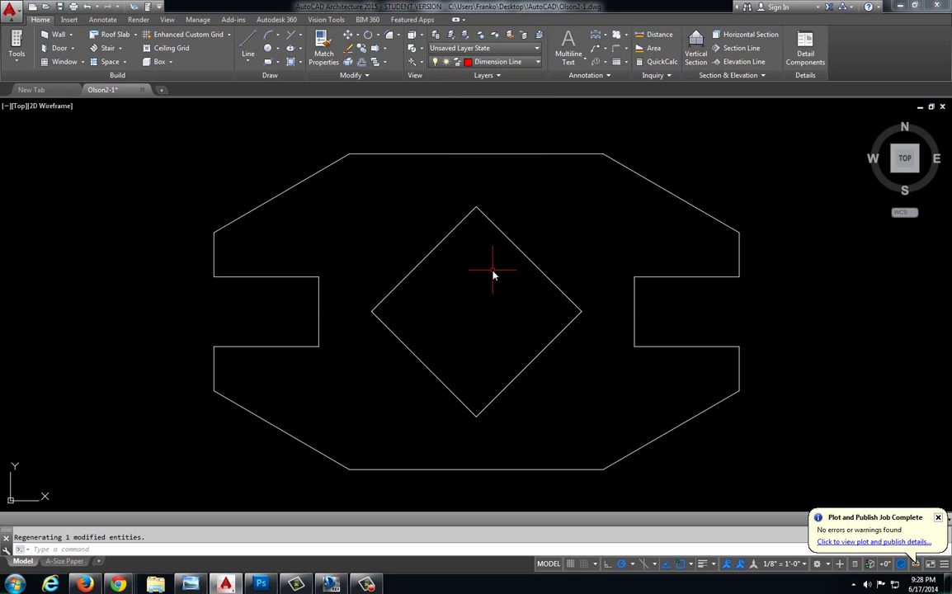
pyautogui.click(330, 583)
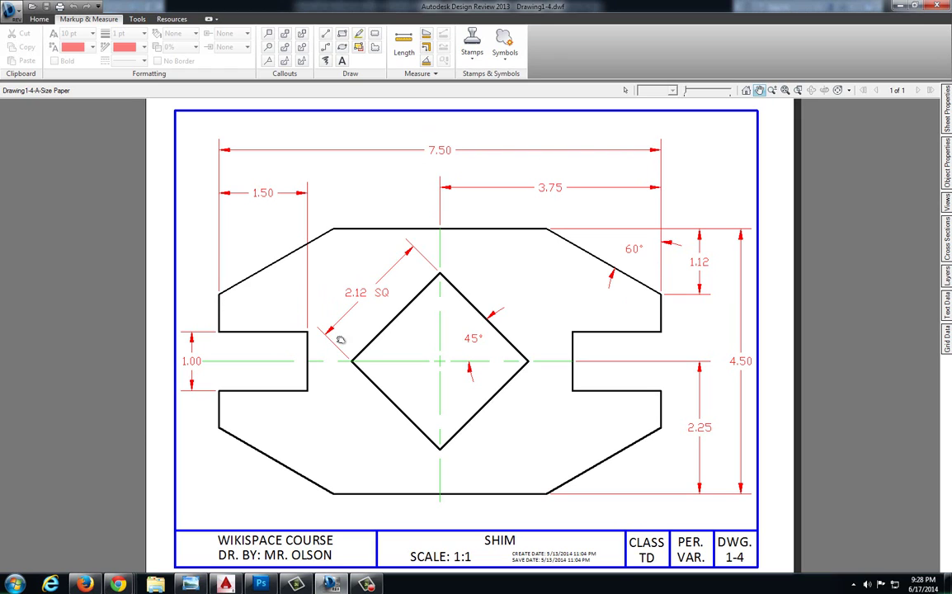
pyautogui.click(226, 583)
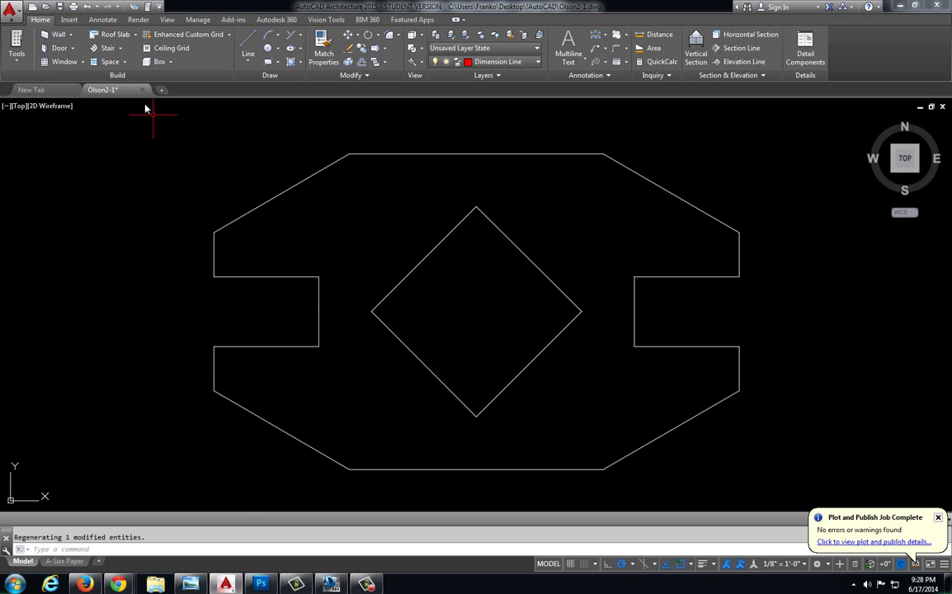
# Add a linear dimension for the shim's overall width between its upper outer corners, placing it above the part.
pyautogui.click(103, 20)
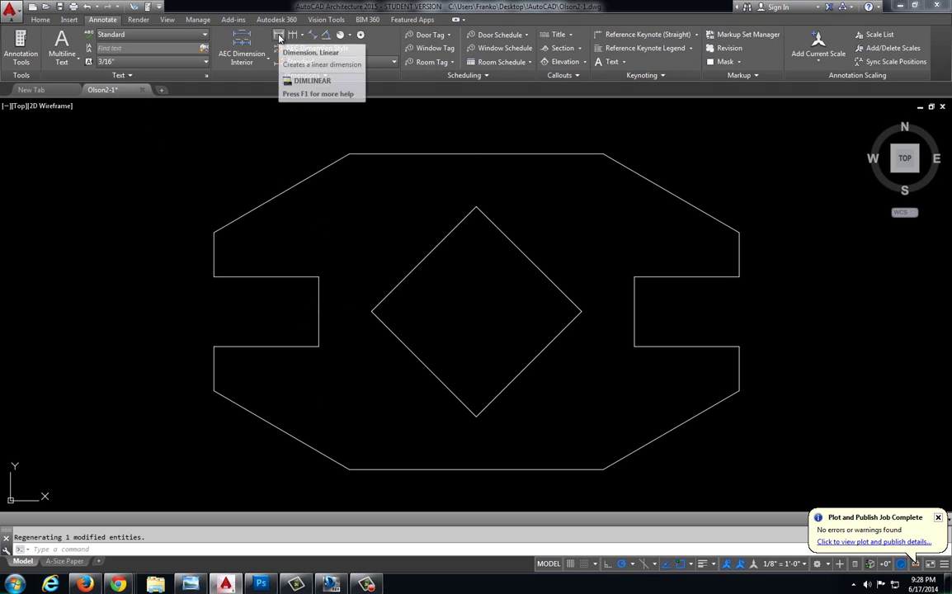
pyautogui.click(278, 37)
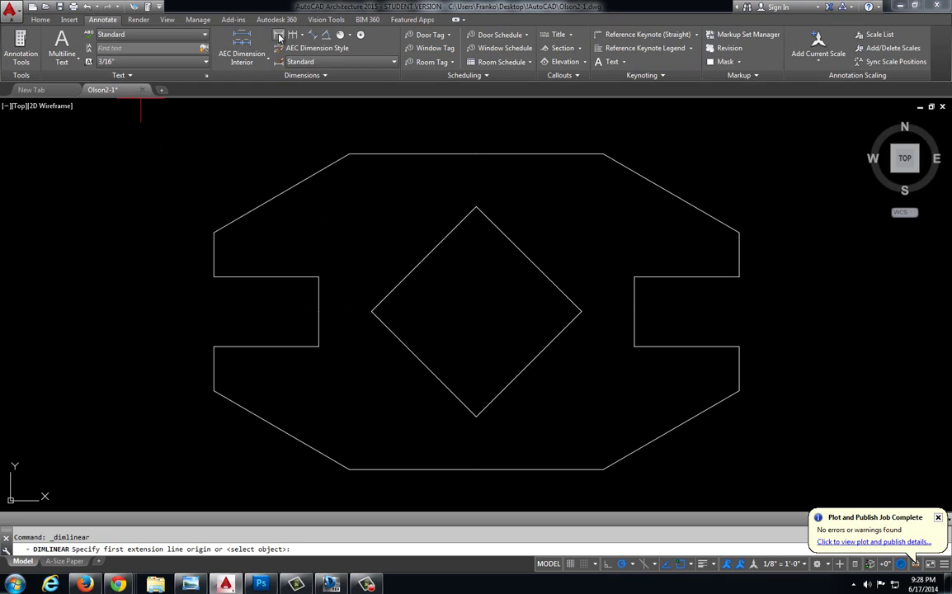
pyautogui.click(213, 232)
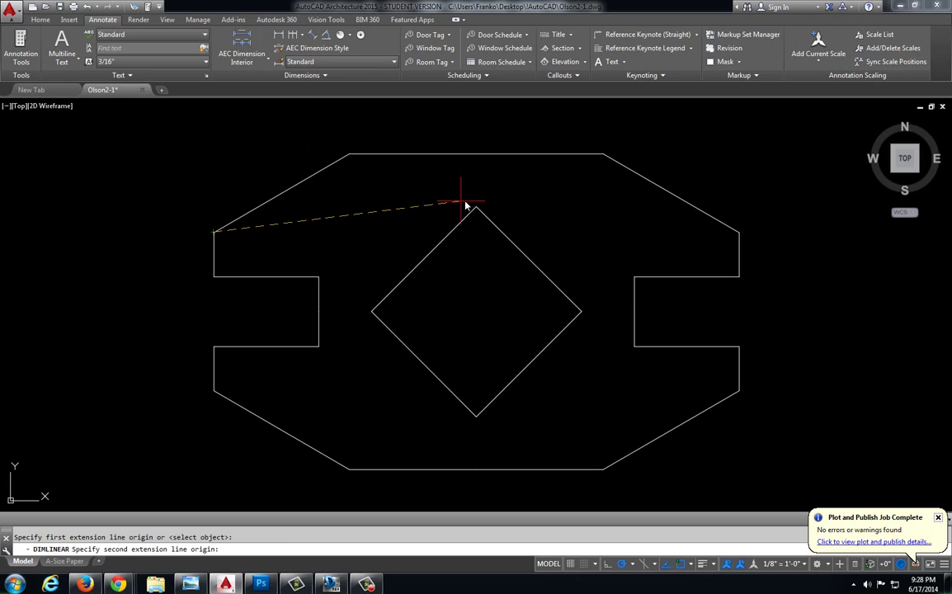
pyautogui.click(739, 233)
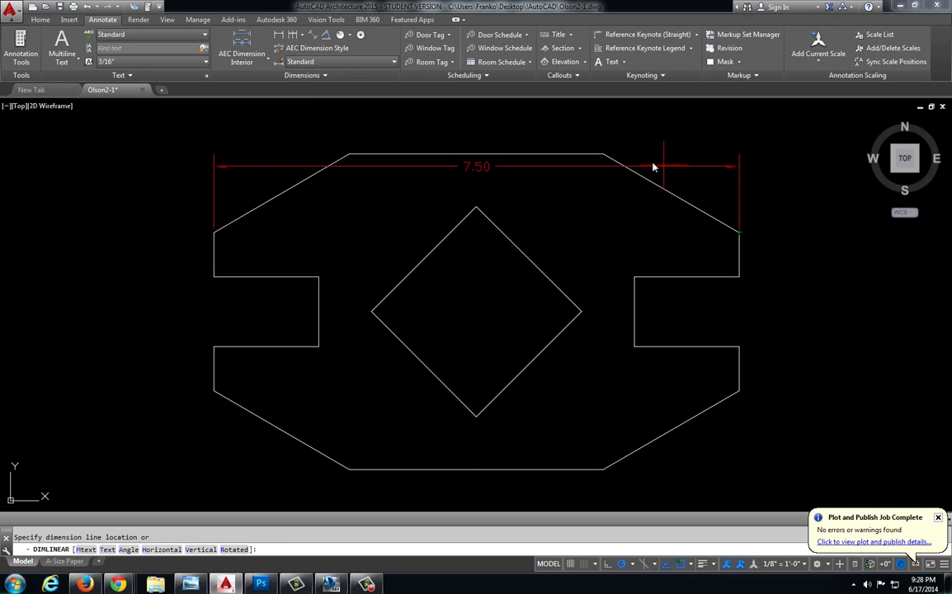
pyautogui.moveTo(658, 159); pyautogui.dragTo(607, 219, button='middle')
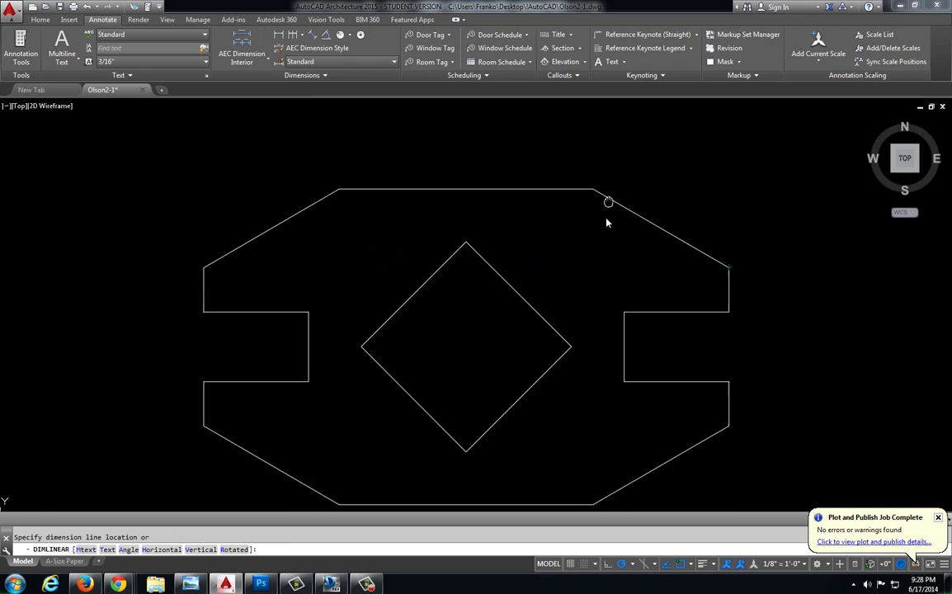
pyautogui.click(609, 149)
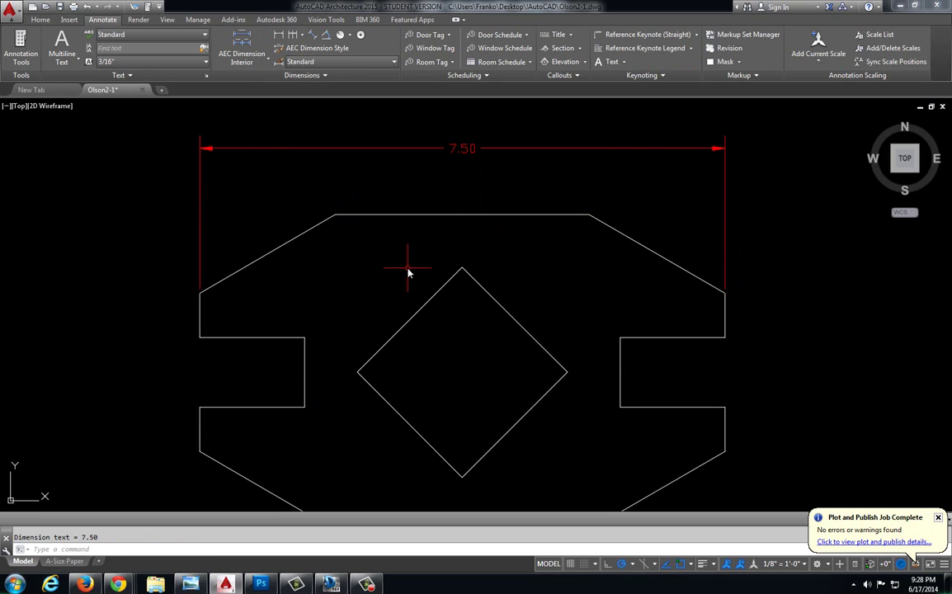
# Stretch the left extension line origin of the overall width dimension down to the upper outer corner of the left notch.
pyautogui.click(200, 291)
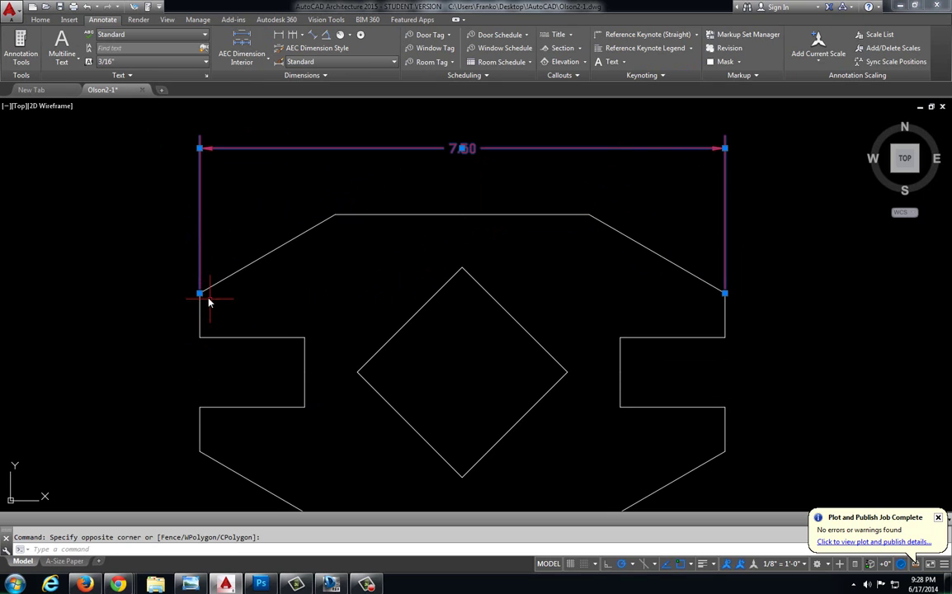
pyautogui.scroll(4, 201, 298)
pyautogui.moveTo(202, 301); pyautogui.dragTo(344, 267, button='middle')
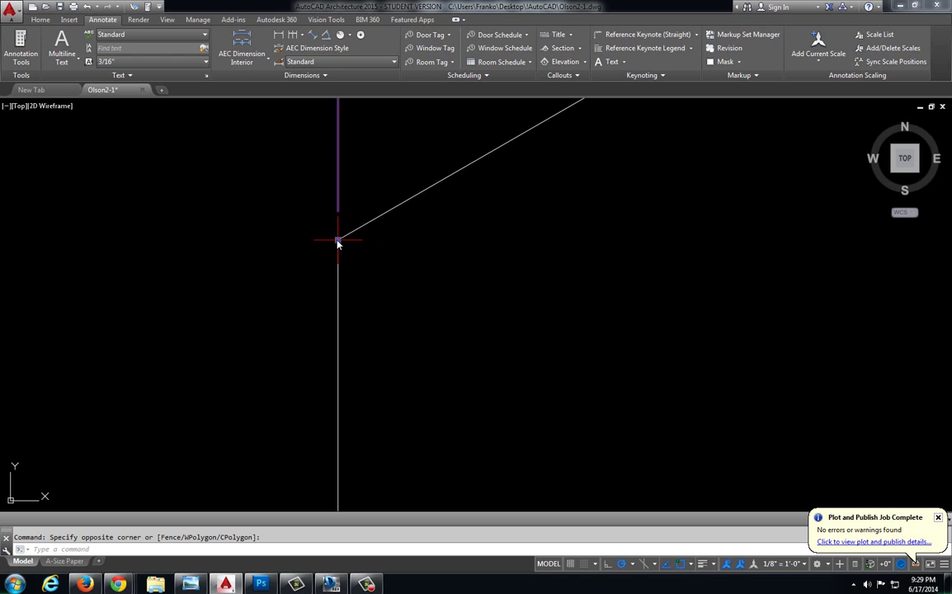
pyautogui.click(338, 240)
pyautogui.scroll(-3, 384, 298)
pyautogui.moveTo(384, 293); pyautogui.dragTo(348, 272, button='middle')
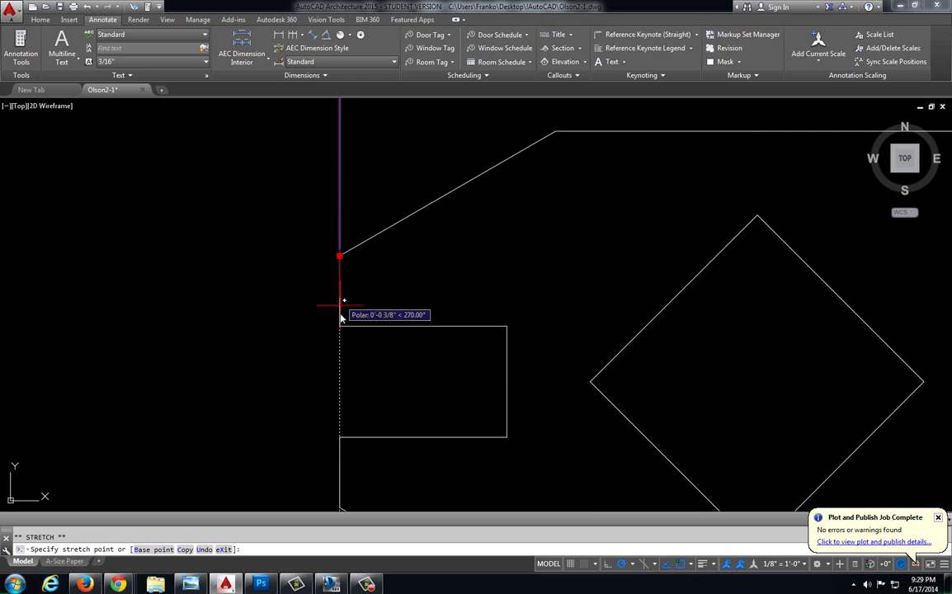
pyautogui.press('Escape')
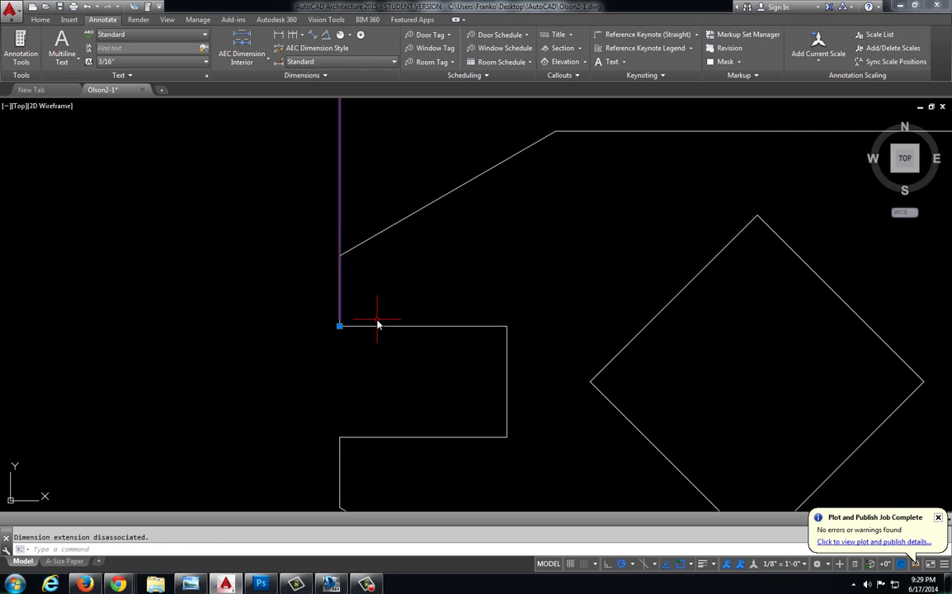
pyautogui.press('Escape')
pyautogui.scroll(-2, 414, 286)
pyautogui.scroll(-5, 414, 286)
pyautogui.scroll(4, 355, 268)
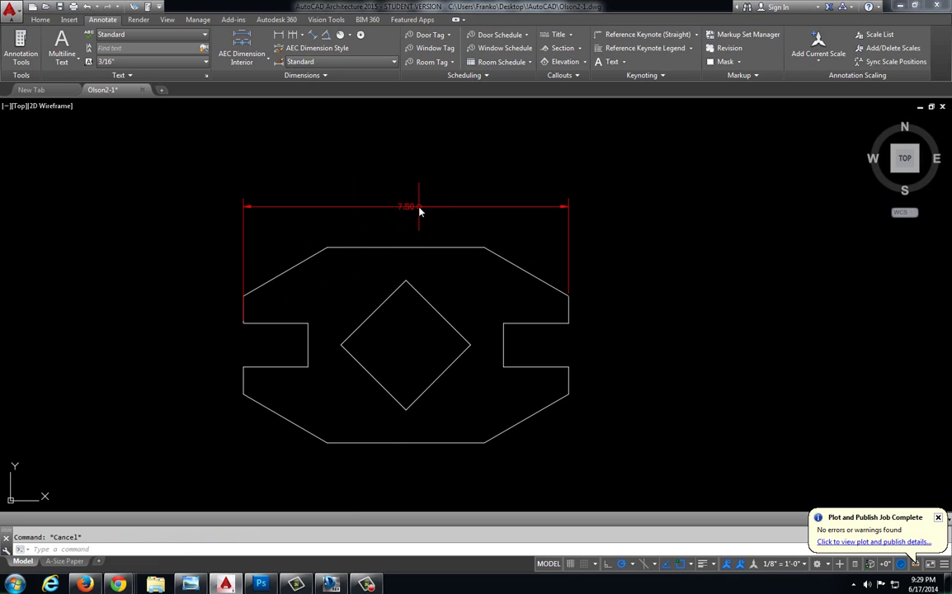
pyautogui.scroll(2, 249, 307)
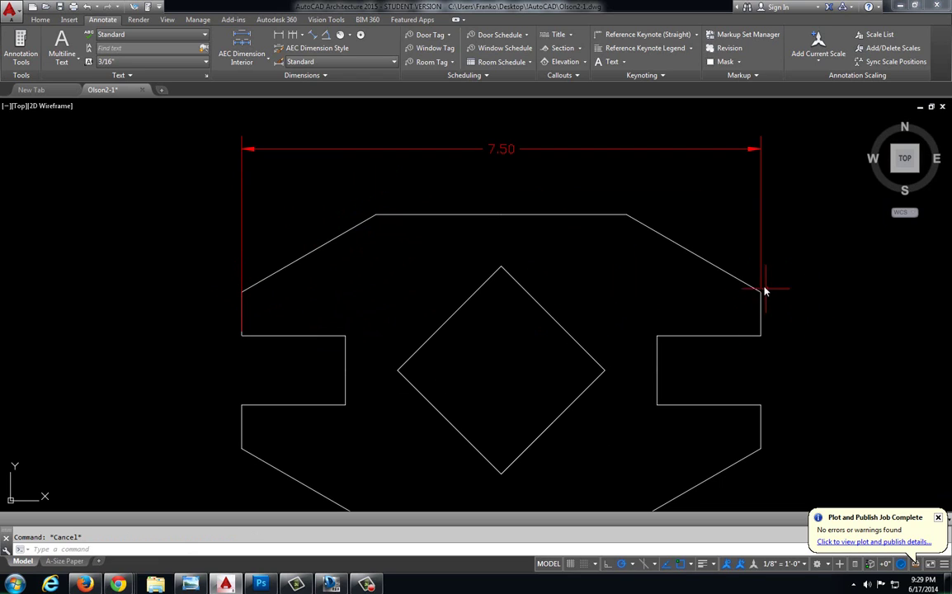
pyautogui.click(242, 277)
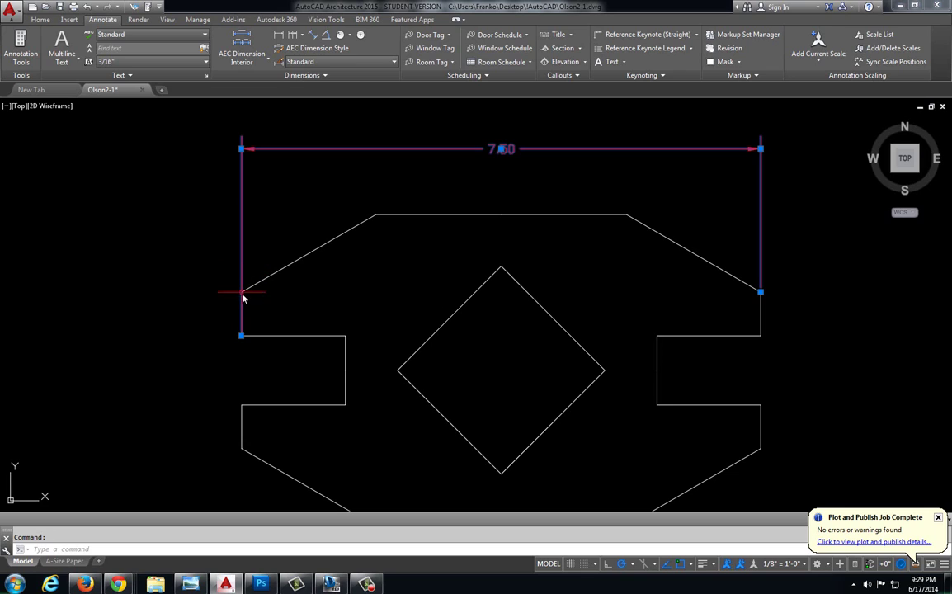
pyautogui.press('Escape')
pyautogui.press('Escape')
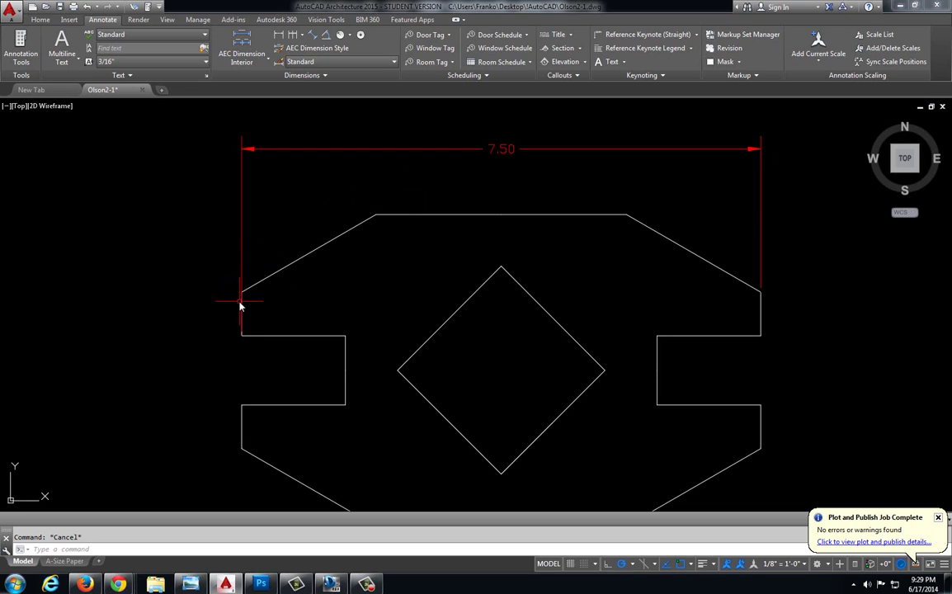
pyautogui.click(293, 266)
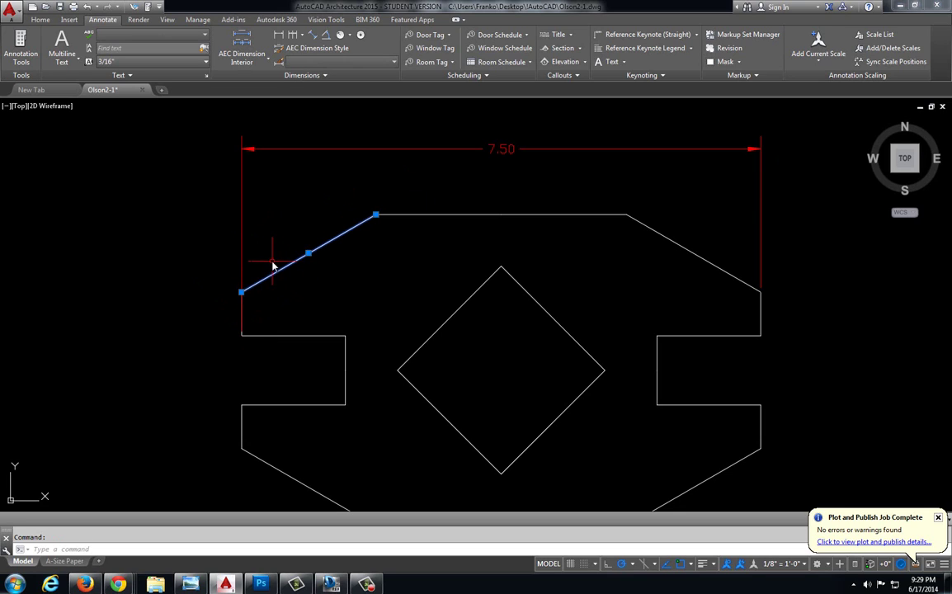
pyautogui.press('Escape')
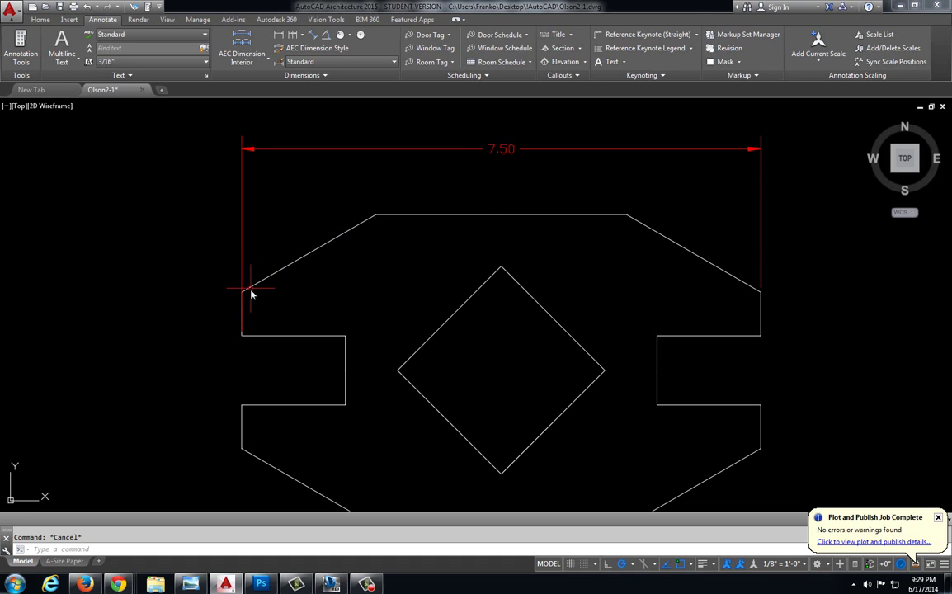
# Move the left extension line origin of the overall width dimension back up to the lower end of the upper-left angled edge.
pyautogui.click(259, 240)
pyautogui.click(233, 247)
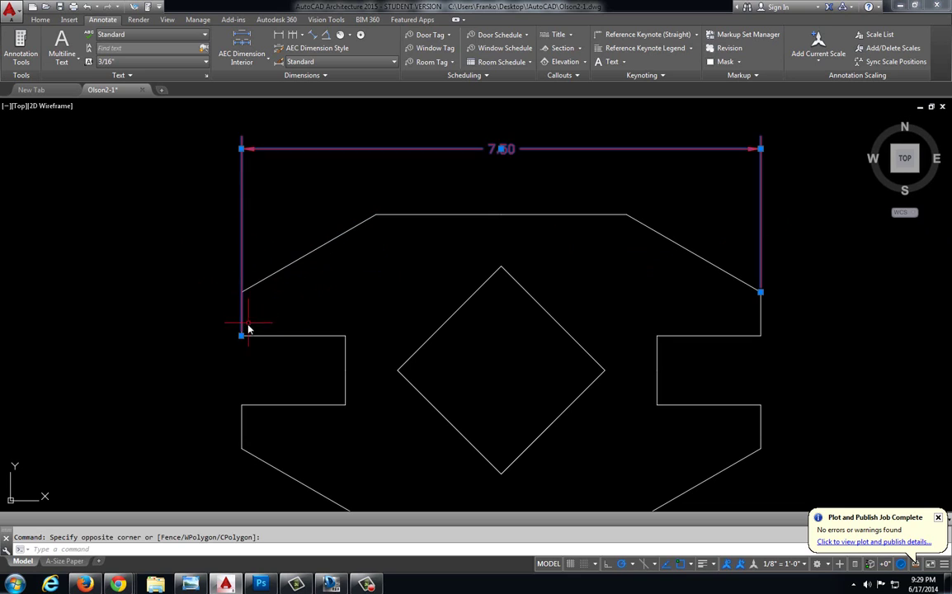
pyautogui.click(241, 334)
pyautogui.click(240, 291)
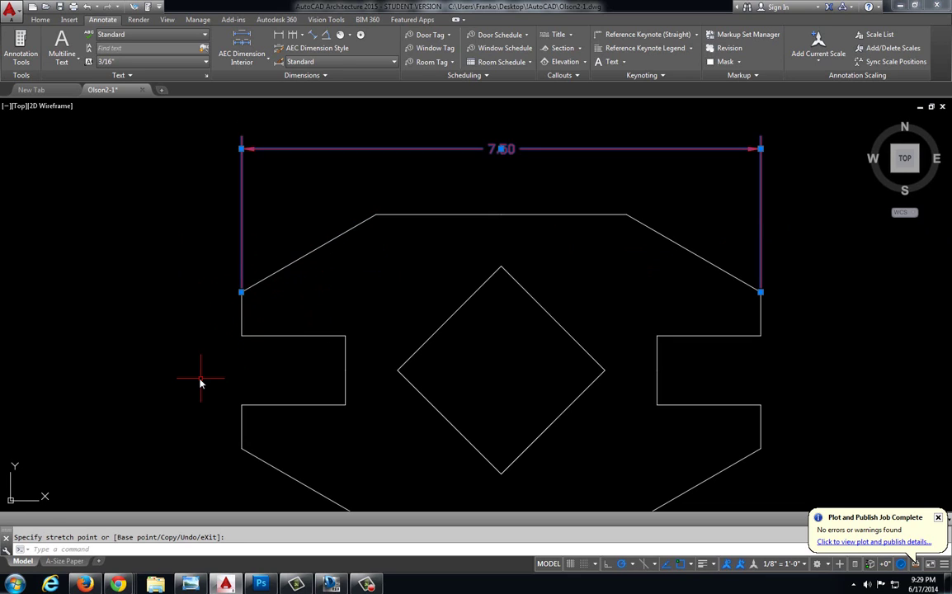
pyautogui.press('Escape')
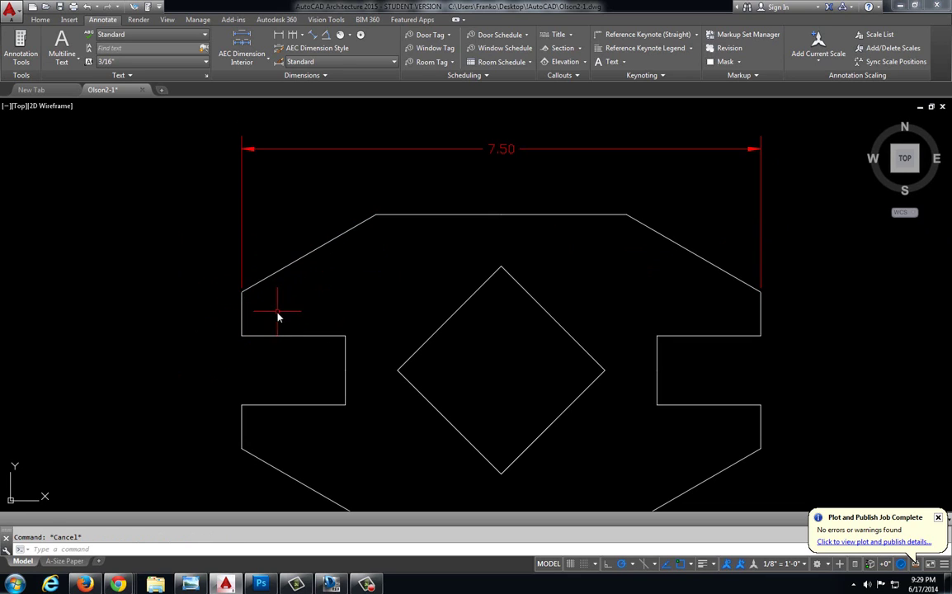
# Check the reference drawing and add a linear dimension for the left notch's depth in AutoCAD, placing it below the overall width dimension.
pyautogui.click(331, 584)
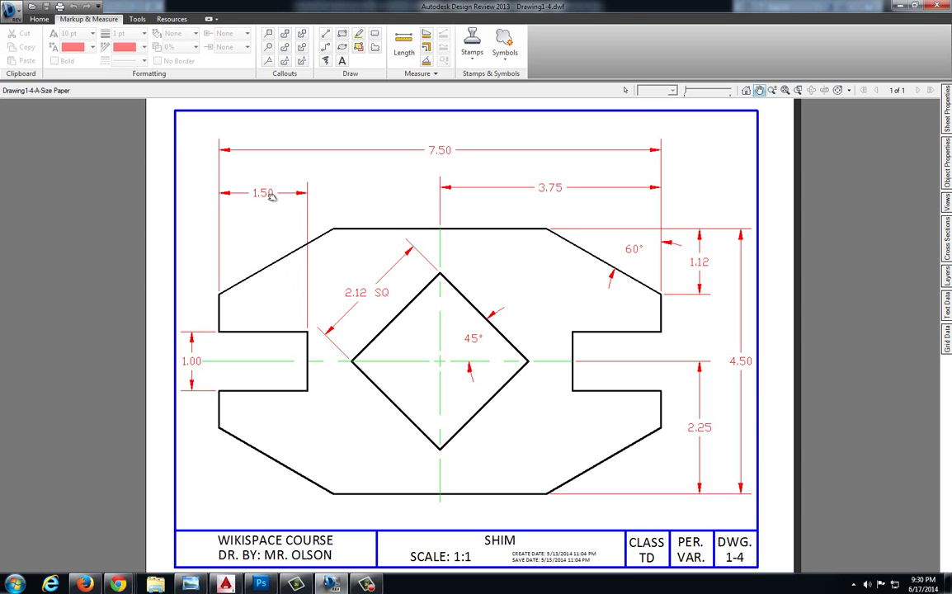
pyautogui.click(225, 584)
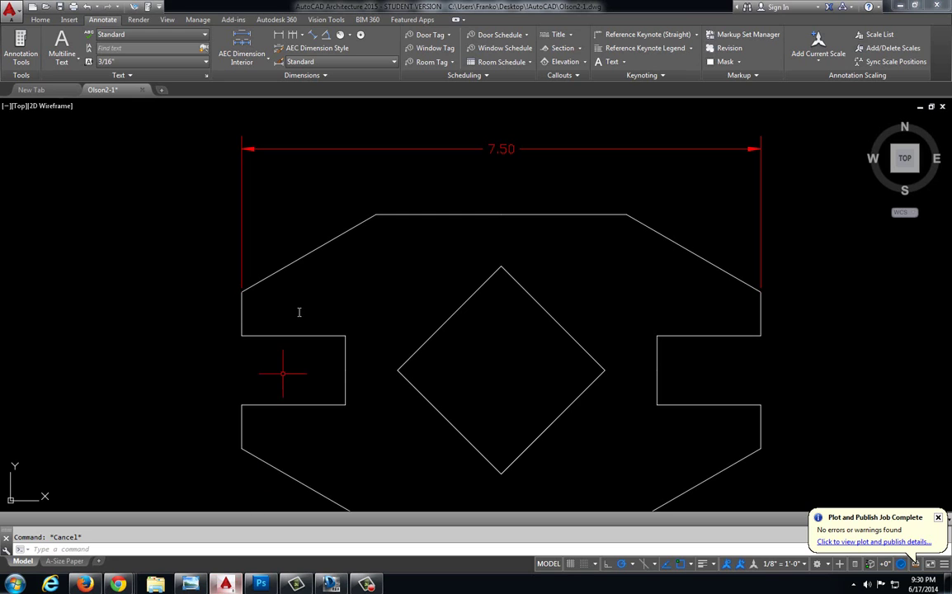
pyautogui.click(278, 35)
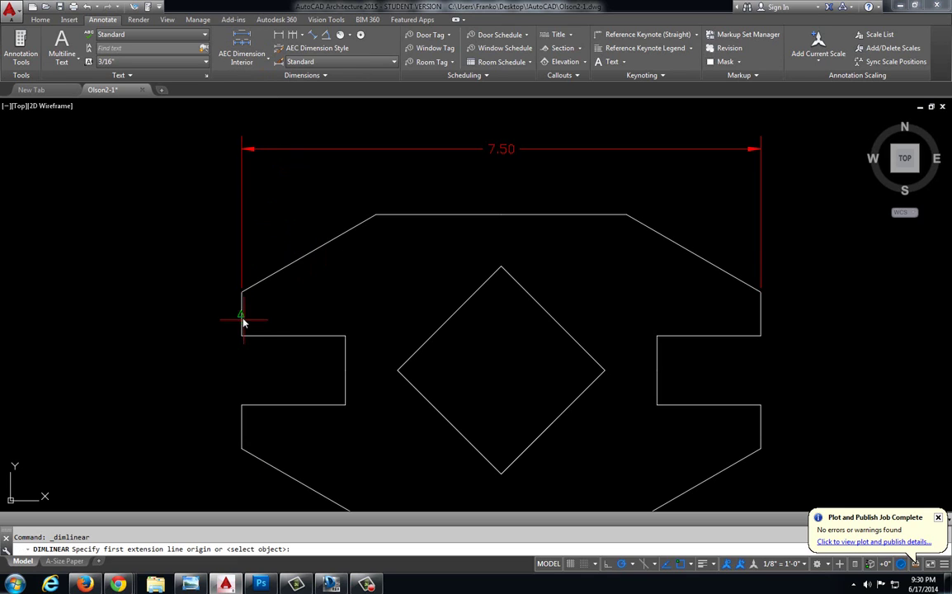
pyautogui.click(240, 294)
pyautogui.click(344, 334)
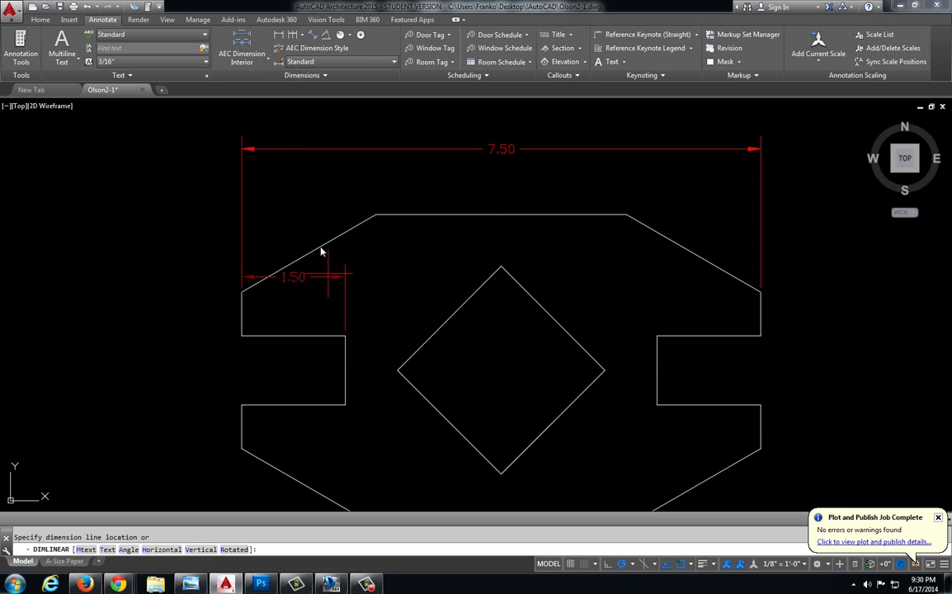
pyautogui.click(311, 188)
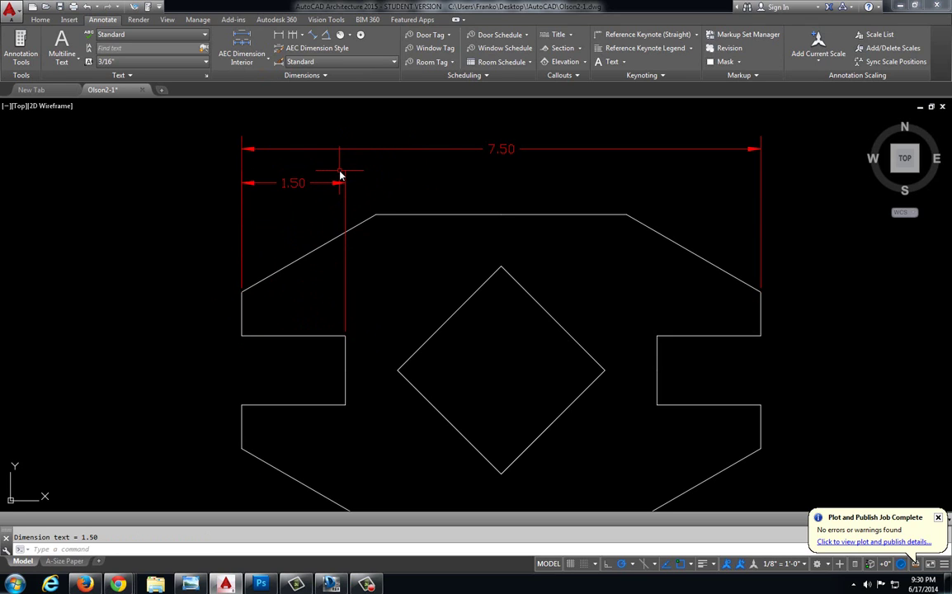
# Check the center lines in the Autodesk Design Review reference and make the Center Line layer current in AutoCAD.
pyautogui.click(331, 584)
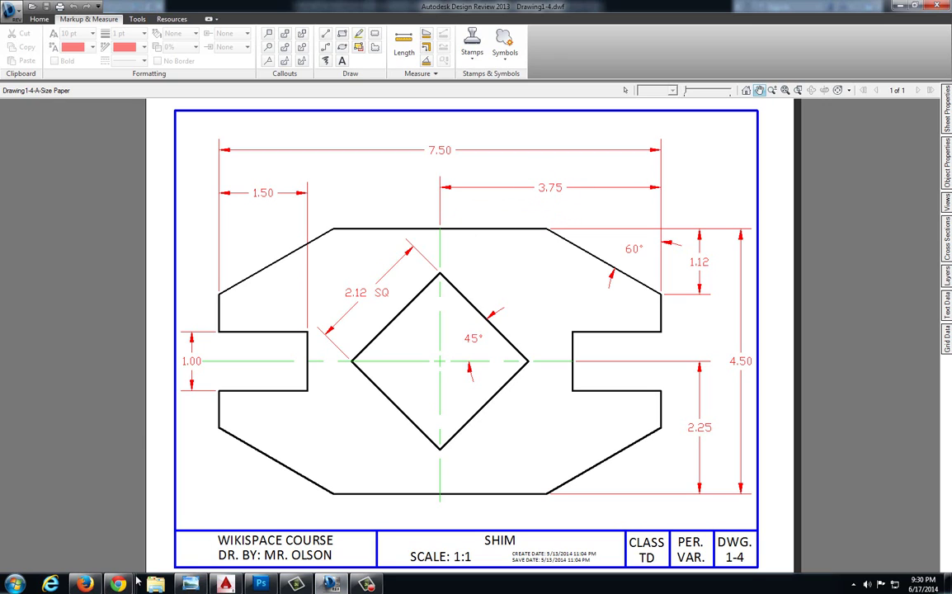
pyautogui.click(225, 582)
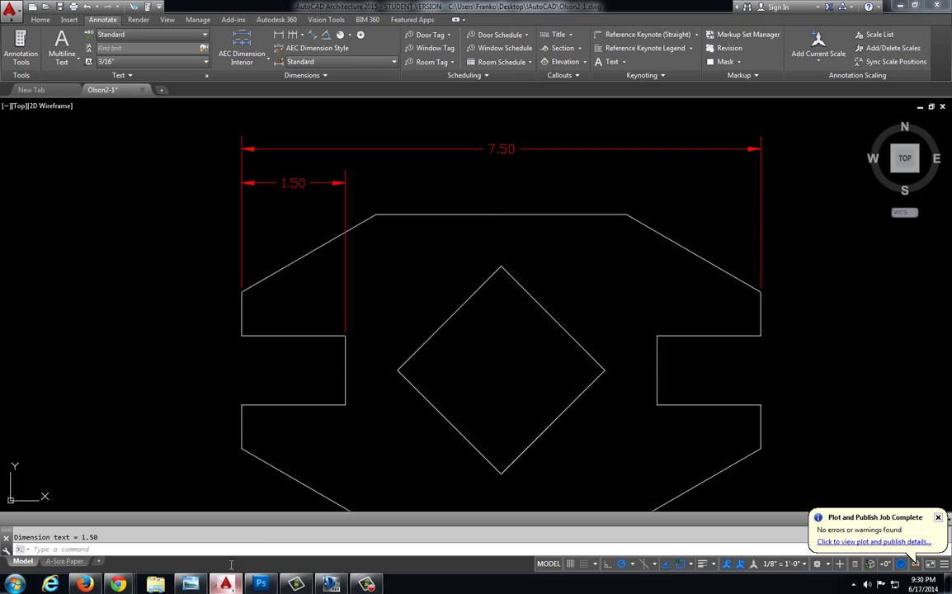
pyautogui.moveTo(446, 276); pyautogui.dragTo(329, 271, button='middle')
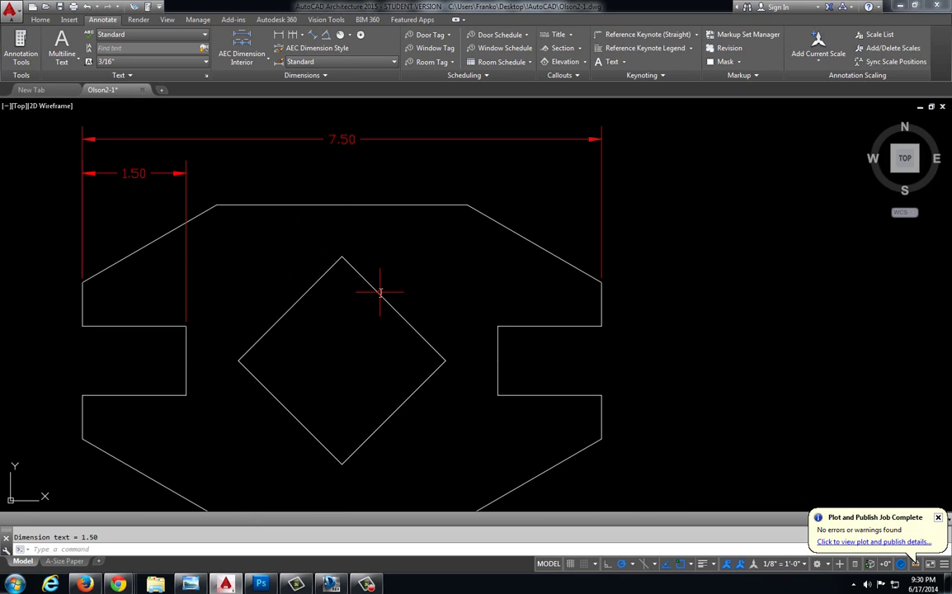
pyautogui.click(332, 584)
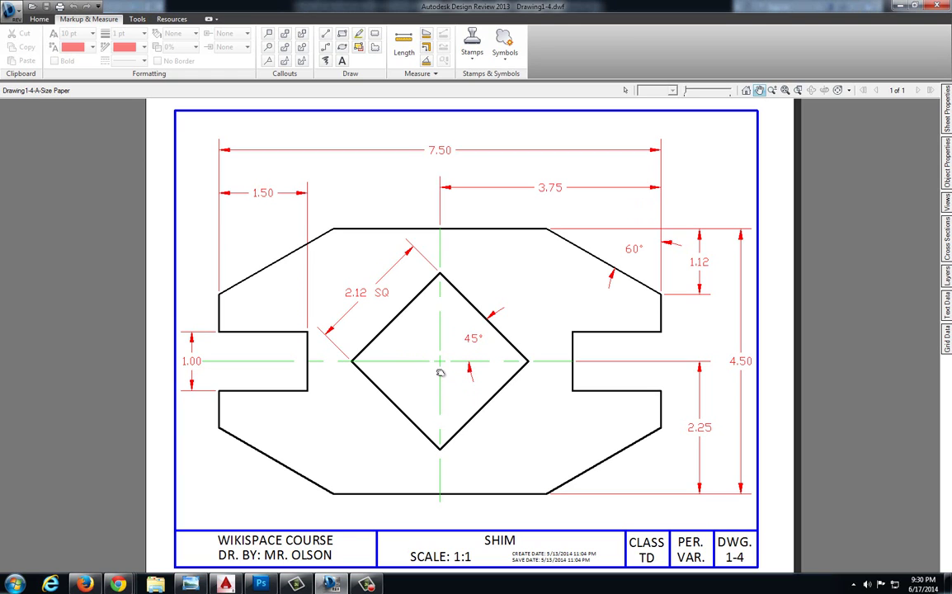
pyautogui.click(225, 584)
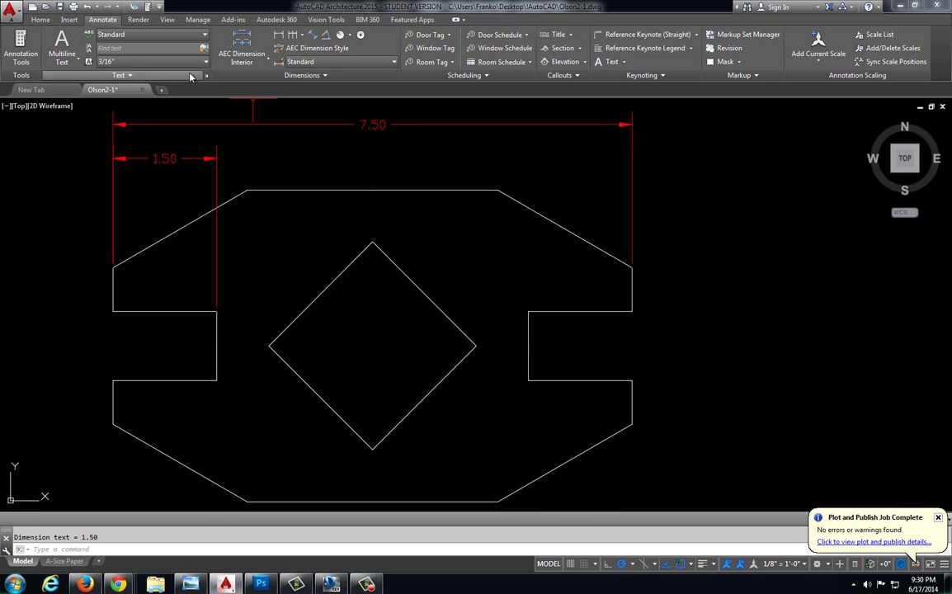
pyautogui.click(39, 19)
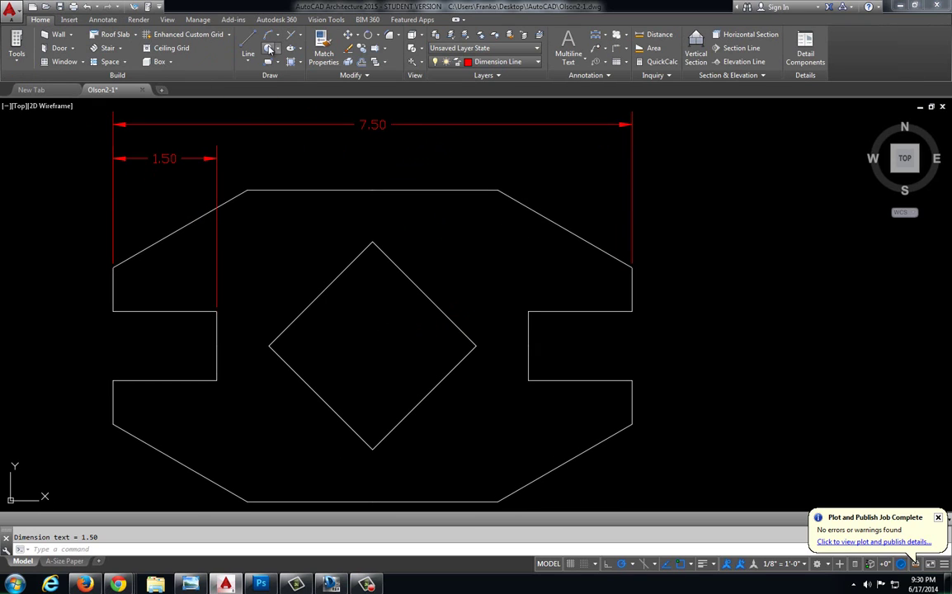
pyautogui.click(494, 62)
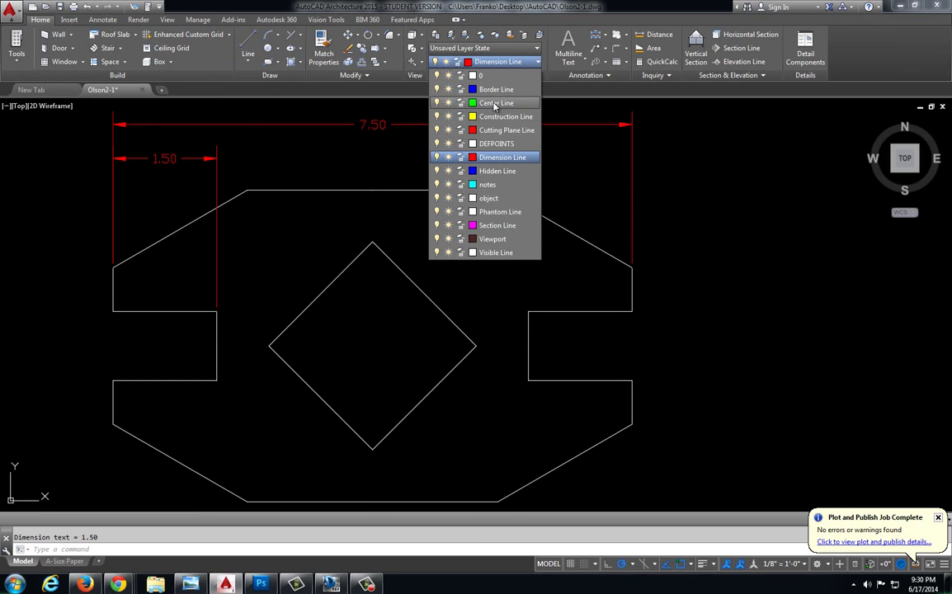
pyautogui.click(495, 103)
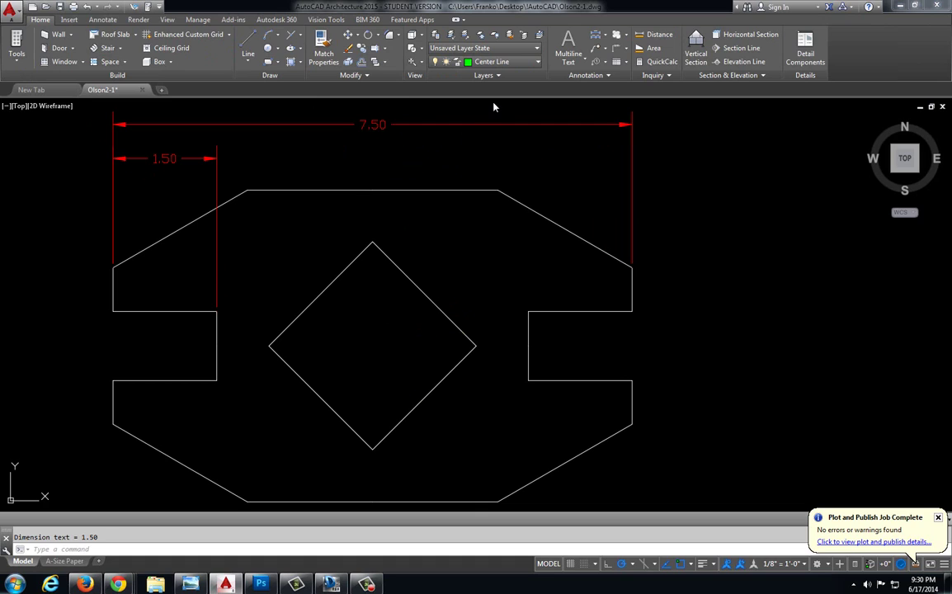
# Try to place a center mark on the diamond's upper-right edge.
pyautogui.click(104, 20)
pyautogui.click(327, 34)
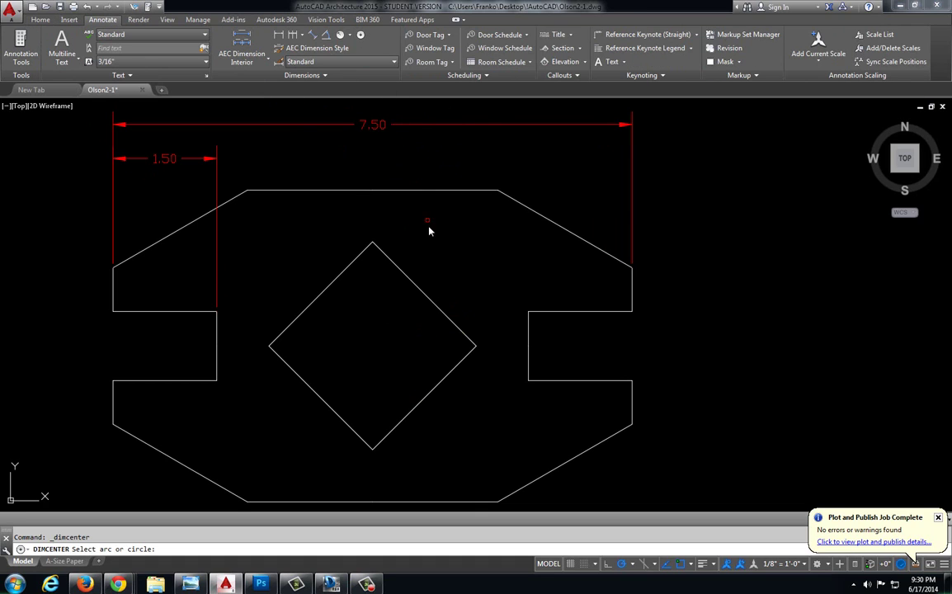
pyautogui.click(418, 292)
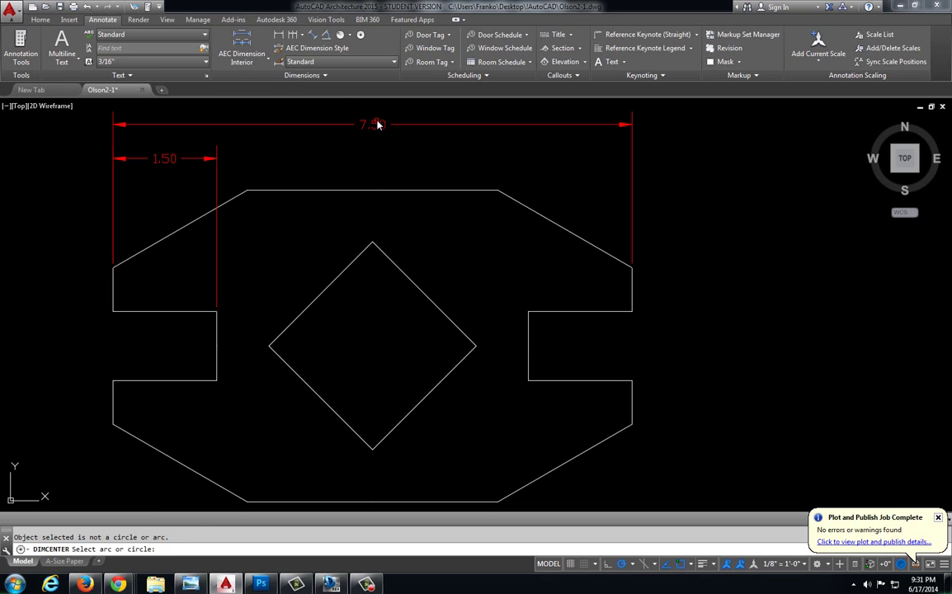
# Draw a vertical and a horizontal line between the diamond's opposite corners on the Center Line layer.
pyautogui.click(39, 19)
pyautogui.click(518, 65)
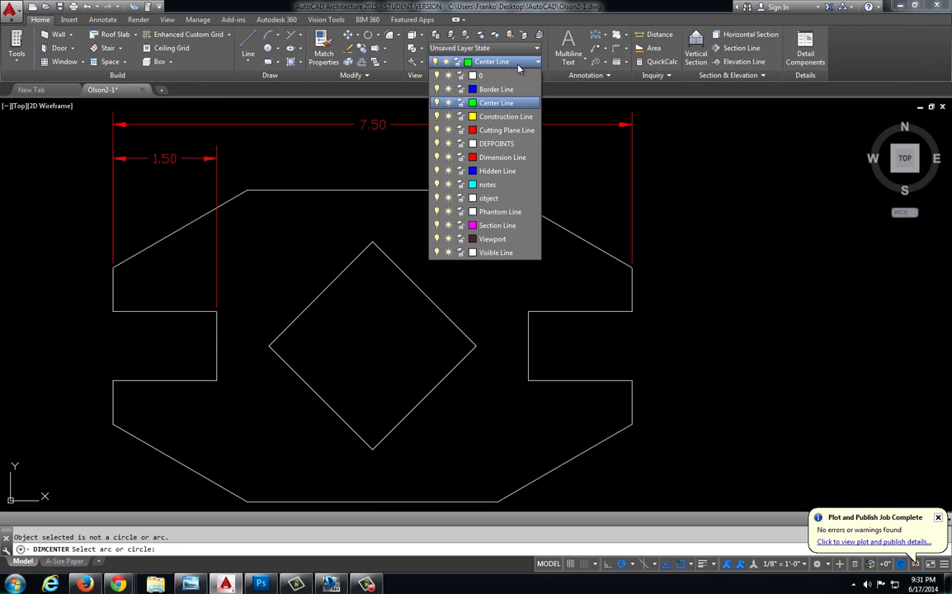
pyautogui.click(493, 104)
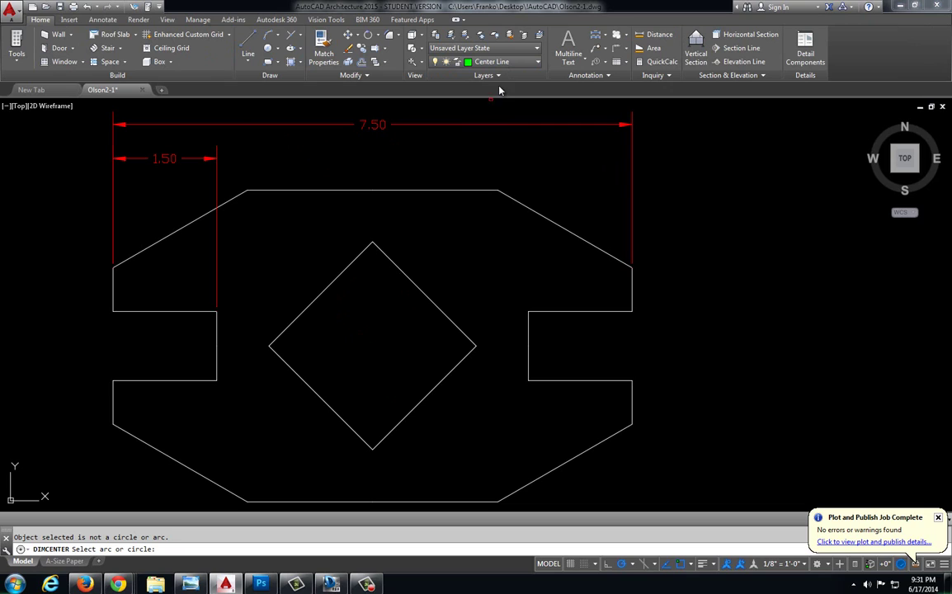
pyautogui.click(247, 43)
pyautogui.click(372, 242)
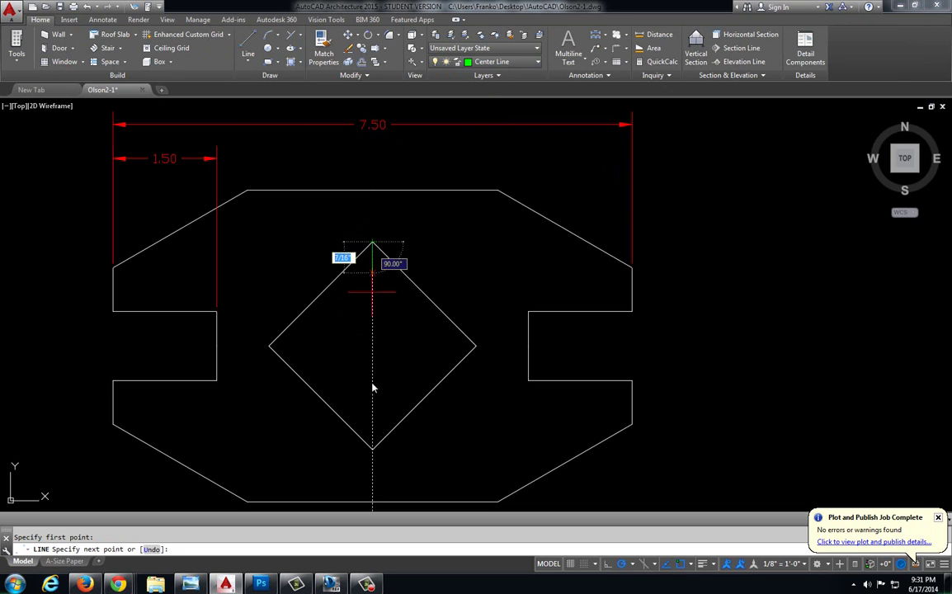
pyautogui.click(372, 448)
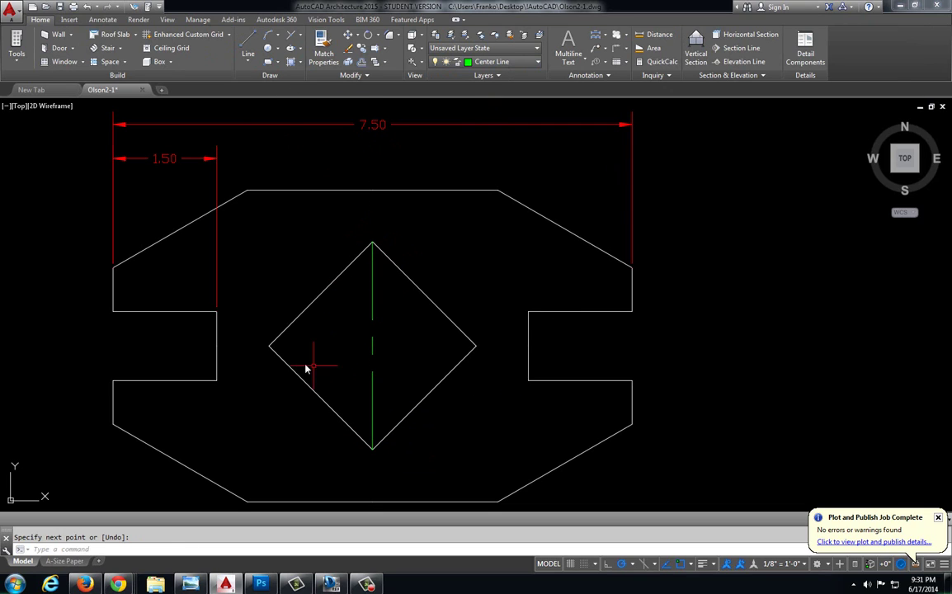
pyautogui.press('Return')
pyautogui.press('Return')
pyautogui.click(268, 346)
pyautogui.click(475, 345)
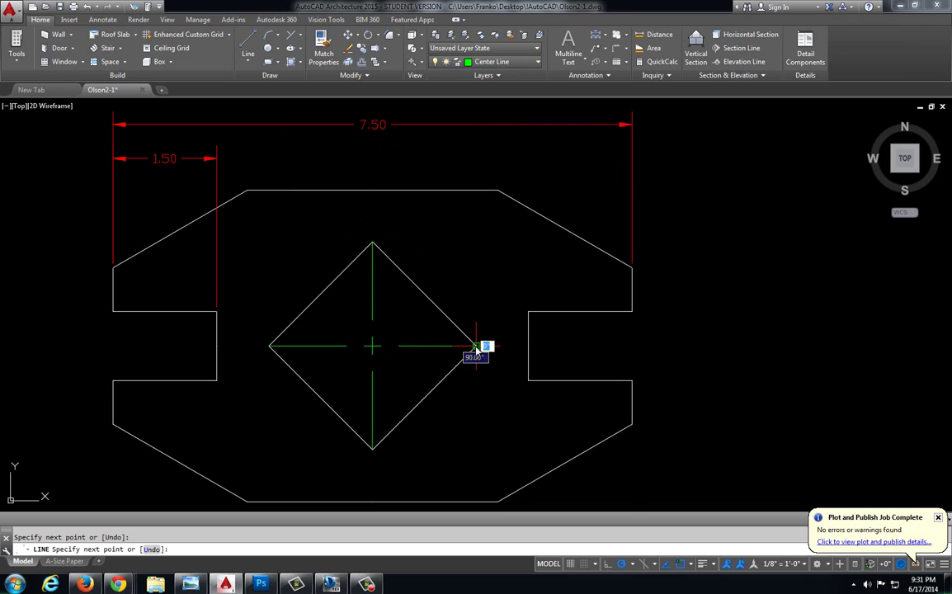
pyautogui.press('Return')
# Delete the two crossing center lines inside the diamond.
pyautogui.click(410, 379)
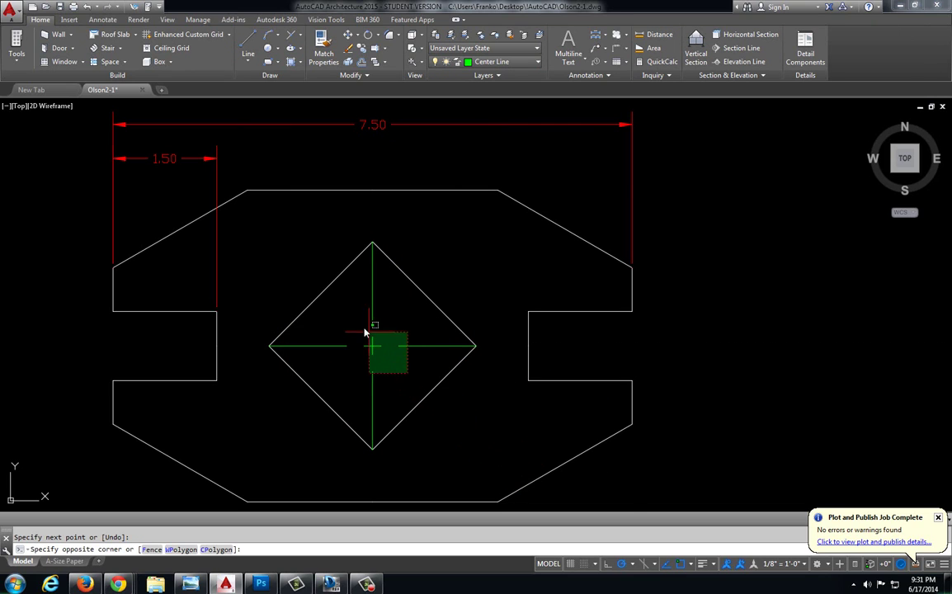
pyautogui.click(337, 316)
pyautogui.press('Delete')
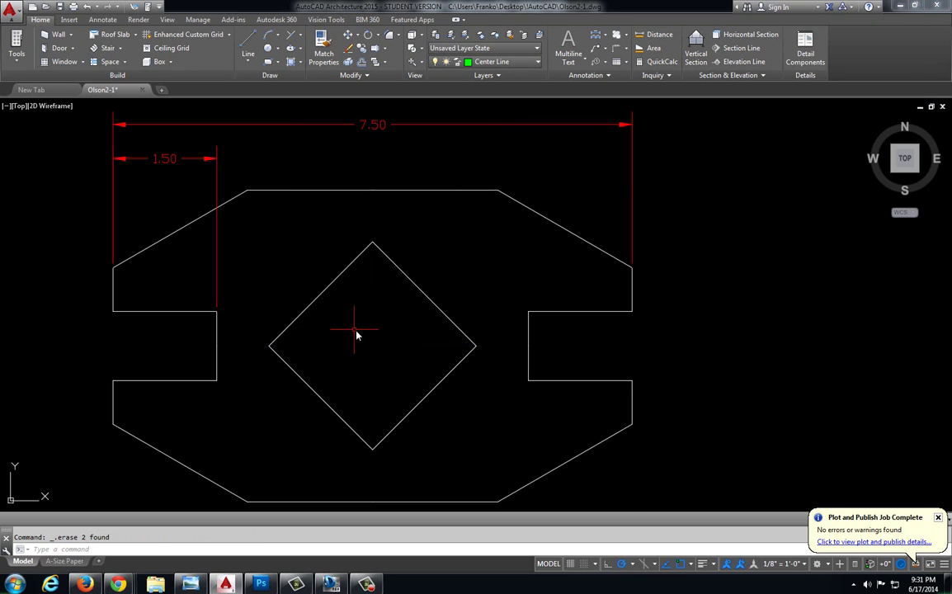
# Draw a horizontal helper line between the diamond's left and right corners and move it to layer 0.
pyautogui.click(245, 42)
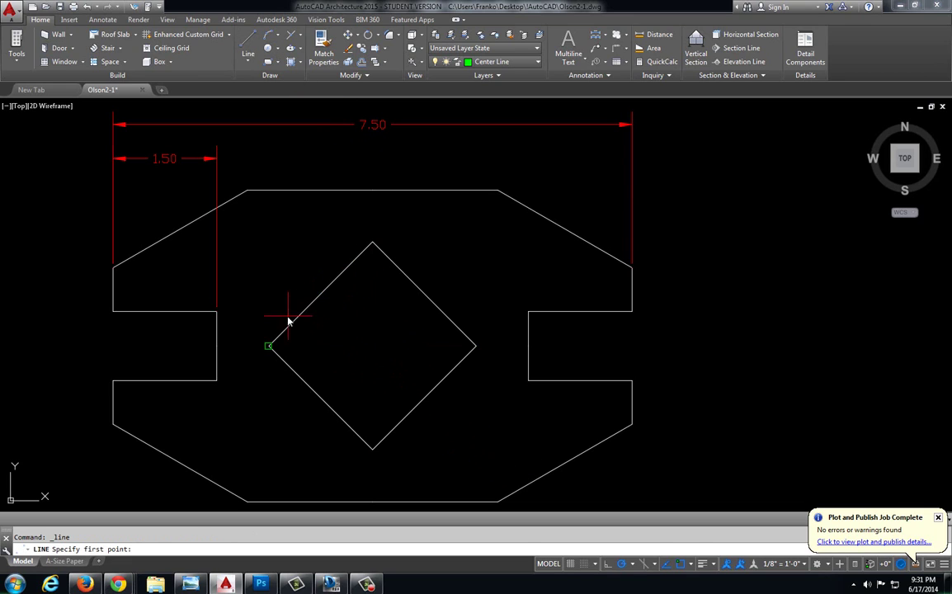
pyautogui.click(269, 345)
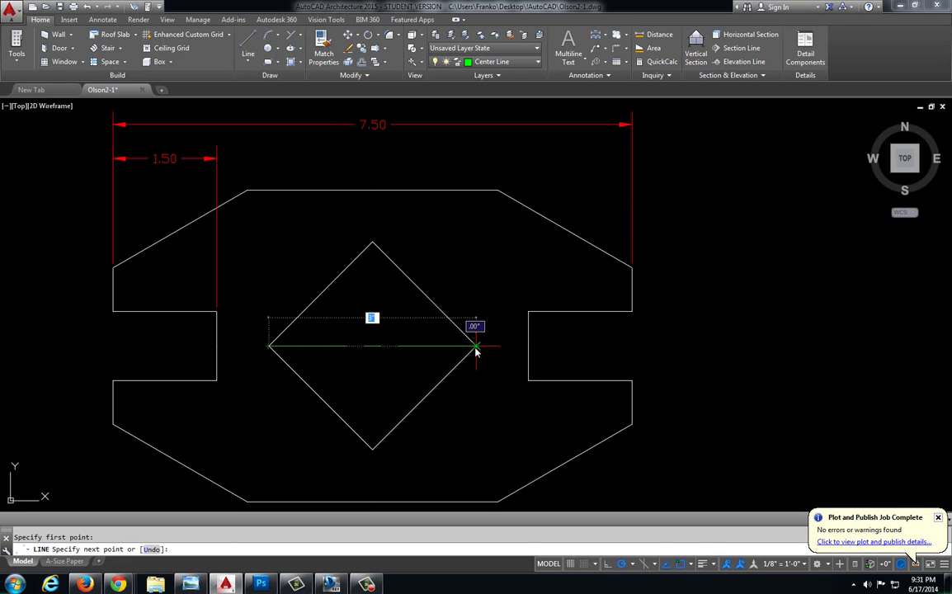
pyautogui.click(476, 346)
pyautogui.press('Return')
pyautogui.click(398, 338)
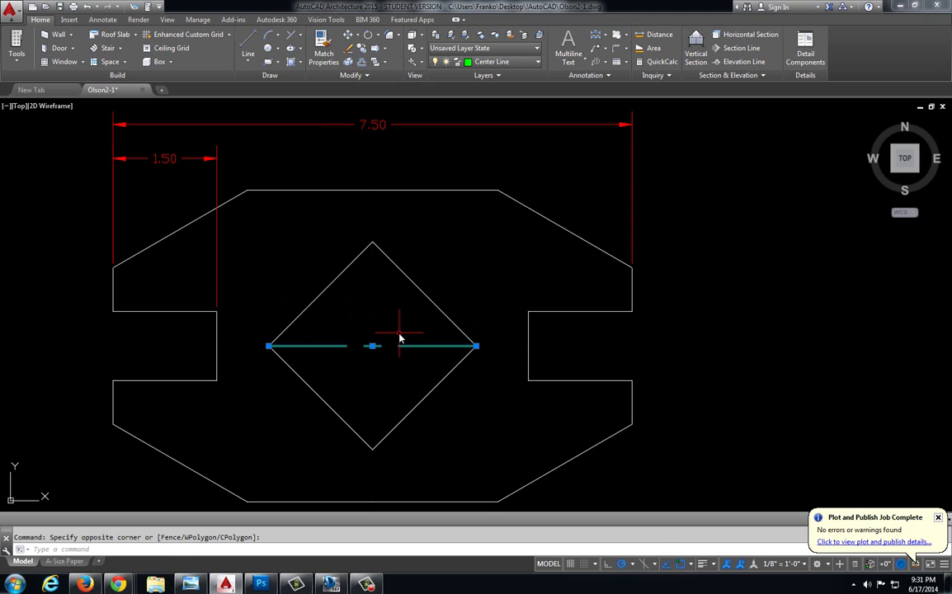
pyautogui.click(487, 62)
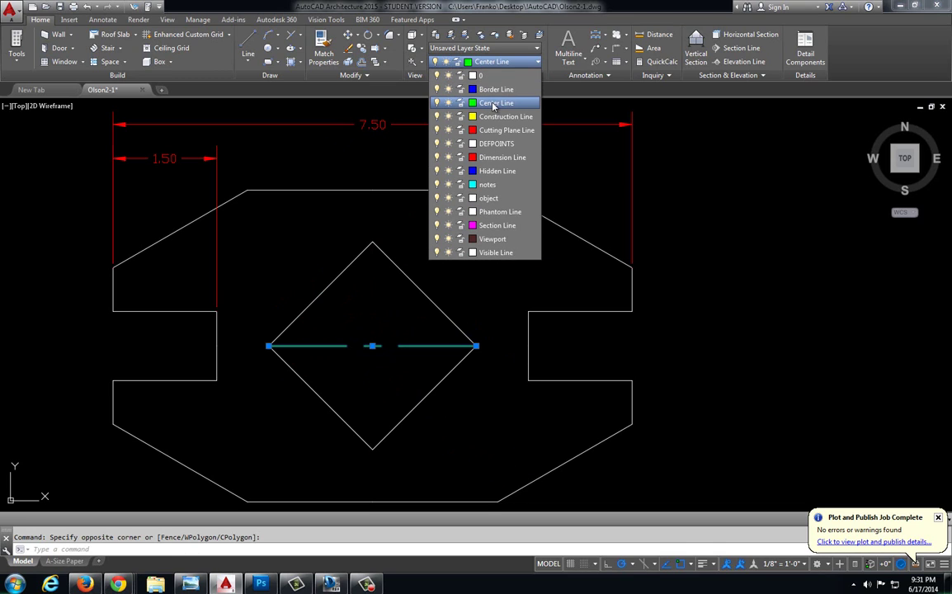
pyautogui.press('Escape')
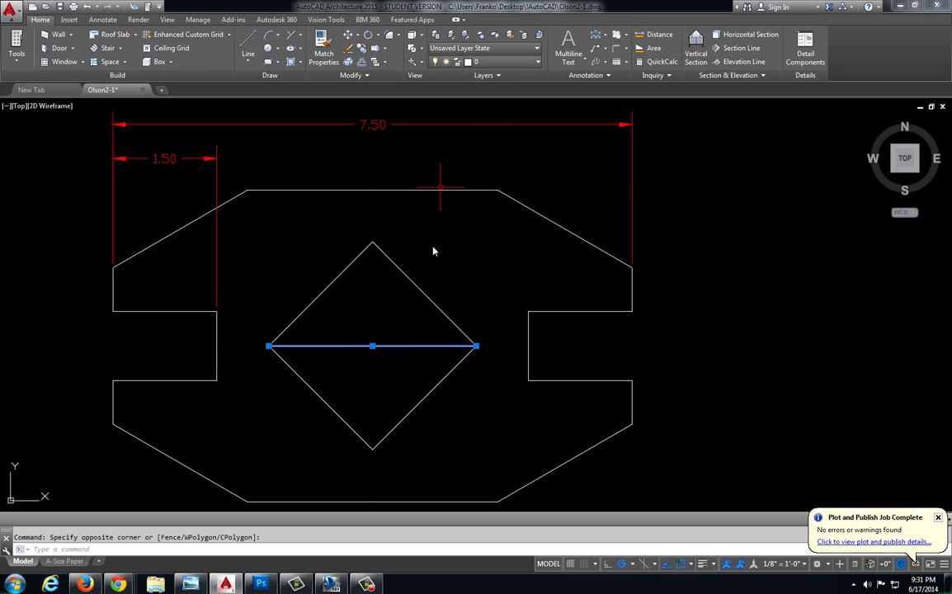
pyautogui.press('Escape')
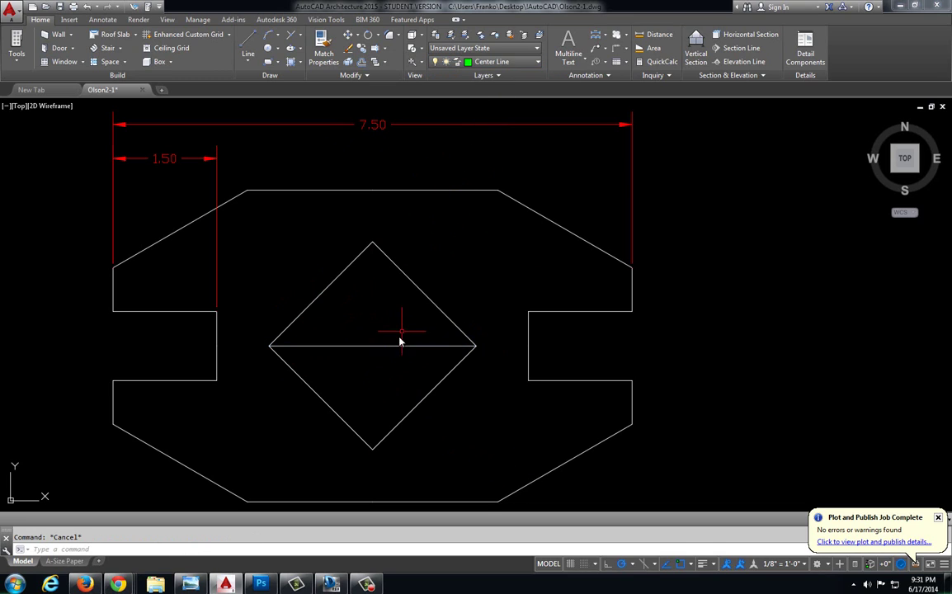
# Draw a circle centered on the helper line's midpoint, reaching almost to the diamond's corners.
pyautogui.click(268, 48)
pyautogui.click(372, 345)
pyautogui.press('d')
pyautogui.press('Return')
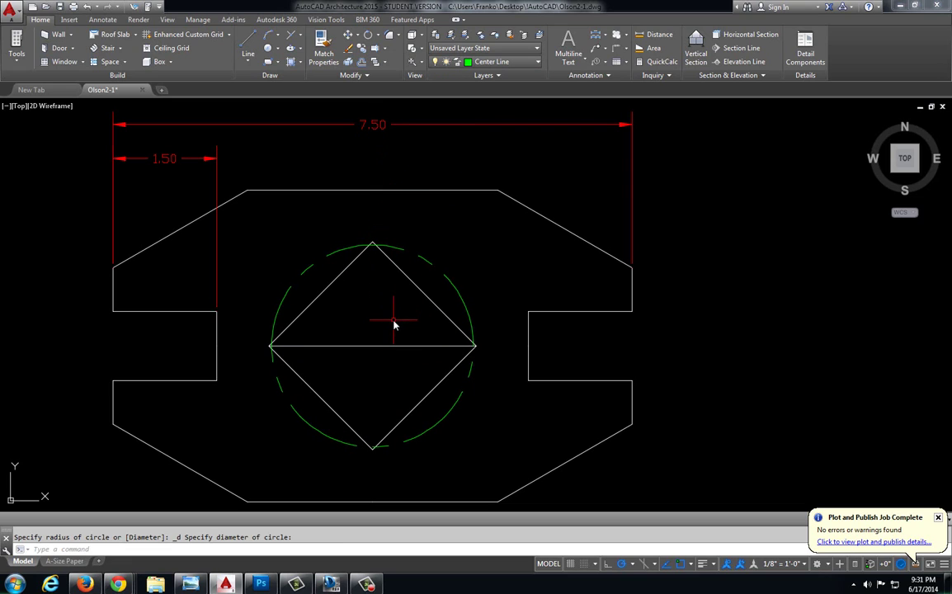
pyautogui.press('Escape')
# Delete the horizontal helper line across the diamond.
pyautogui.click(373, 362)
pyautogui.click(372, 364)
pyautogui.press('Delete')
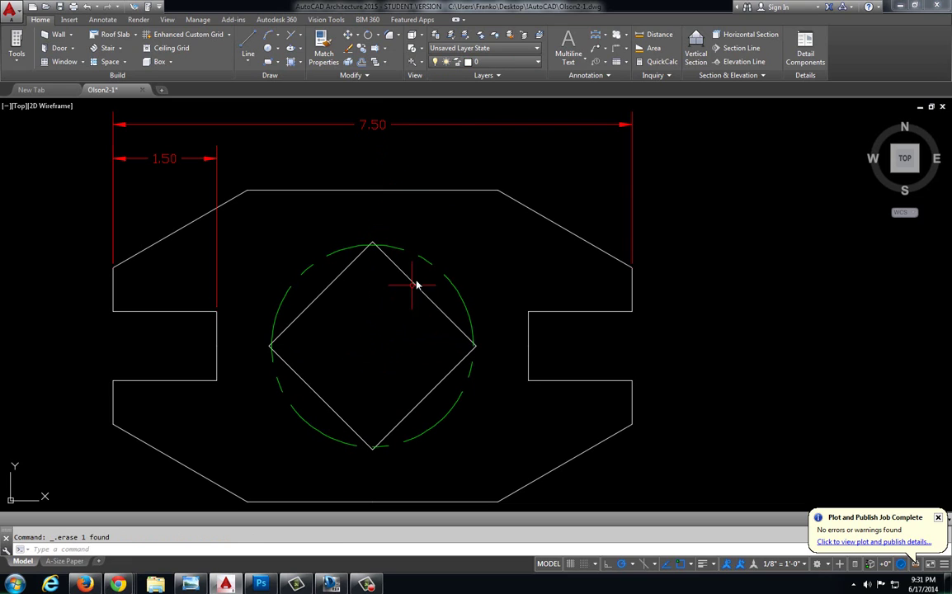
# Move the circle around the diamond to layer 0.
pyautogui.click(425, 259)
pyautogui.click(440, 103)
pyautogui.click(495, 61)
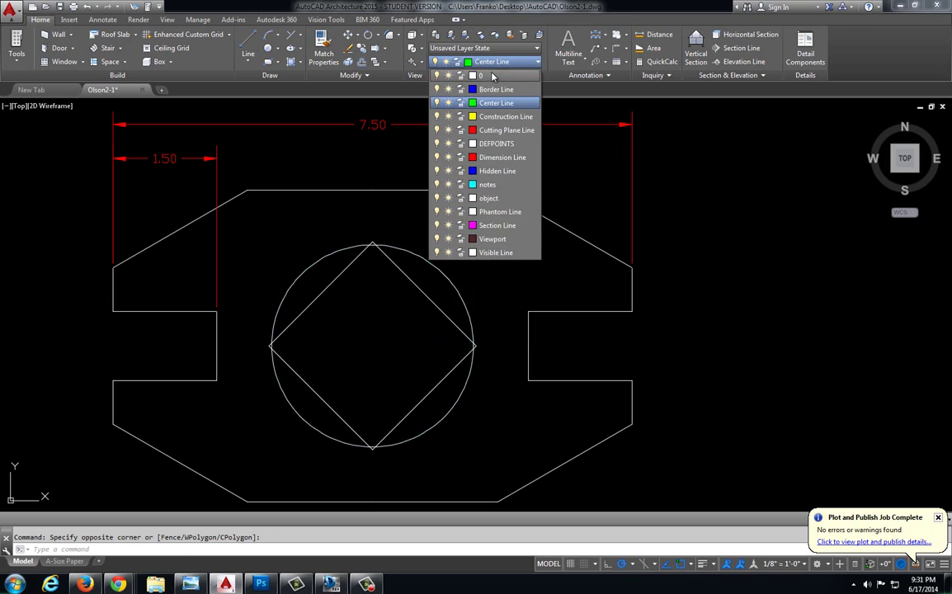
pyautogui.click(462, 89)
pyautogui.press('Escape')
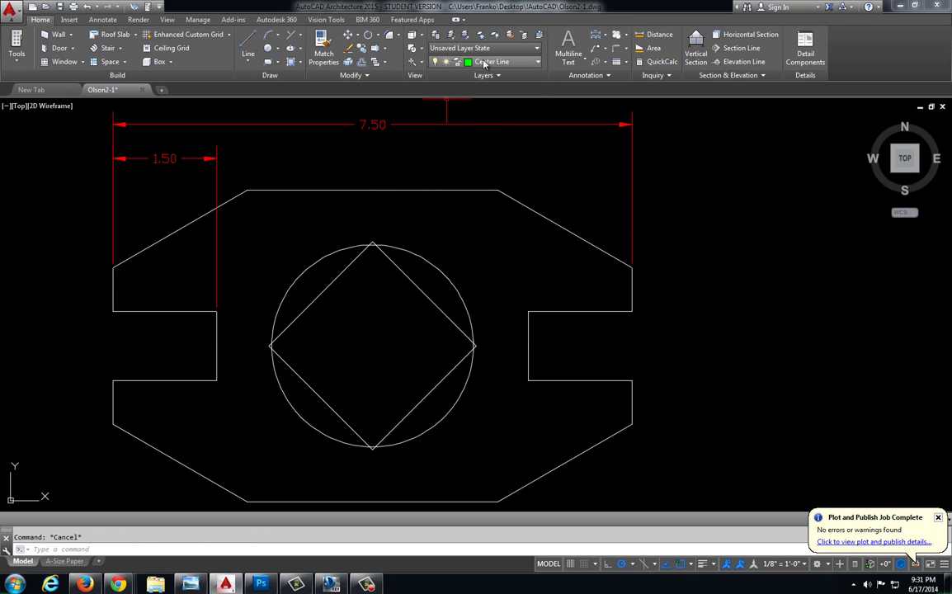
# Place a center mark on the circle around the diamond and delete the circle.
pyautogui.click(102, 19)
pyautogui.click(359, 34)
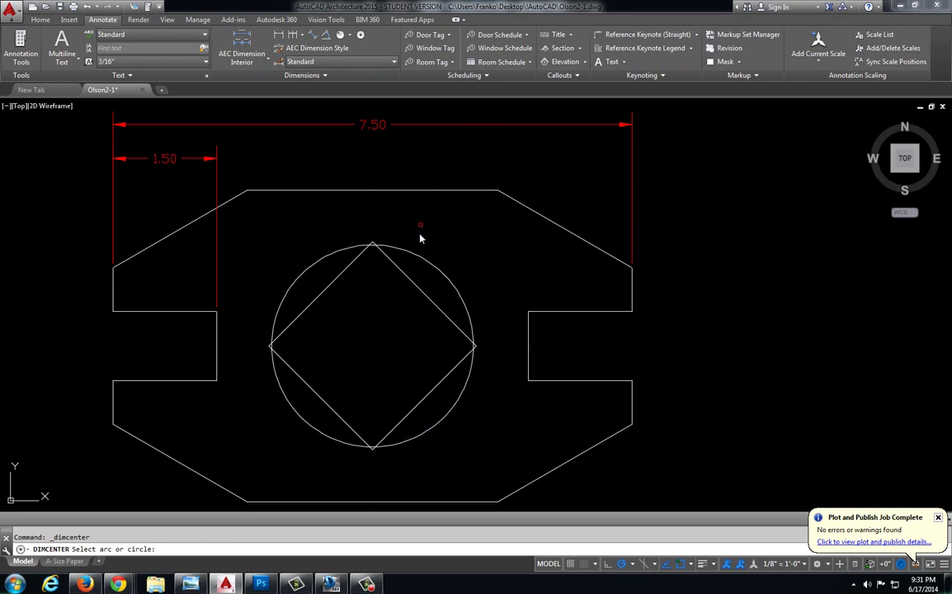
pyautogui.click(419, 259)
pyautogui.click(324, 265)
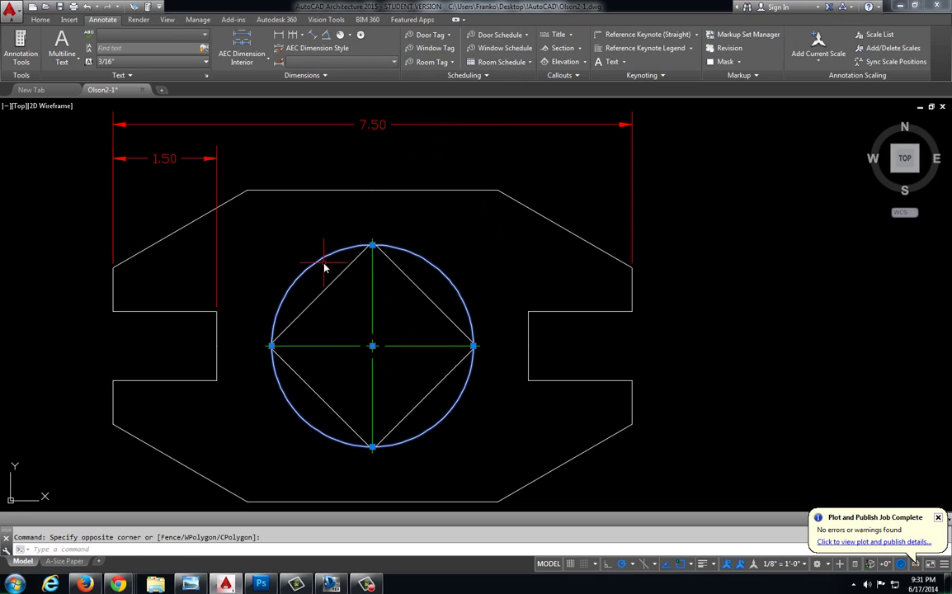
pyautogui.press('Delete')
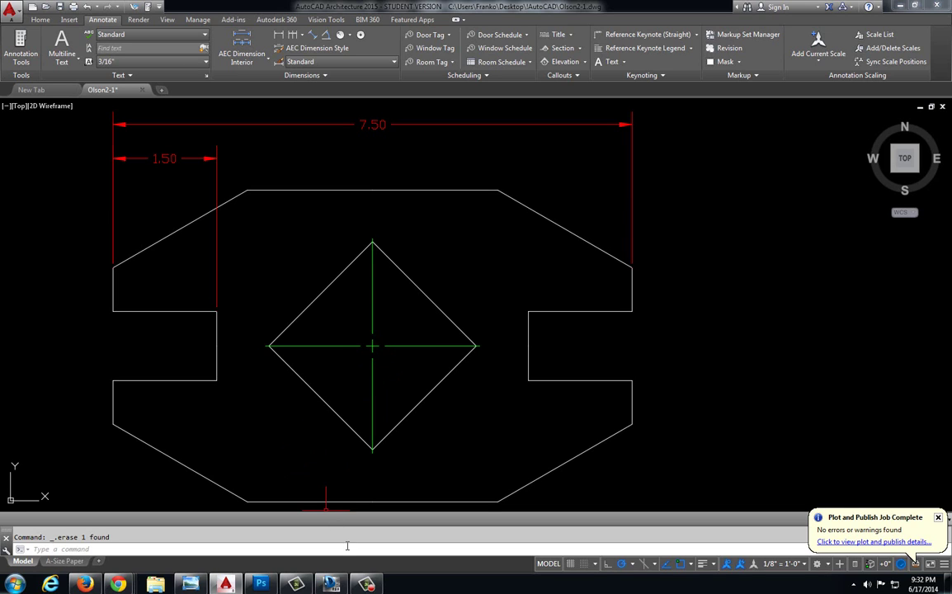
# Examine the upper dimensions of the Drawing1-4 reference in Autodesk Design Review and return to the shim drawing in AutoCAD Architecture.
pyautogui.click(331, 584)
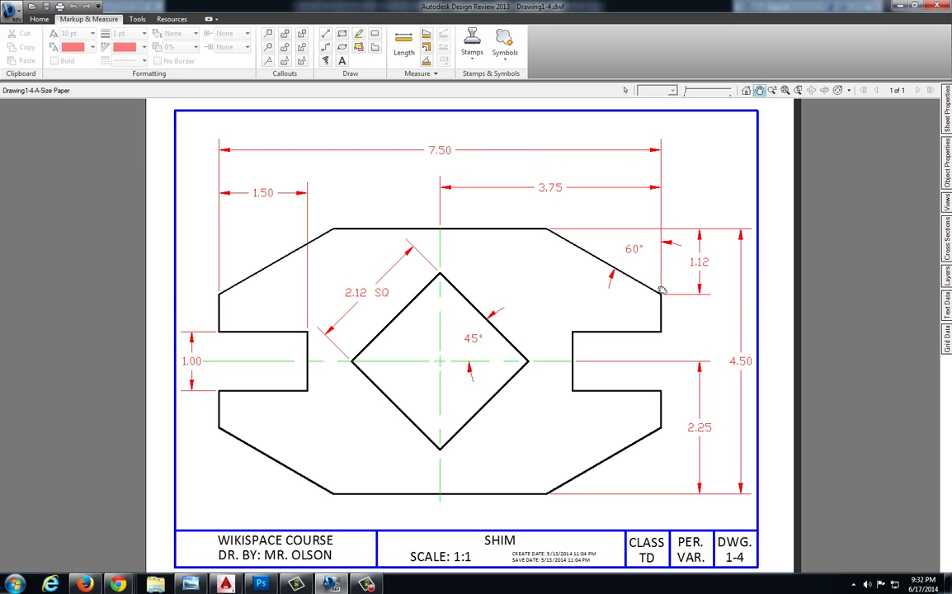
pyautogui.click(225, 584)
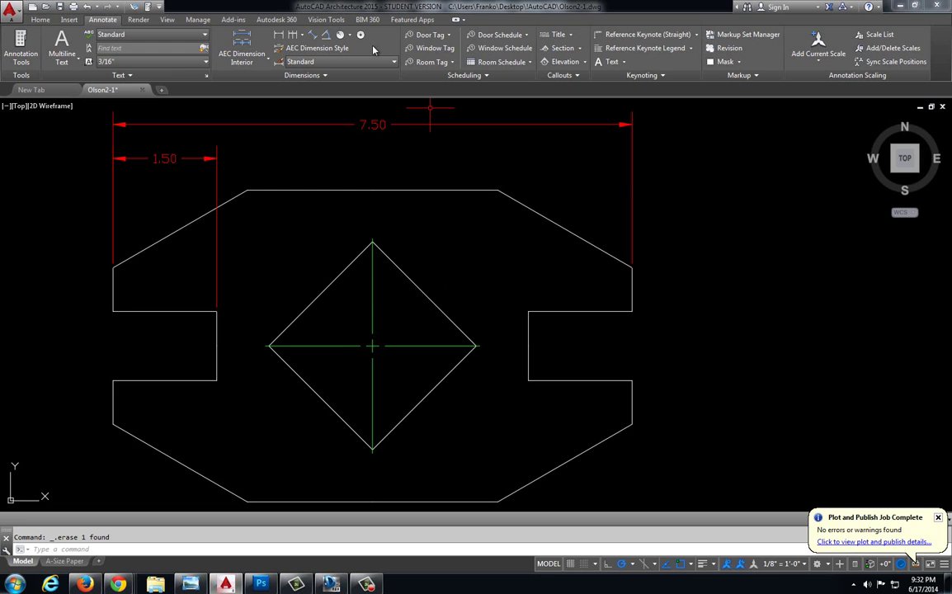
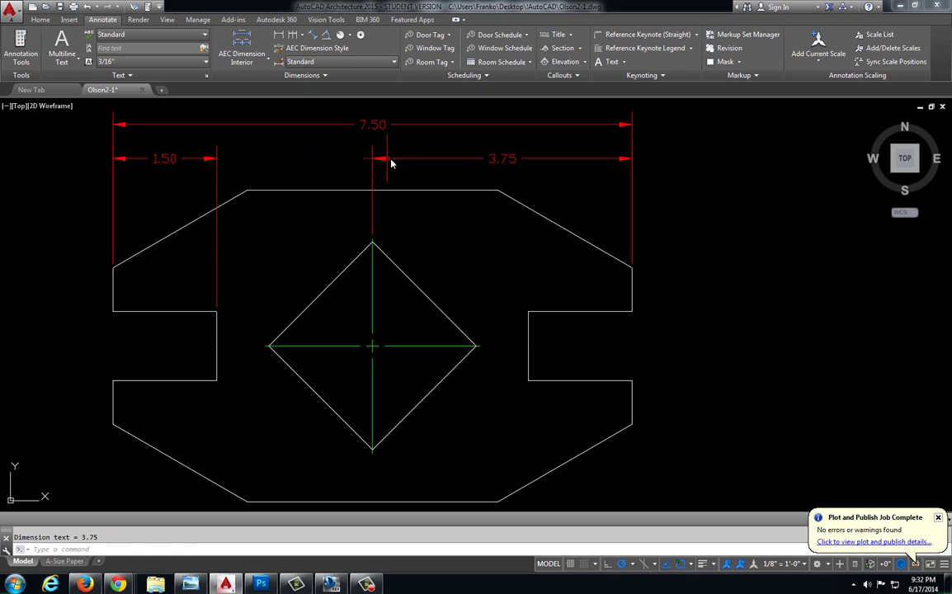
pyautogui.click(41, 19)
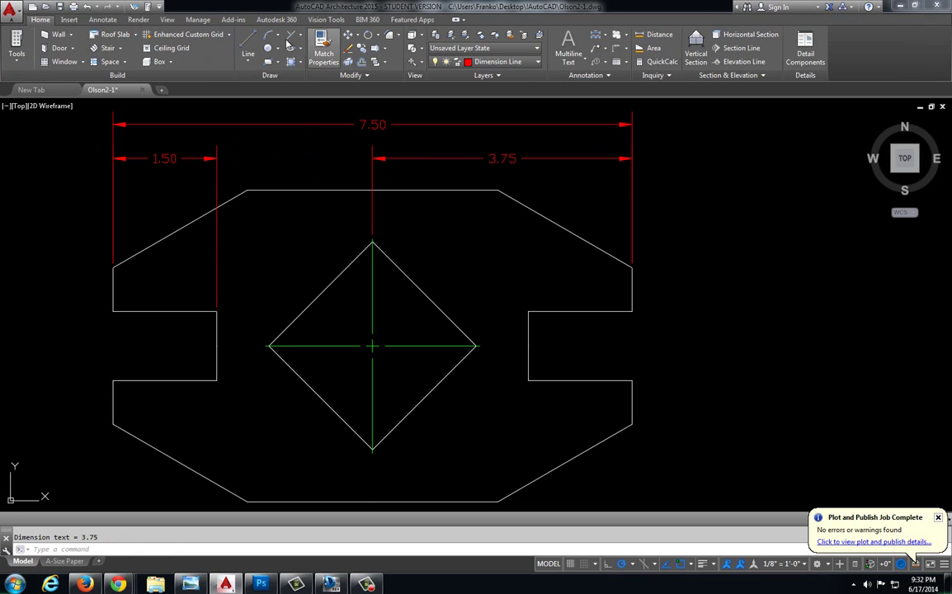
pyautogui.click(247, 46)
pyautogui.click(217, 163)
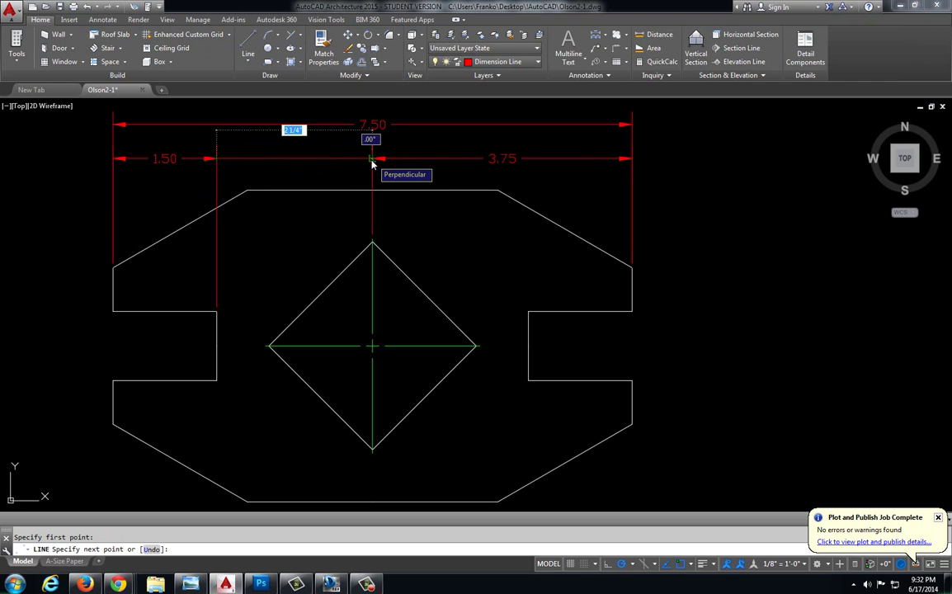
pyautogui.press('Escape')
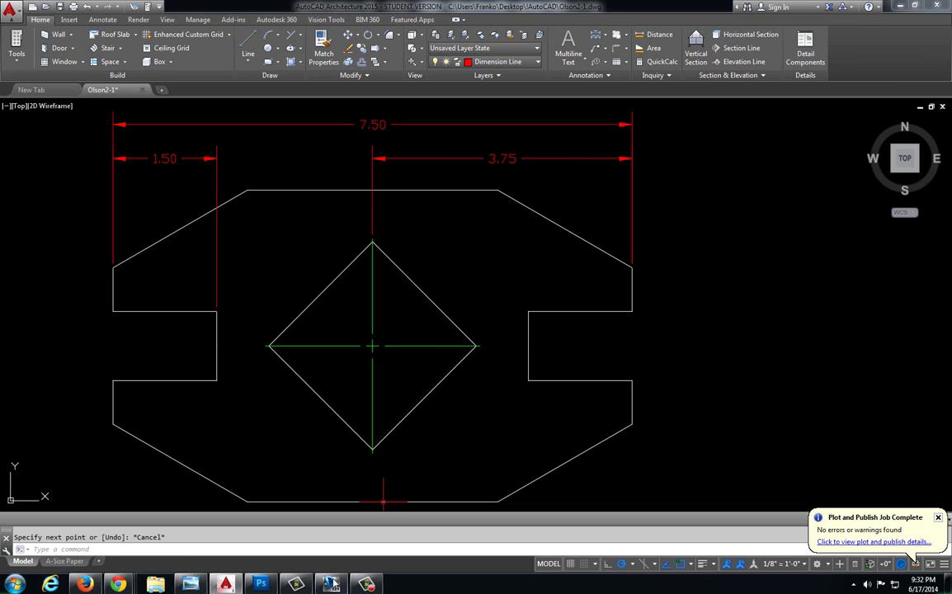
# Check the reference in Design Review, and stretch the 3.75 dimension's inner extension line origin down to the top of the diamond's center cross.
pyautogui.moveTo(225, 586)
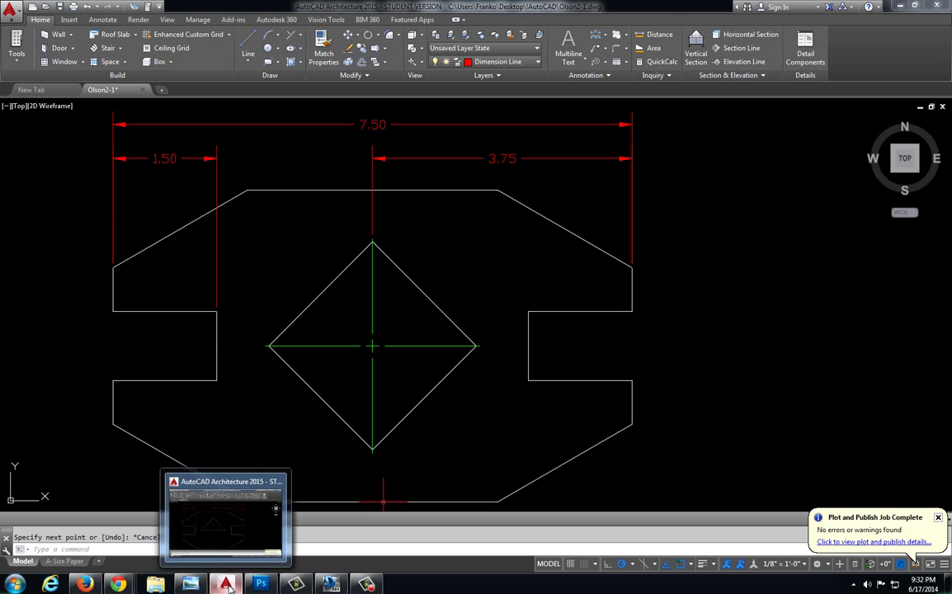
pyautogui.click(330, 584)
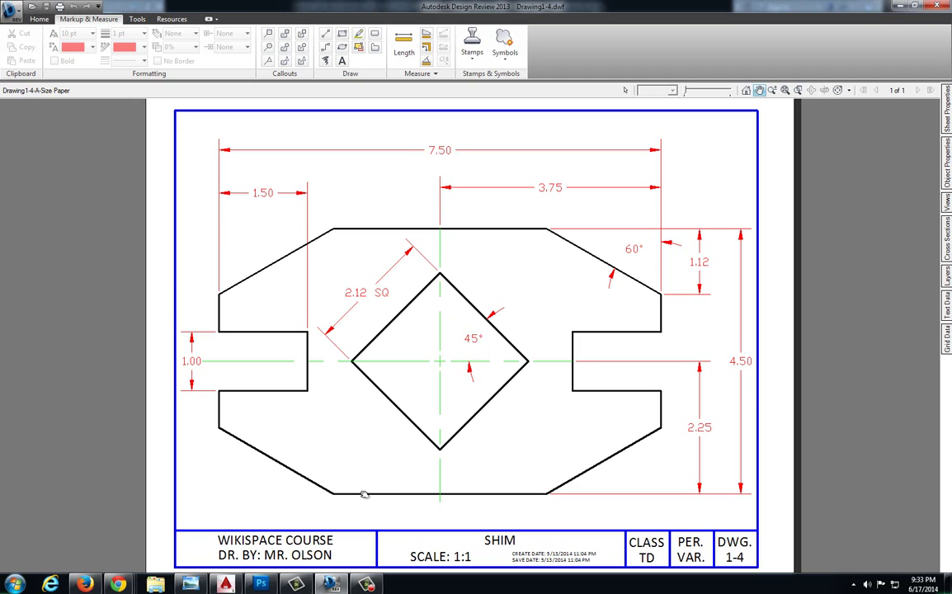
pyautogui.click(226, 584)
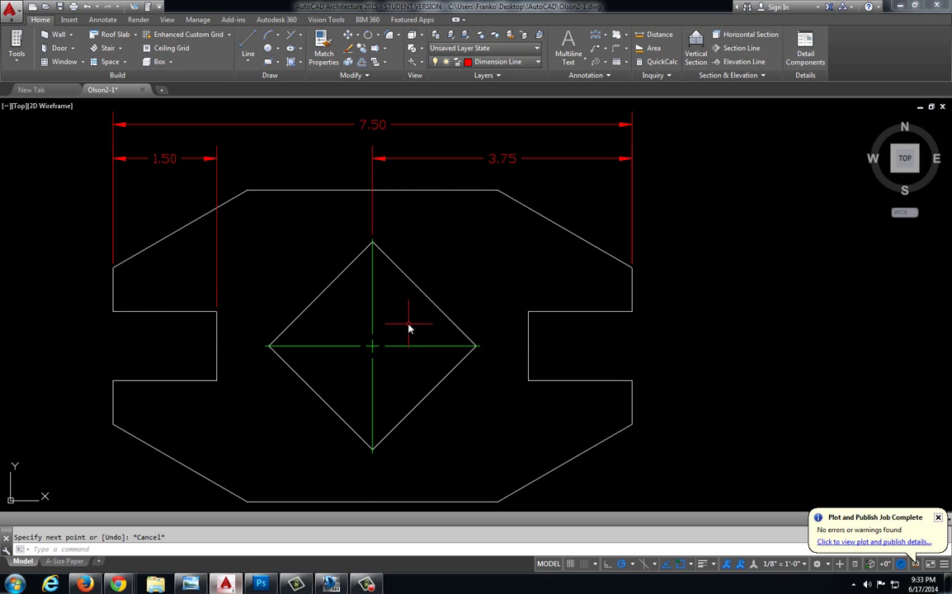
pyautogui.click(374, 231)
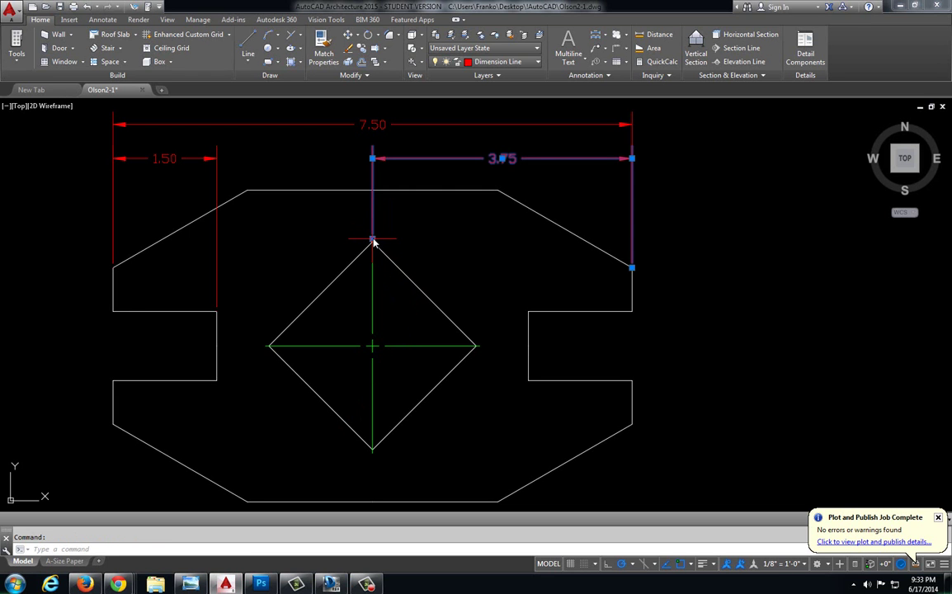
pyautogui.click(372, 240)
pyautogui.scroll(4, 379, 274)
pyautogui.moveTo(372, 346); pyautogui.dragTo(368, 257, button='middle')
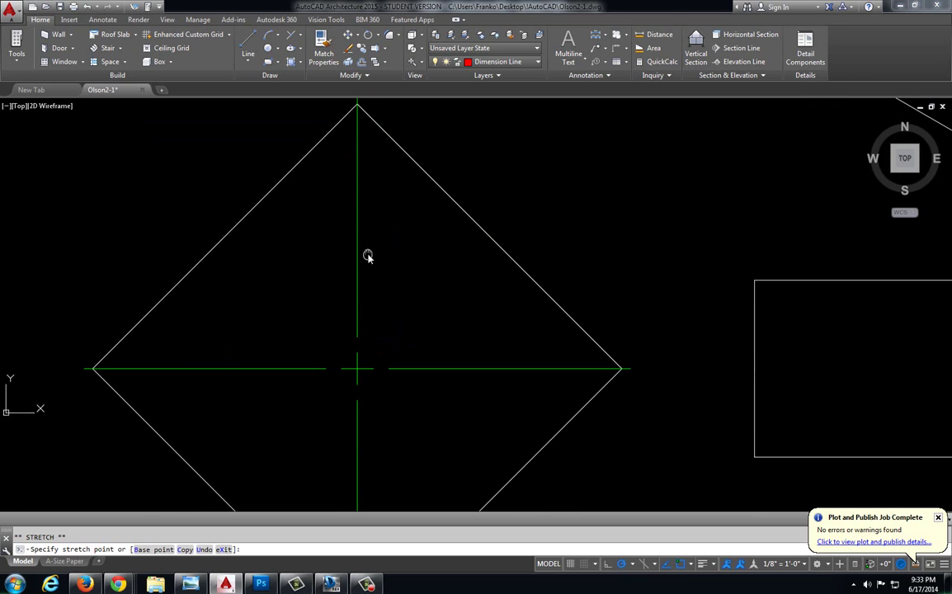
pyautogui.click(357, 354)
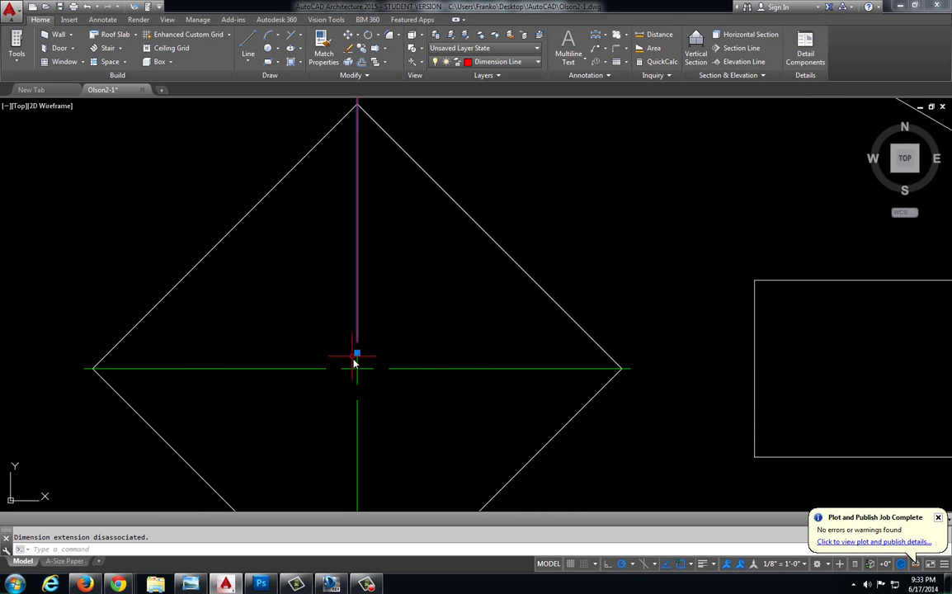
pyautogui.press('Escape')
pyautogui.scroll(-5, 404, 352)
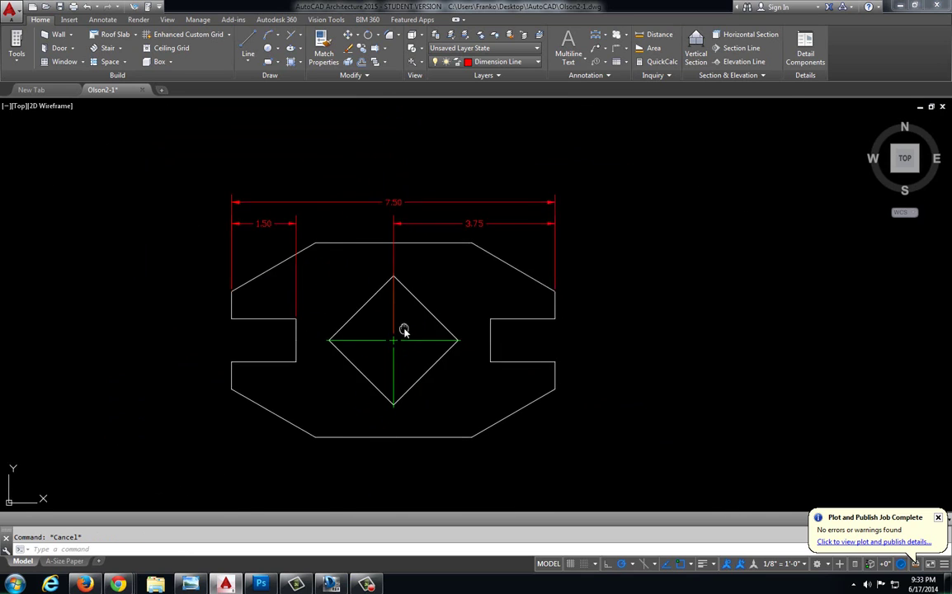
pyautogui.scroll(2, 396, 279)
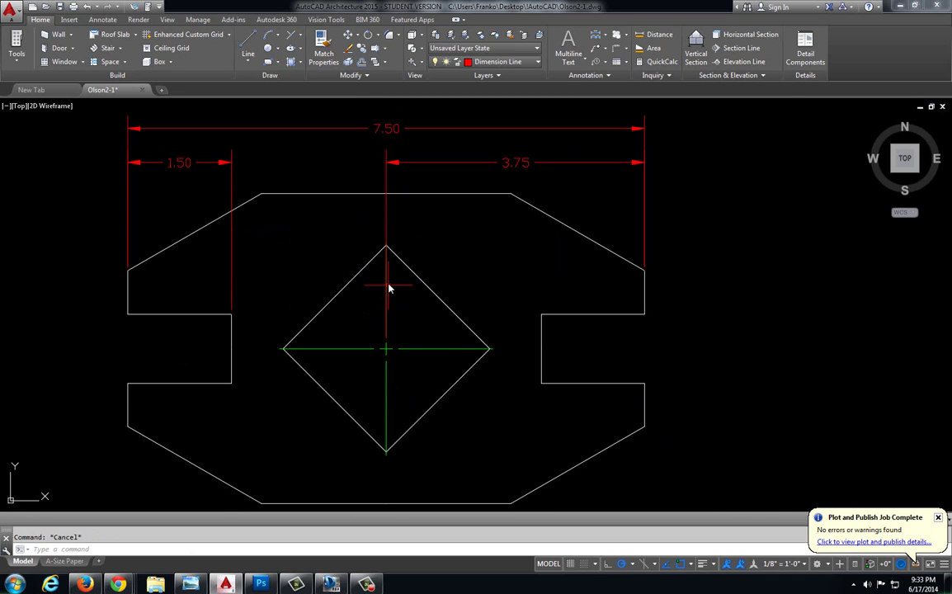
# Try deleting the upper vertical center line inside the diamond and undo the deletion.
pyautogui.click(369, 209)
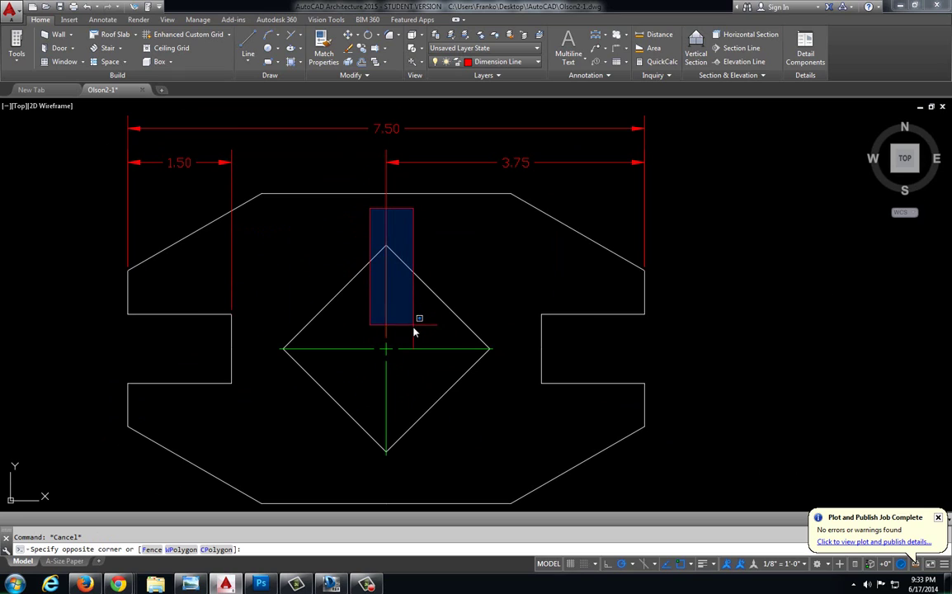
pyautogui.click(412, 346)
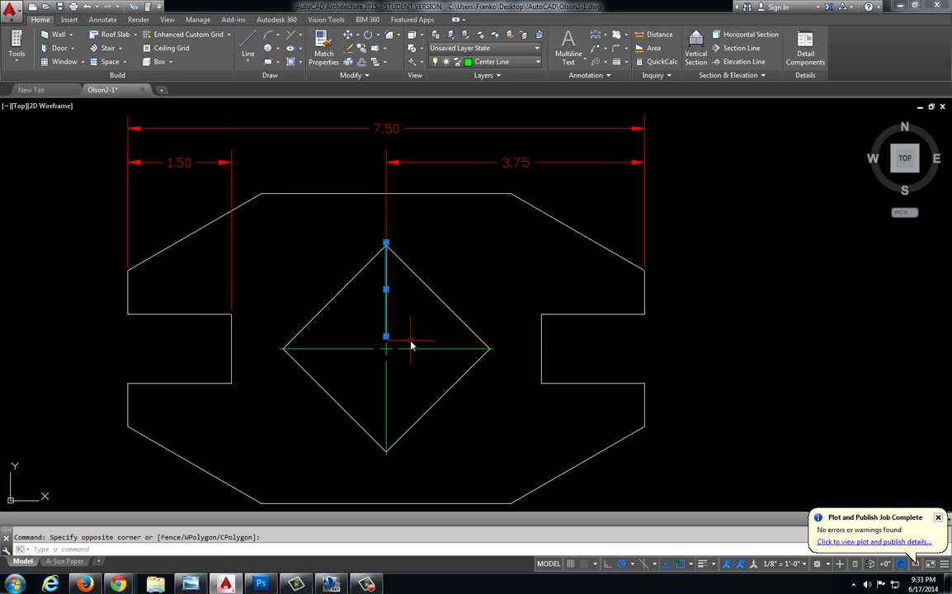
pyautogui.press('Delete')
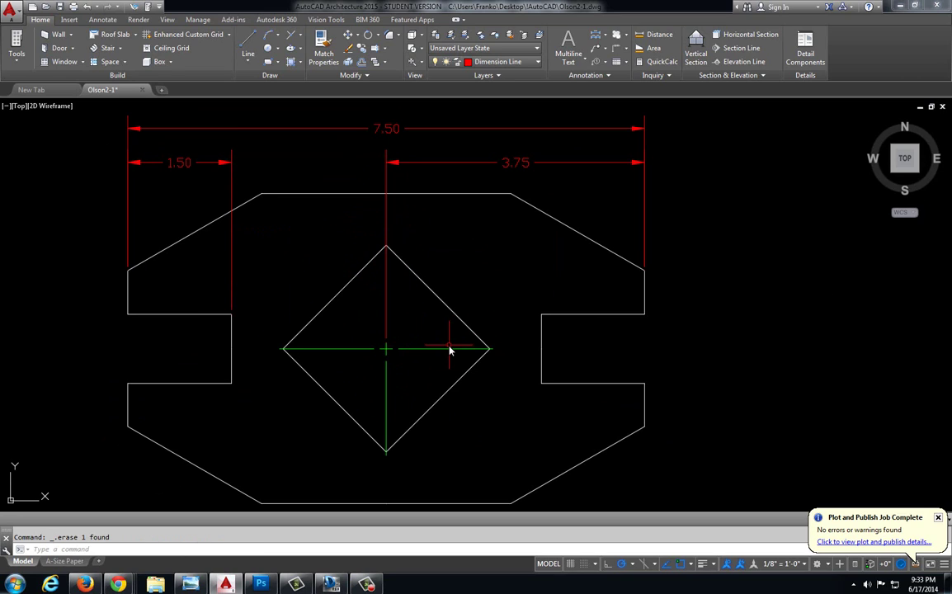
pyautogui.hotkey('ctrl', 'z')
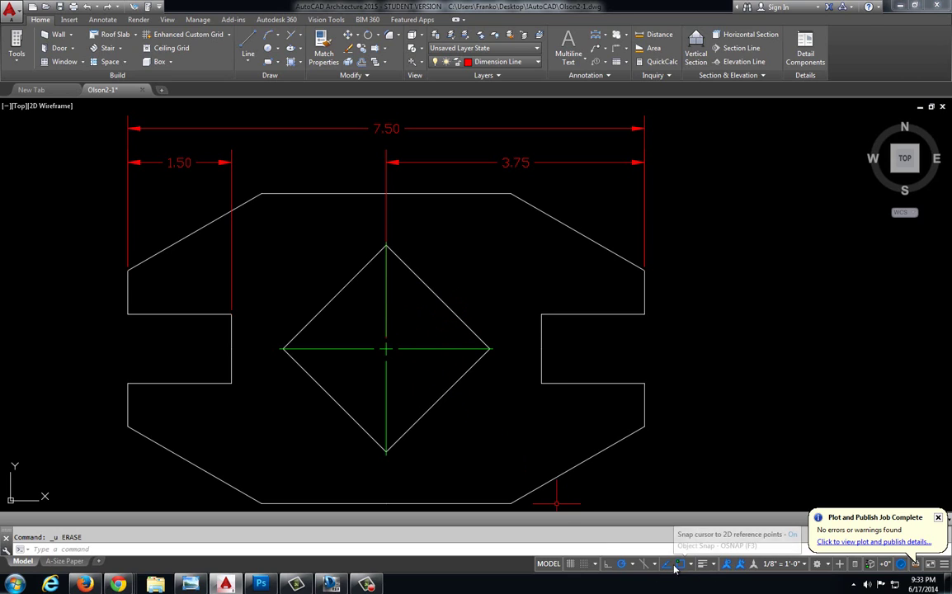
# Turn on lineweight display and delete the upper vertical center line overlapping the 3.75 dimension's extension line.
pyautogui.click(702, 564)
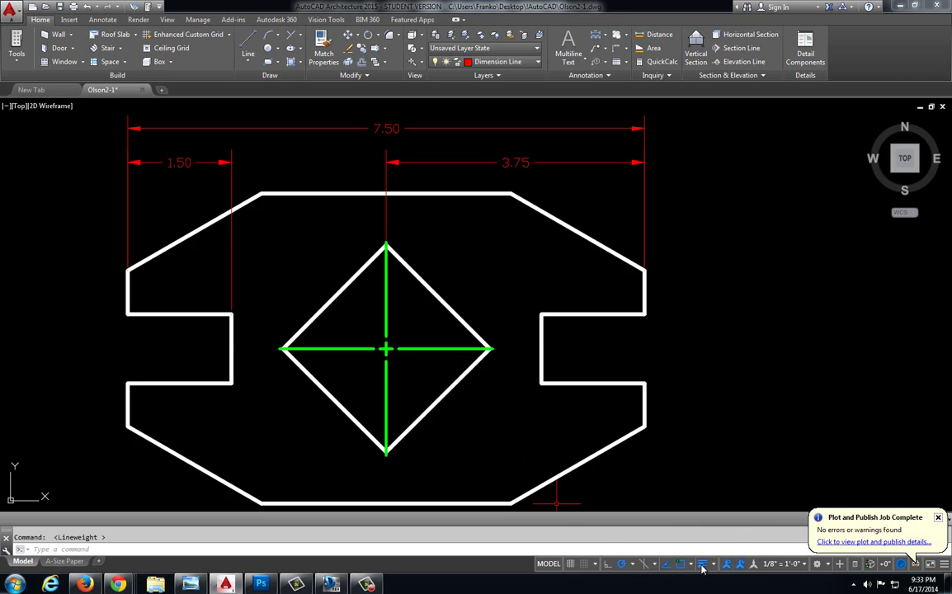
pyautogui.click(387, 212)
pyautogui.click(405, 251)
pyautogui.press('Escape')
pyautogui.click(382, 212)
pyautogui.click(330, 248)
pyautogui.scroll(3, 368, 277)
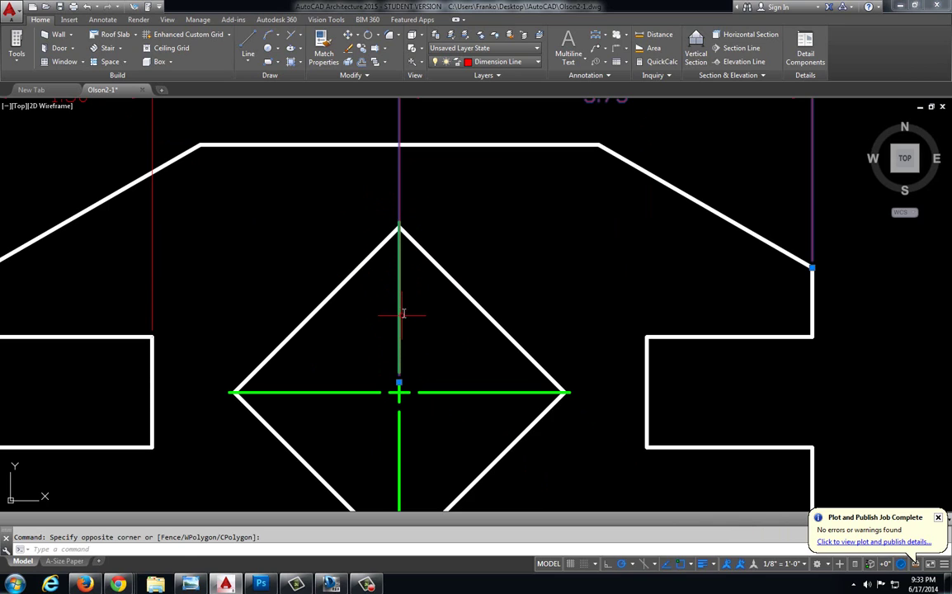
pyautogui.press('Escape')
pyautogui.click(380, 197)
pyautogui.click(440, 376)
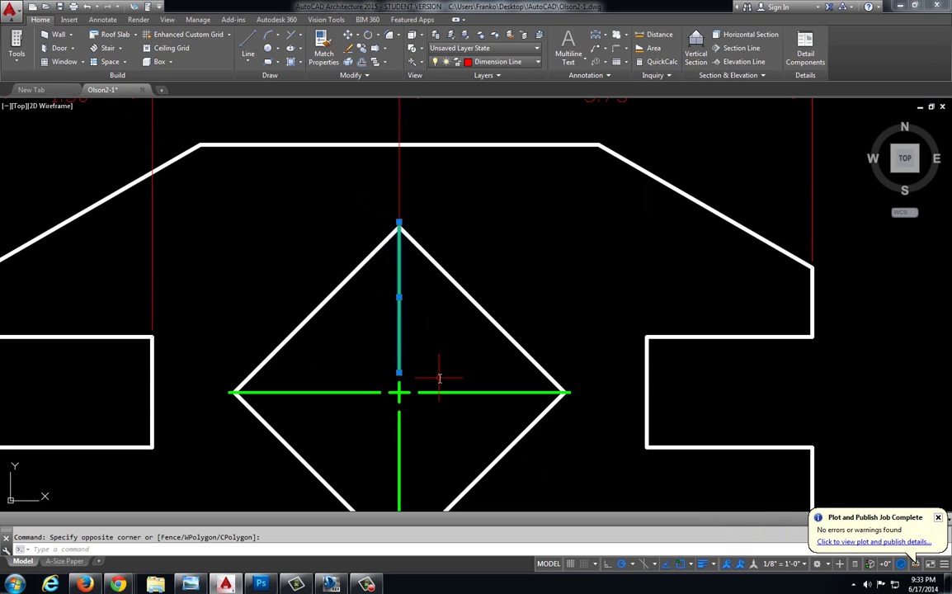
pyautogui.press('Delete')
pyautogui.scroll(-4, 438, 359)
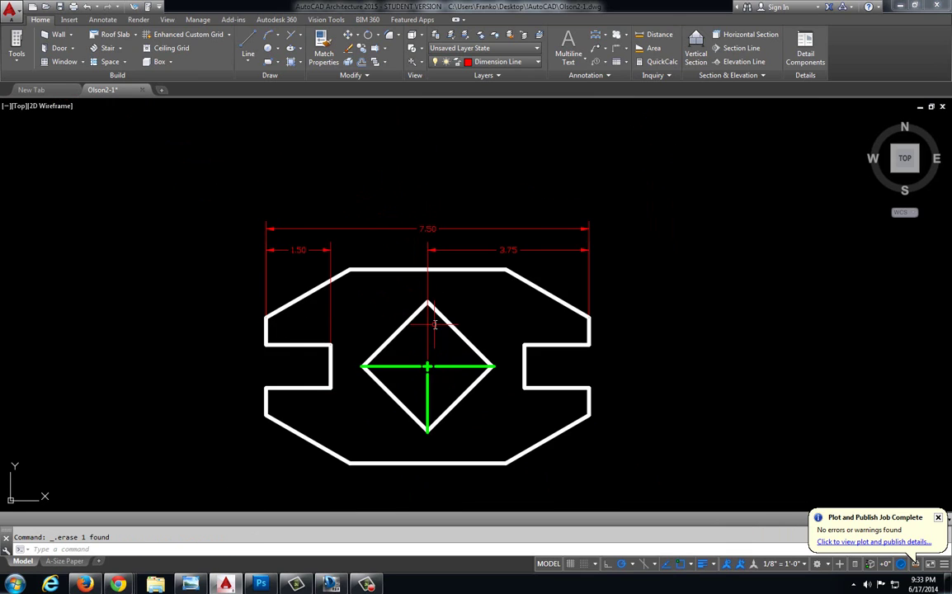
pyautogui.scroll(2, 435, 329)
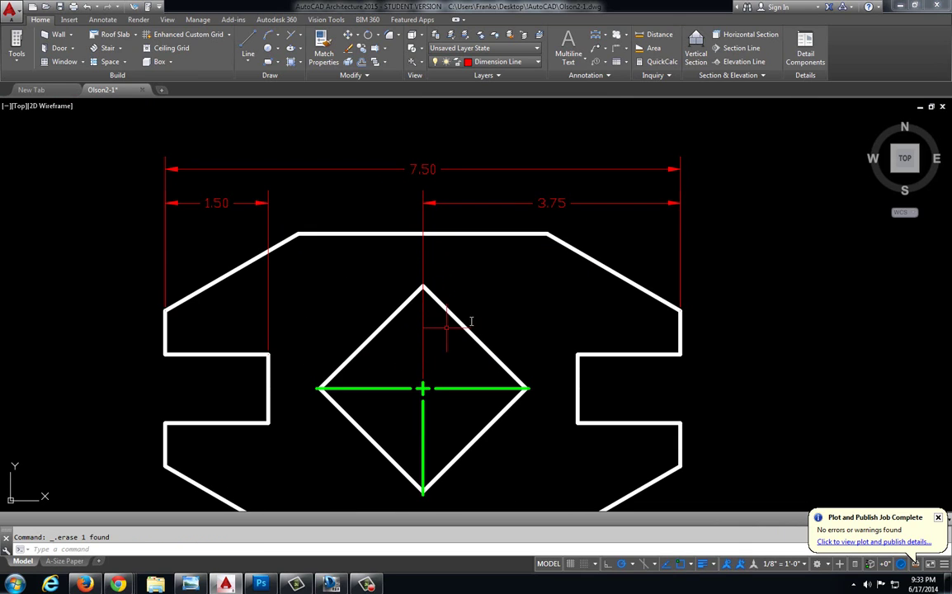
# Check the reference in Design Review, and add a vertical linear dimension across the upper right chamfer, placed outside the shim.
pyautogui.click(331, 583)
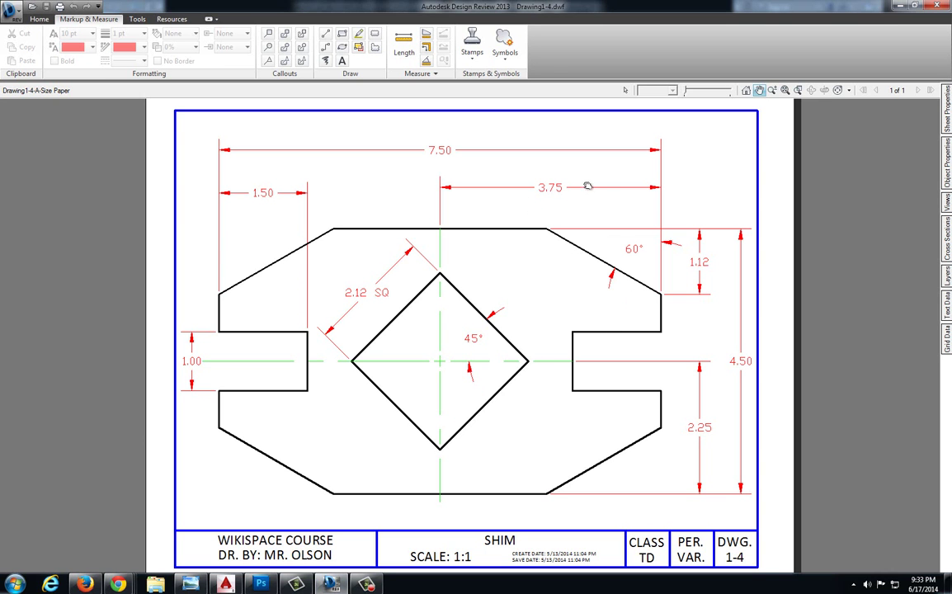
pyautogui.click(225, 583)
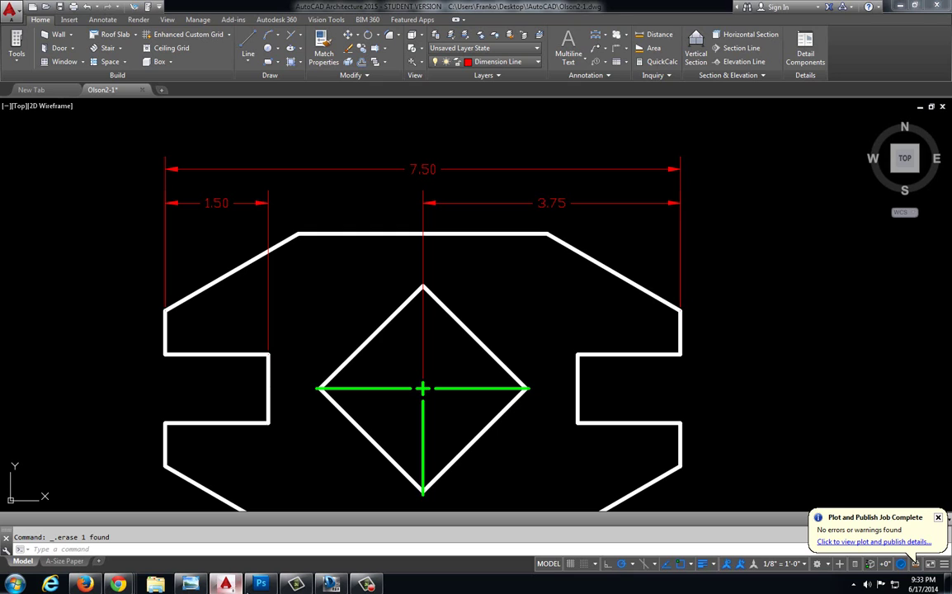
pyautogui.click(102, 19)
pyautogui.click(279, 35)
pyautogui.click(547, 235)
pyautogui.click(681, 312)
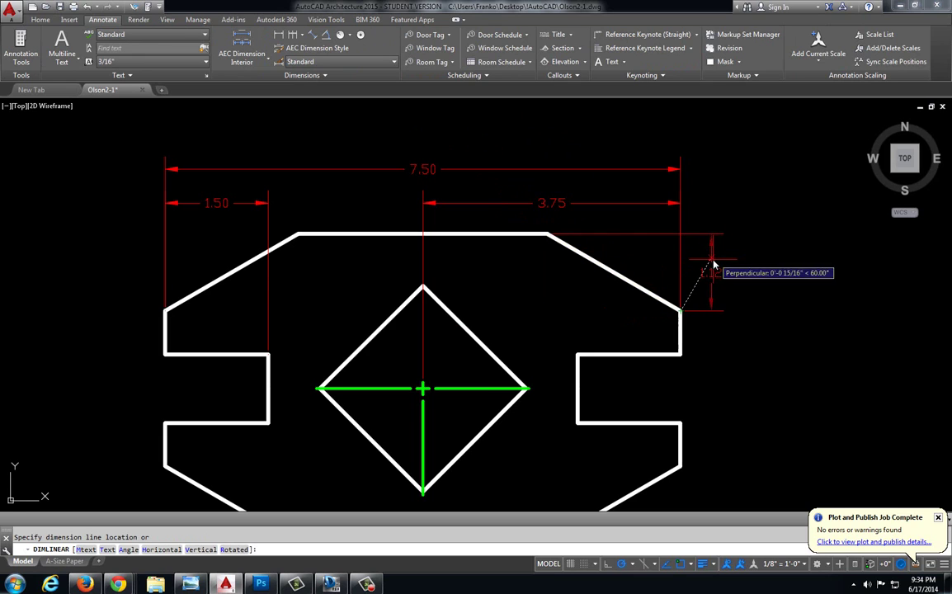
pyautogui.click(722, 265)
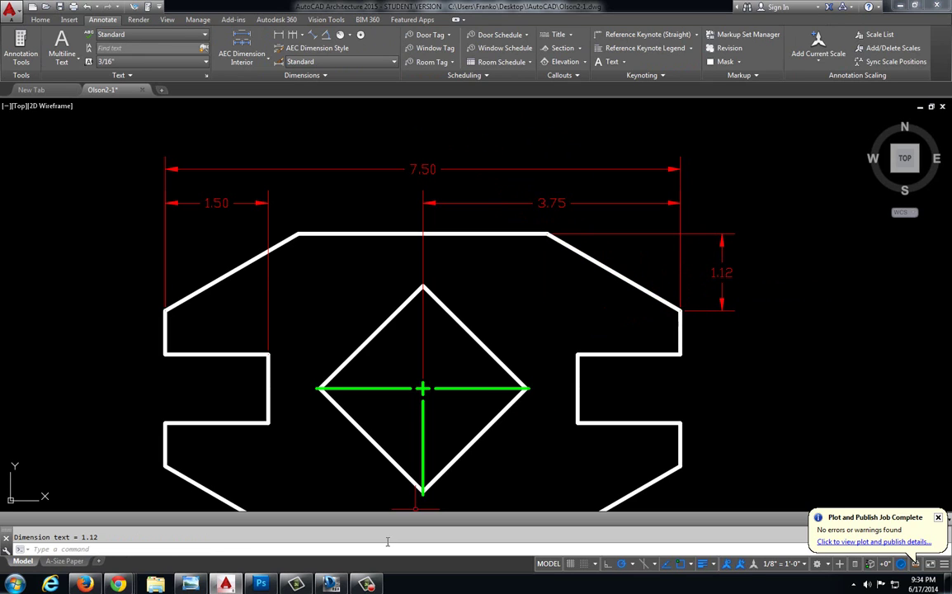
# Check the reference in Design Review, and dimension vertically from the bottom edge's right corner to the diamond's center cross, aligned with the chamfer height dimension.
pyautogui.click(332, 583)
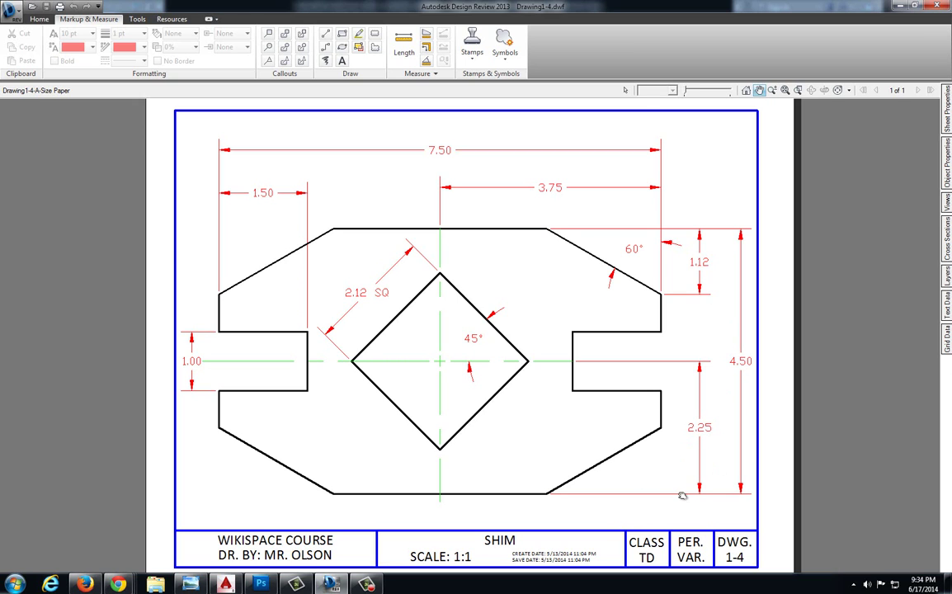
pyautogui.click(225, 583)
pyautogui.moveTo(314, 155); pyautogui.dragTo(273, 87, button='middle')
pyautogui.click(279, 35)
pyautogui.click(506, 475)
pyautogui.scroll(5, 410, 329)
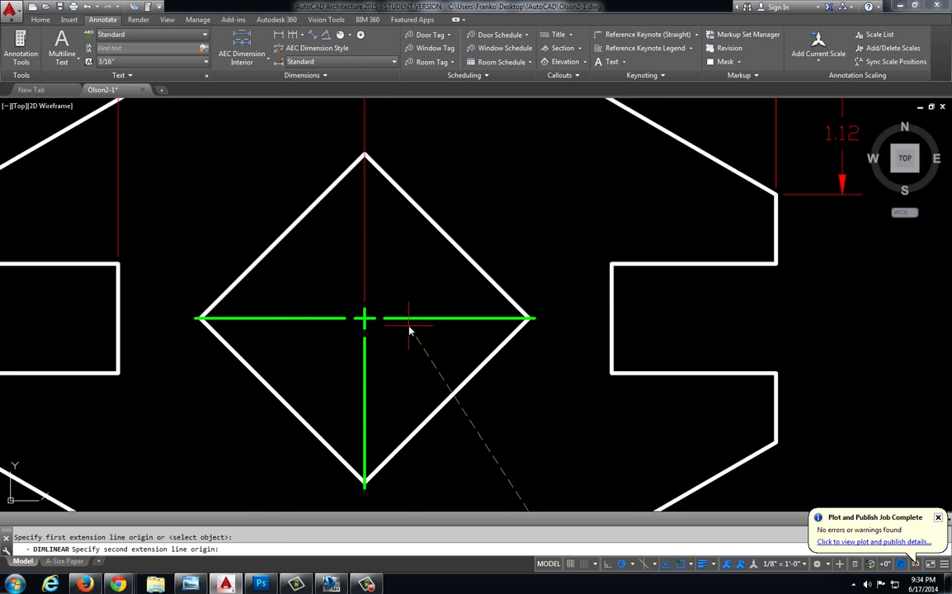
pyautogui.click(355, 319)
pyautogui.scroll(-5, 355, 322)
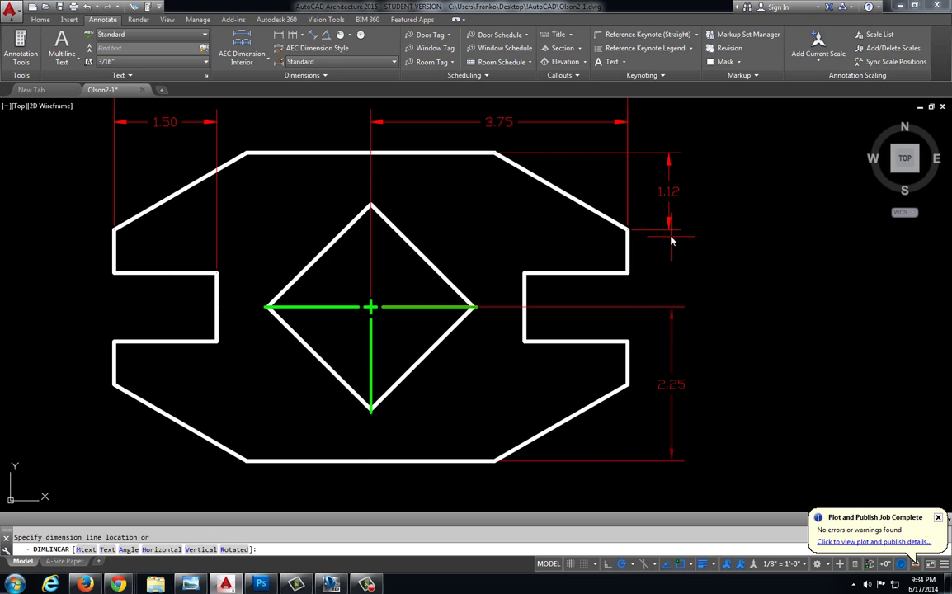
pyautogui.click(670, 235)
pyautogui.press('Escape')
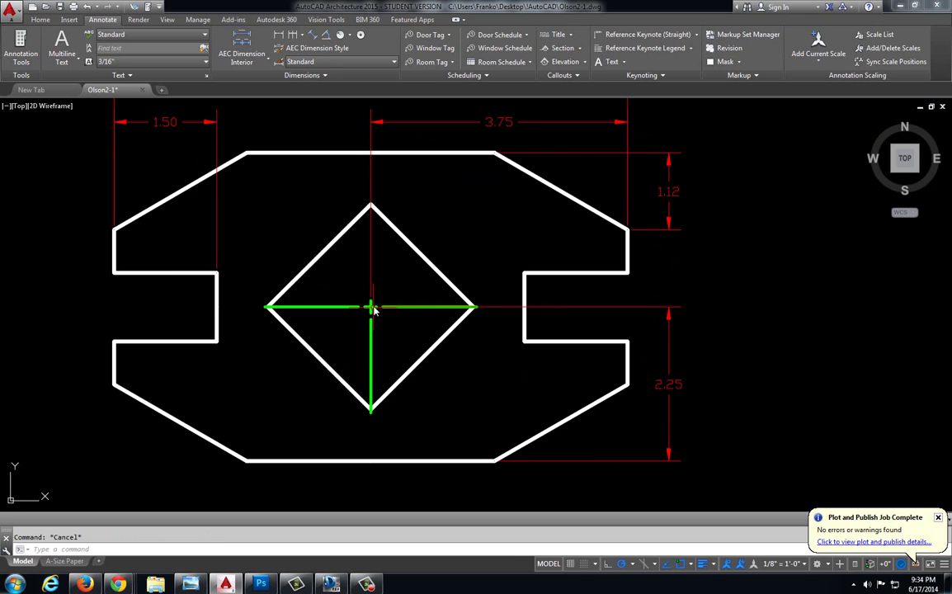
# Delete the right horizontal center line inside the diamond that overlaps the new dimension's extension line.
pyautogui.click(379, 299)
pyautogui.click(508, 332)
pyautogui.press('Delete')
# Dimension the shim's overall height between the right corners of its bottom and top edges, outside the two existing vertical dimensions.
pyautogui.click(278, 34)
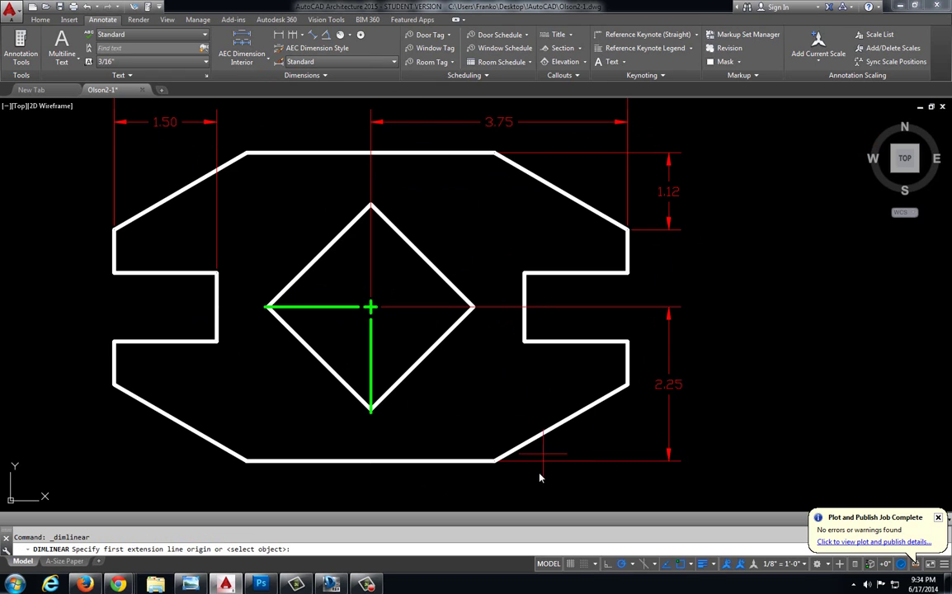
pyautogui.click(494, 464)
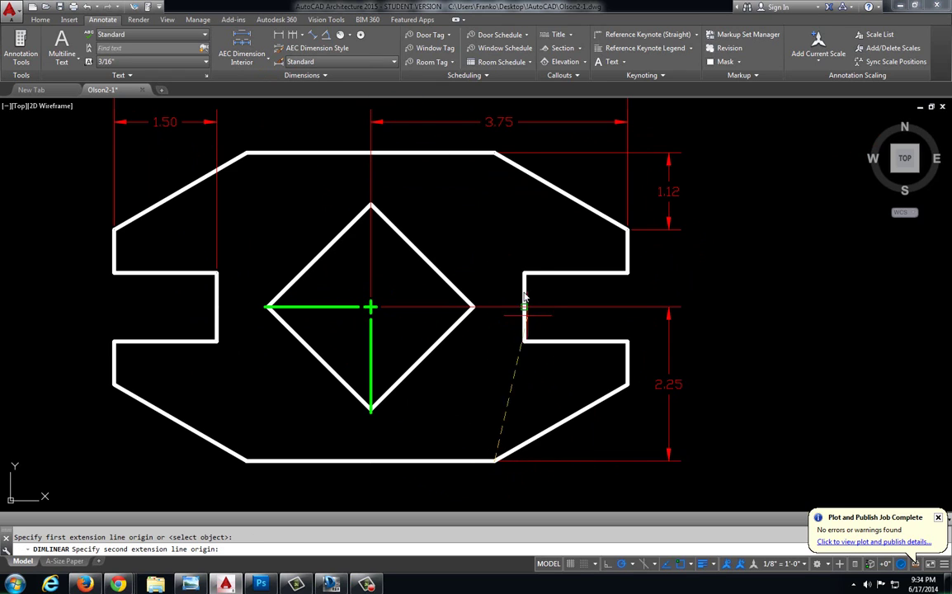
pyautogui.click(495, 154)
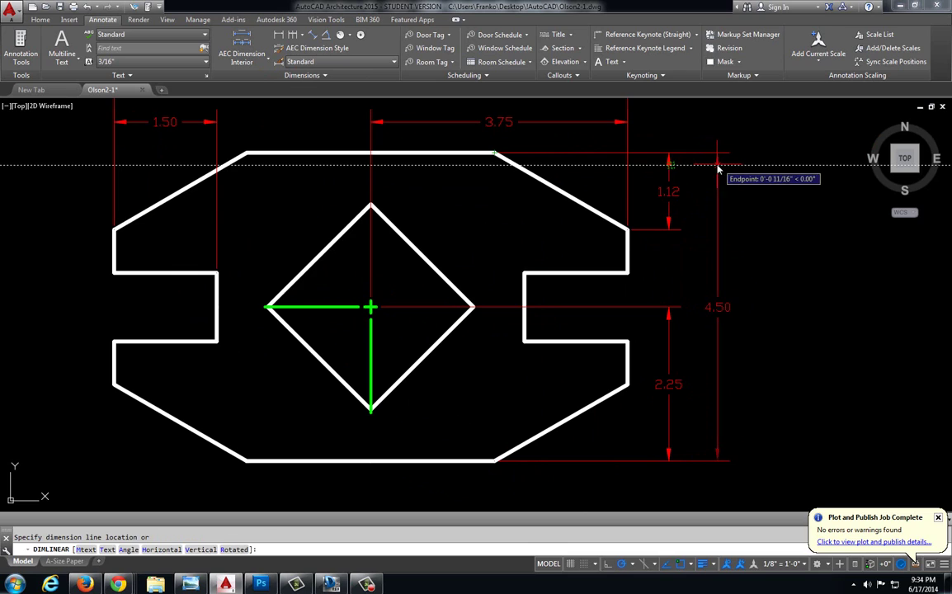
pyautogui.click(718, 163)
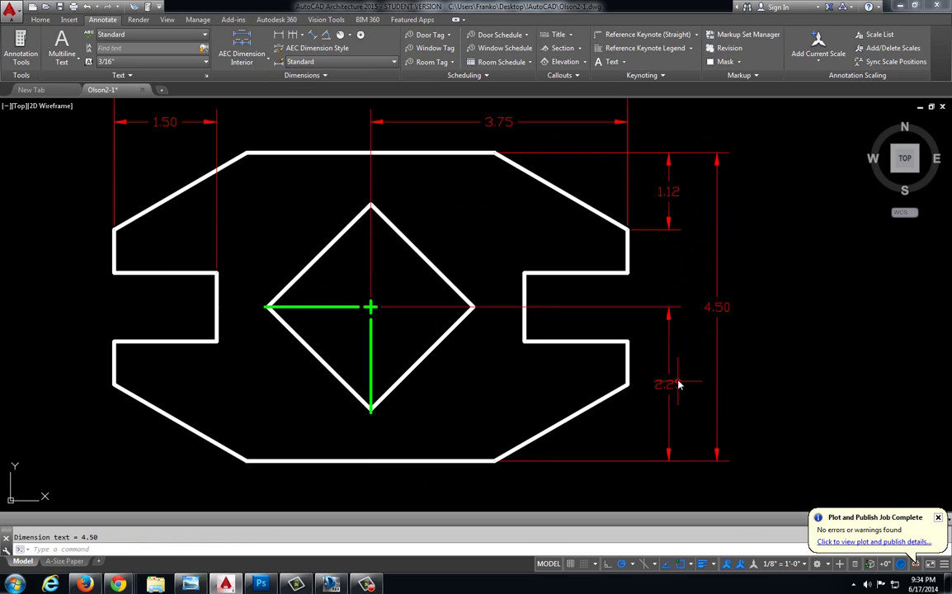
# Check the reference in Design Review, and dimension the left notch's height vertically between its outer corners, placed outside the shim.
pyautogui.click(331, 584)
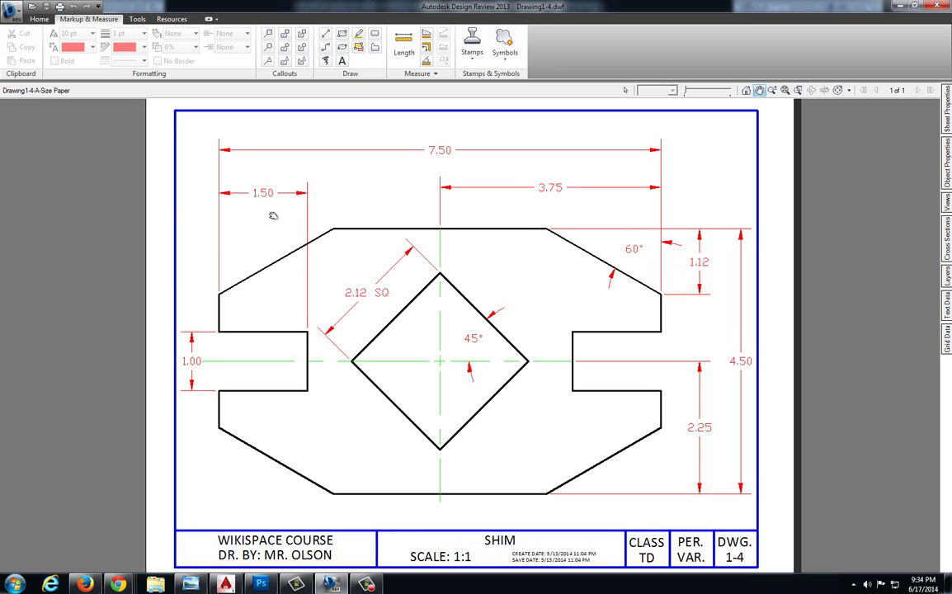
pyautogui.click(226, 584)
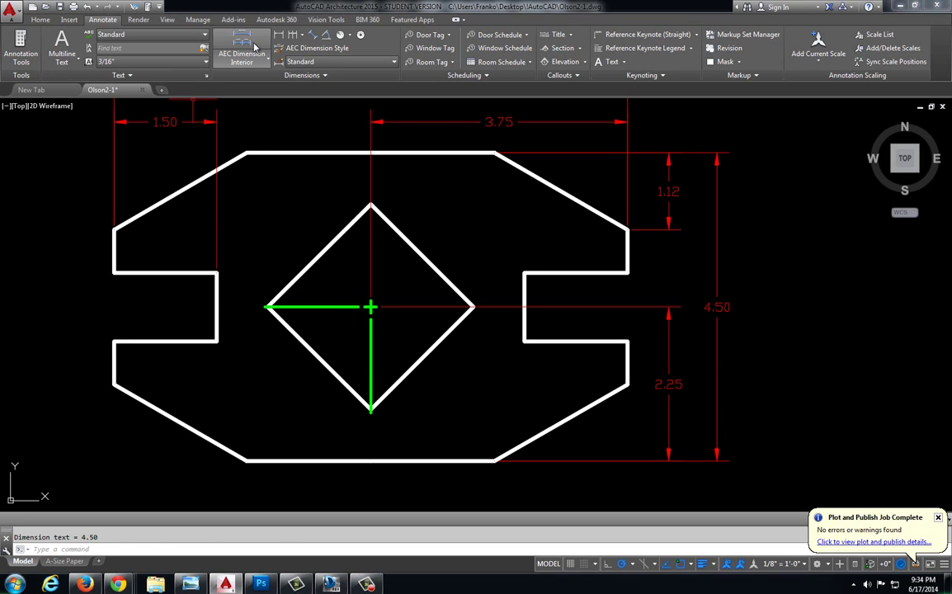
pyautogui.click(113, 272)
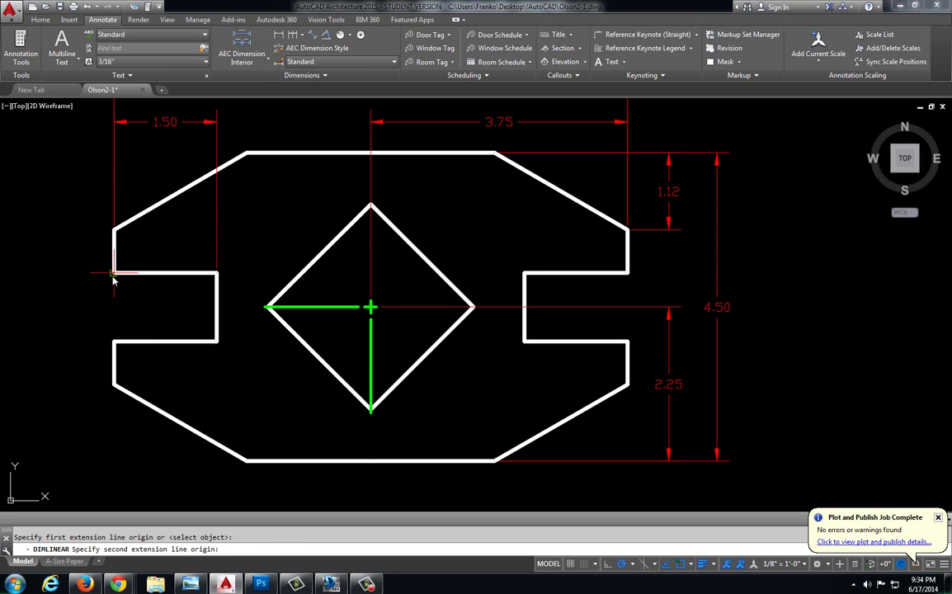
pyautogui.click(113, 341)
pyautogui.click(76, 332)
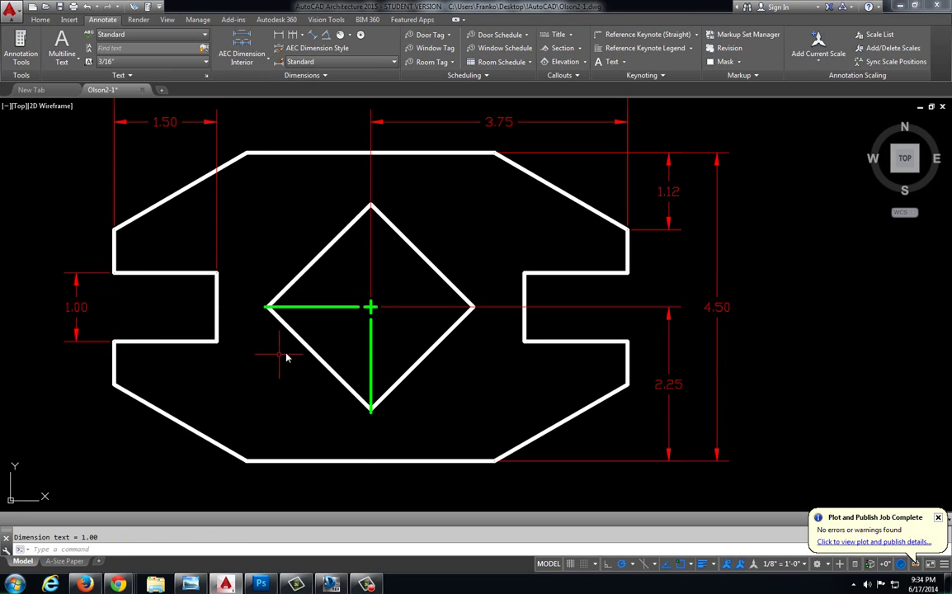
# Stretch the horizontal center line just past the shim's left edge and the lower vertical center line about 7/8" down past the bottom edge.
pyautogui.click(312, 308)
pyautogui.click(264, 307)
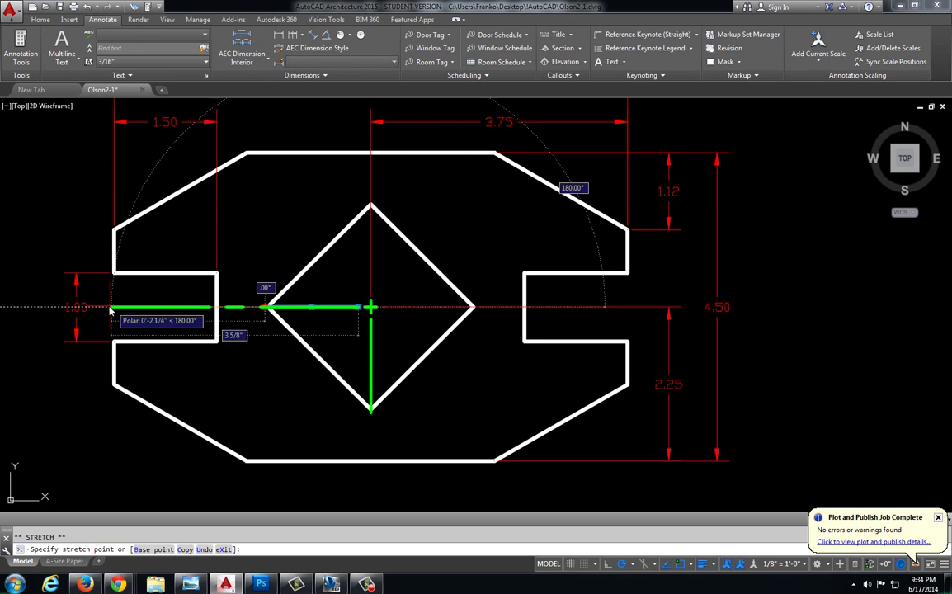
pyautogui.click(202, 383)
pyautogui.click(371, 392)
pyautogui.click(370, 412)
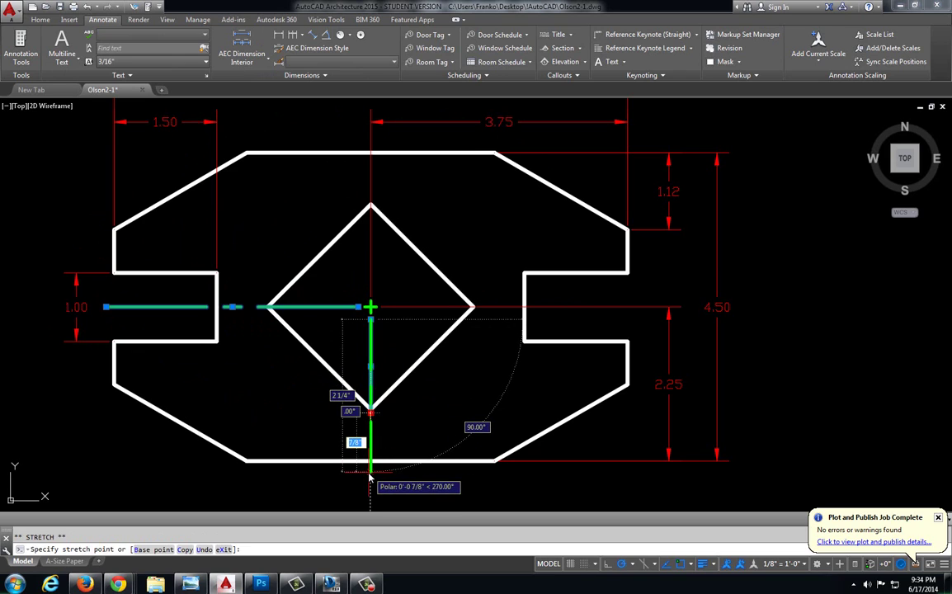
pyautogui.click(373, 475)
pyautogui.press('Escape')
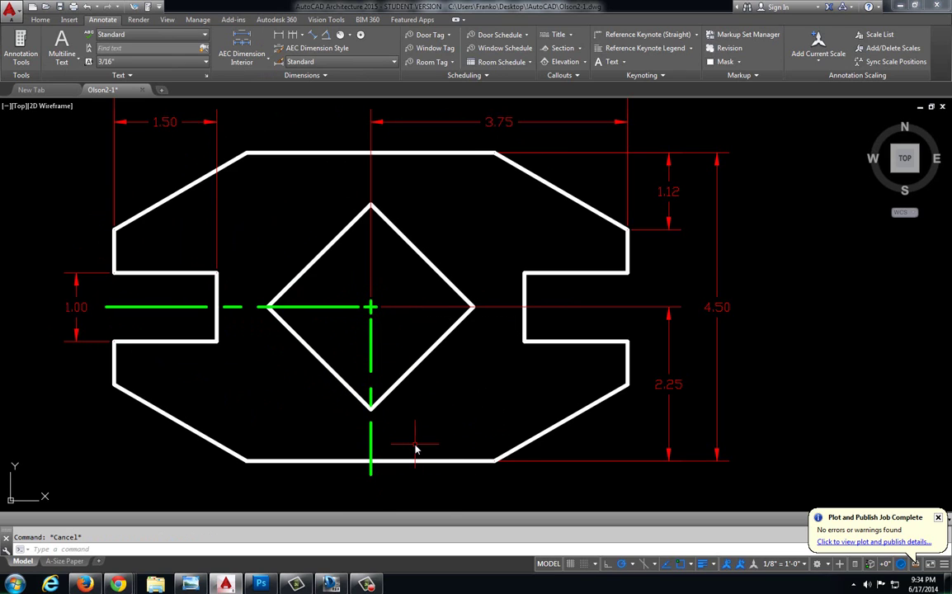
# Examine how the upper right chamfer's angle is dimensioned in the Design Review reference, and return to the AutoCAD drawing.
pyautogui.click(331, 584)
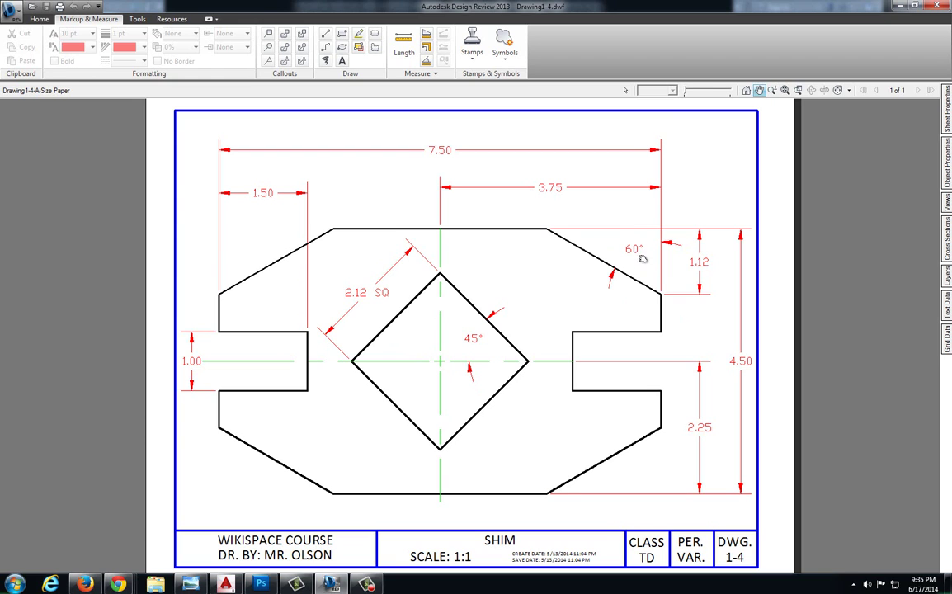
pyautogui.scroll(5, 638, 265)
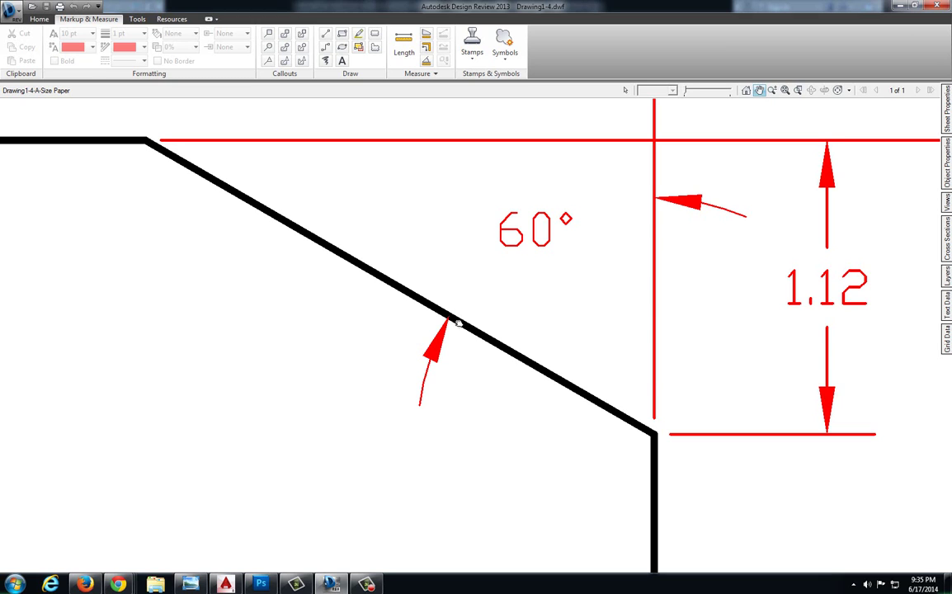
pyautogui.scroll(-5, 450, 323)
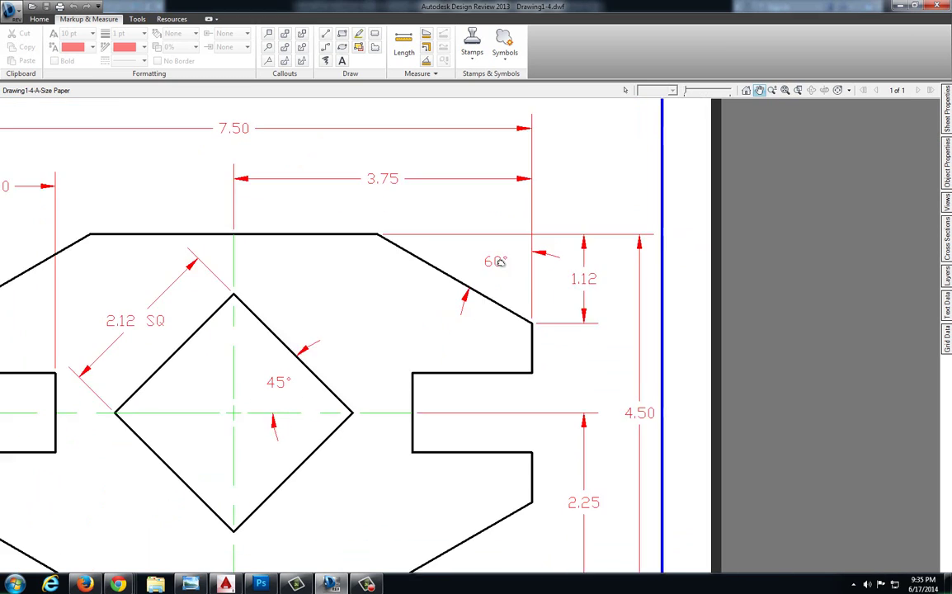
pyautogui.click(225, 584)
pyautogui.scroll(5, 474, 257)
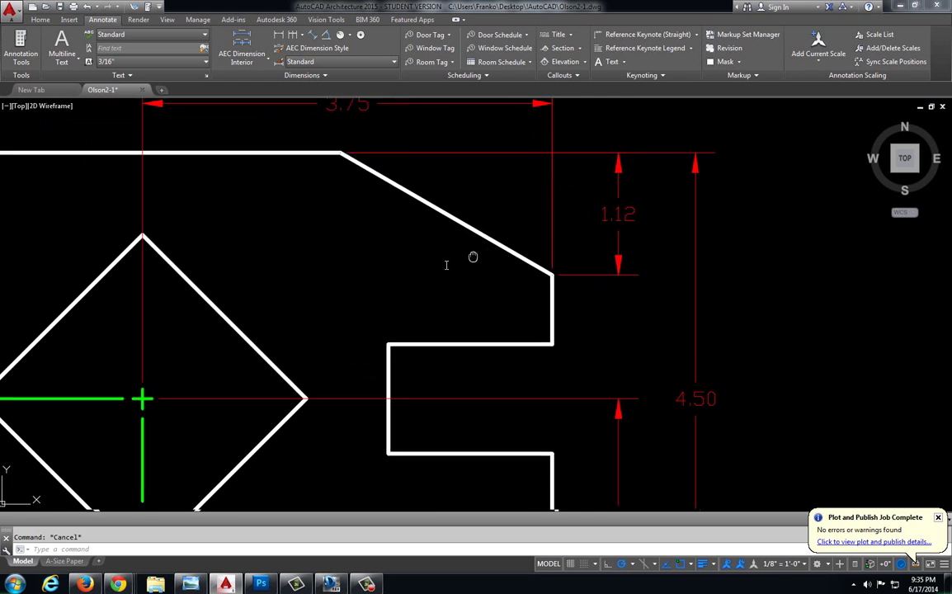
pyautogui.moveTo(474, 256); pyautogui.dragTo(358, 305, button='middle')
pyautogui.click(327, 37)
pyautogui.click(415, 306)
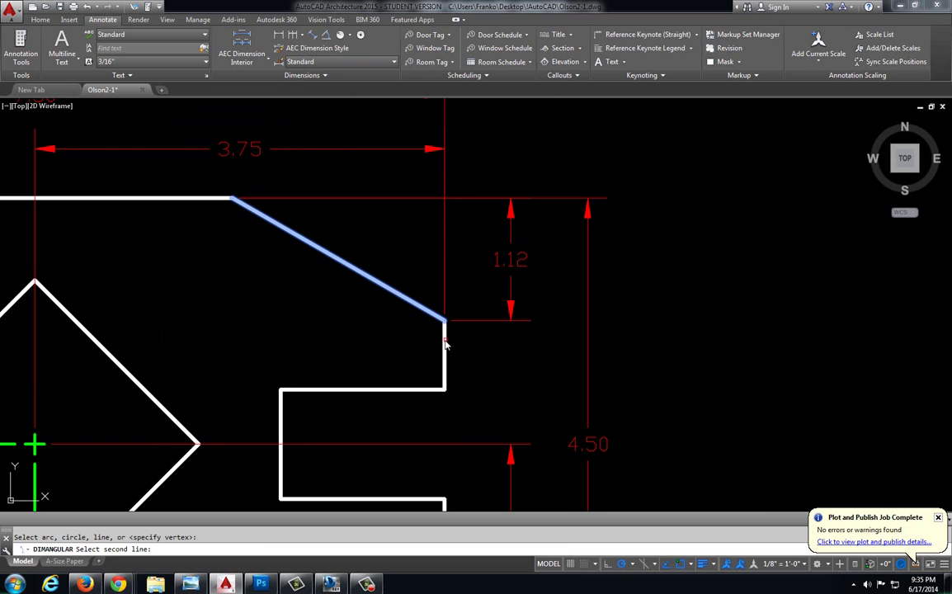
pyautogui.click(446, 345)
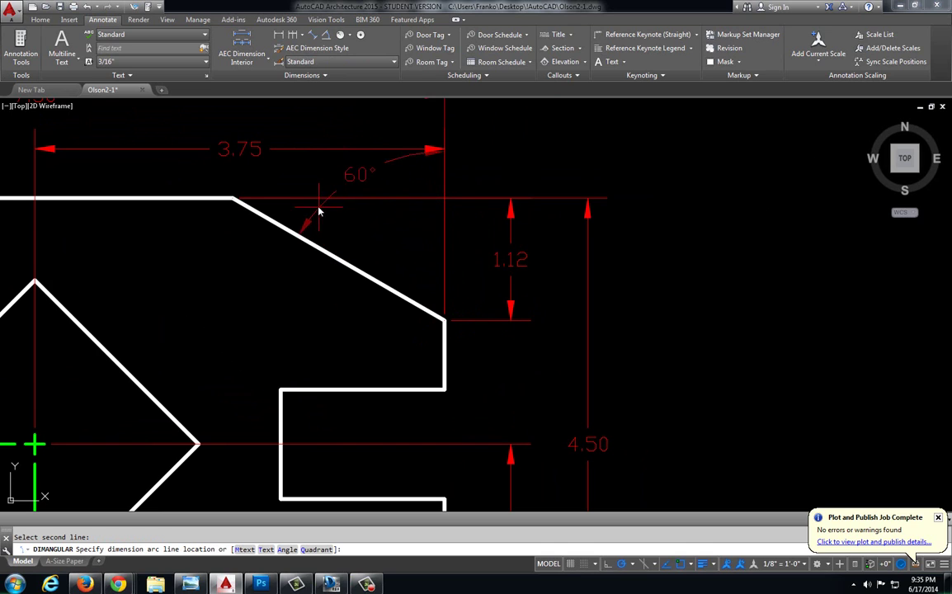
pyautogui.scroll(-2, 320, 212)
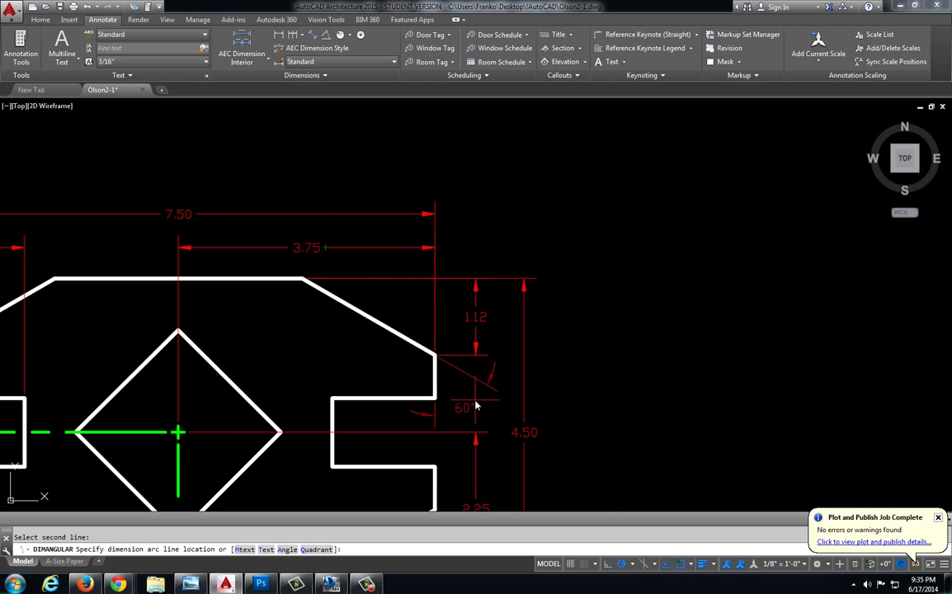
pyautogui.moveTo(476, 404); pyautogui.dragTo(430, 324, button='middle')
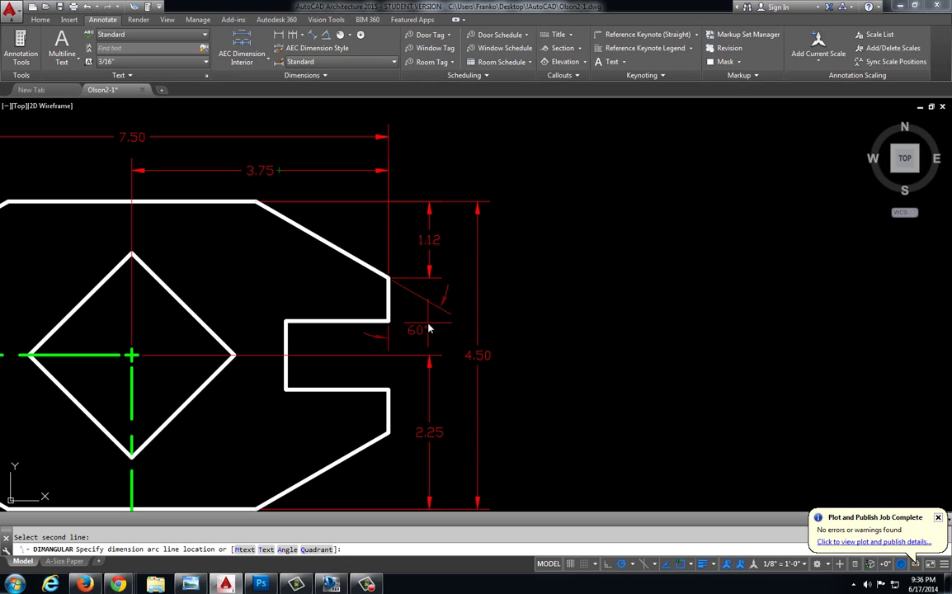
pyautogui.press('Escape')
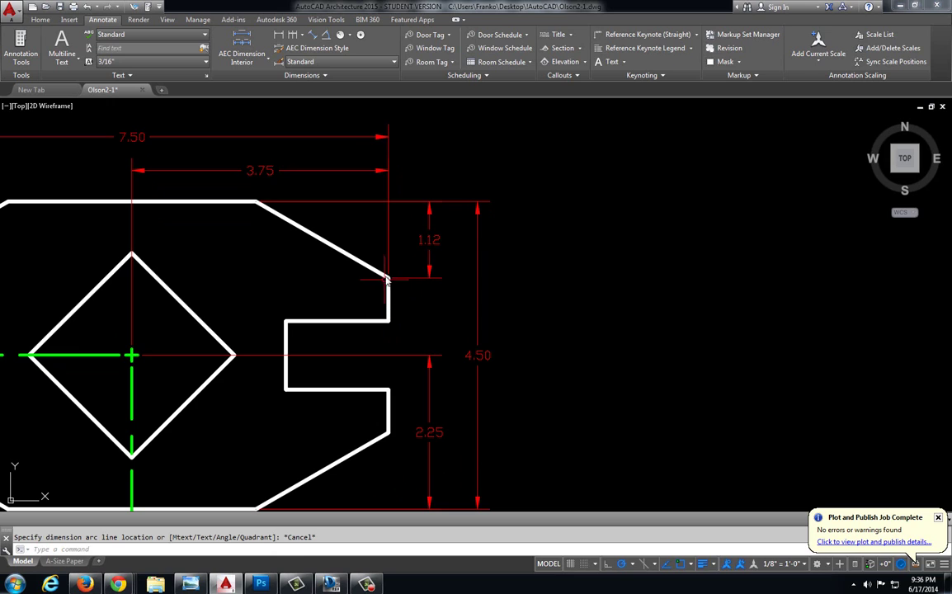
# Add an angular dimension between the lower left chamfer and the bottom edge, placed outside the shim.
pyautogui.scroll(-2, 313, 305)
pyautogui.moveTo(317, 303); pyautogui.dragTo(414, 269, button='middle')
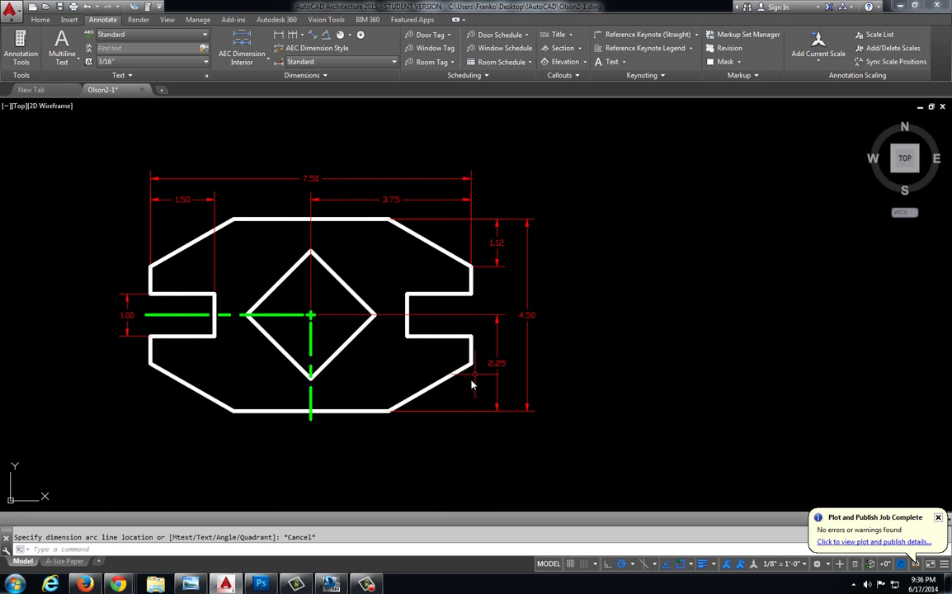
pyautogui.moveTo(318, 335); pyautogui.dragTo(419, 313, button='middle')
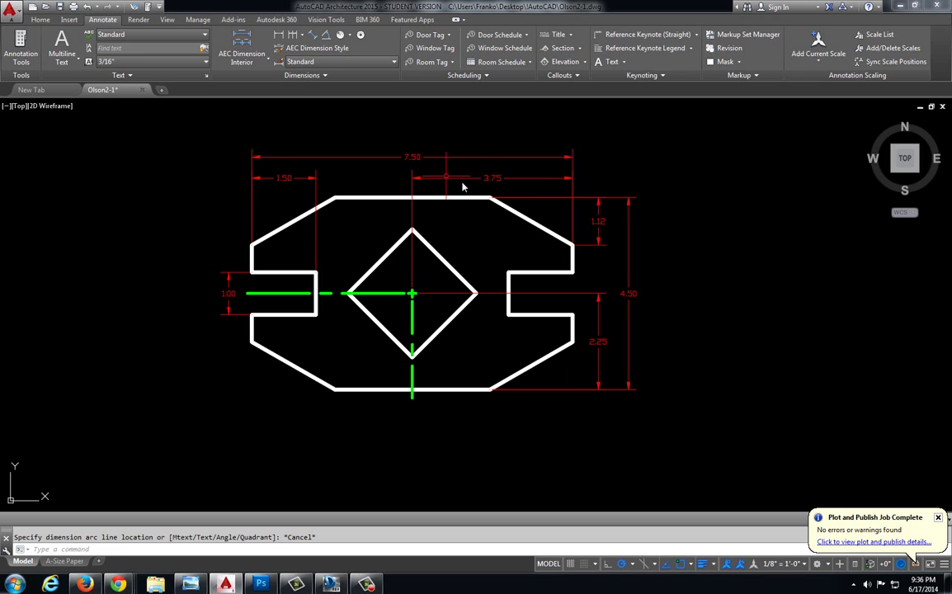
pyautogui.scroll(4, 275, 373)
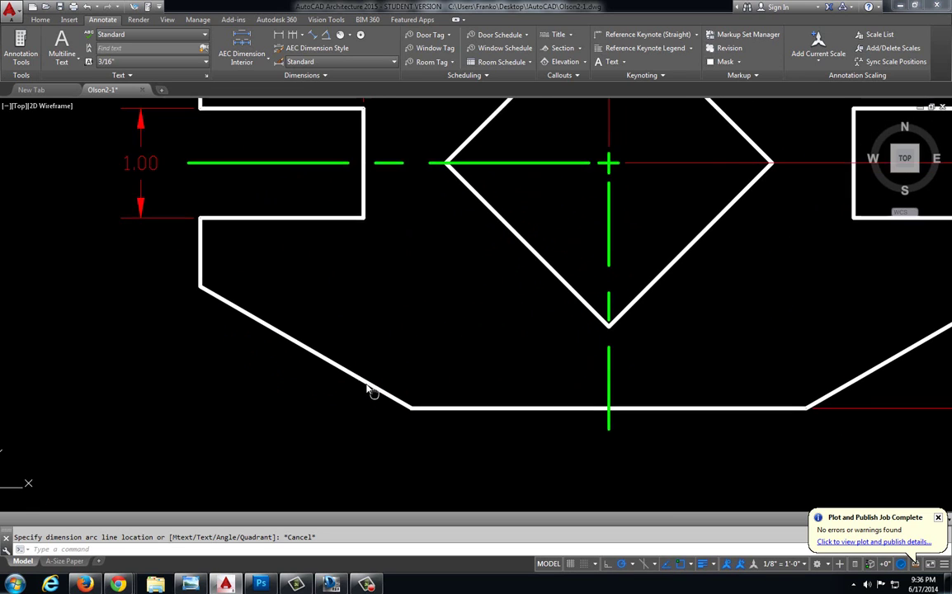
pyautogui.moveTo(379, 399); pyautogui.dragTo(360, 379, button='middle')
pyautogui.click(326, 36)
pyautogui.click(321, 352)
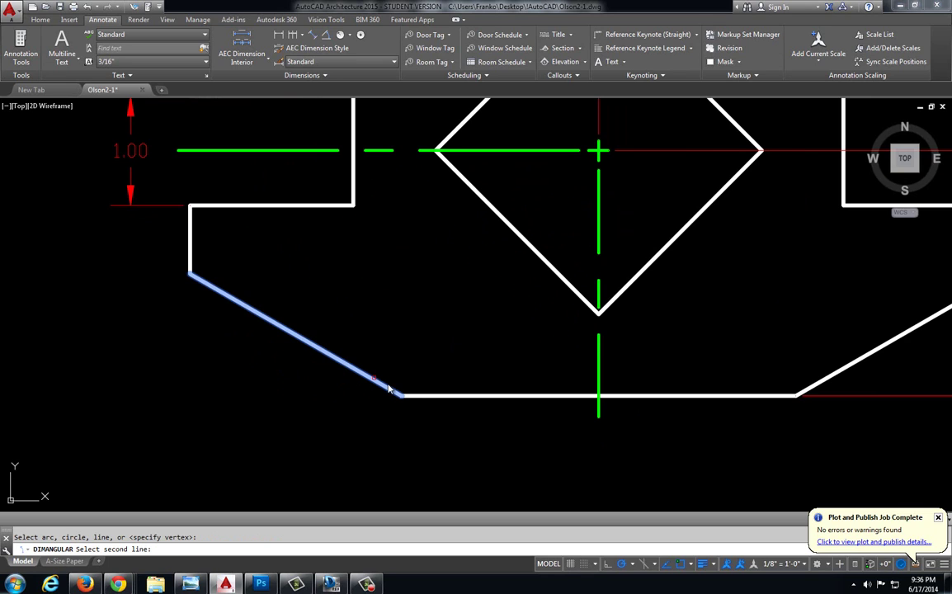
pyautogui.click(429, 399)
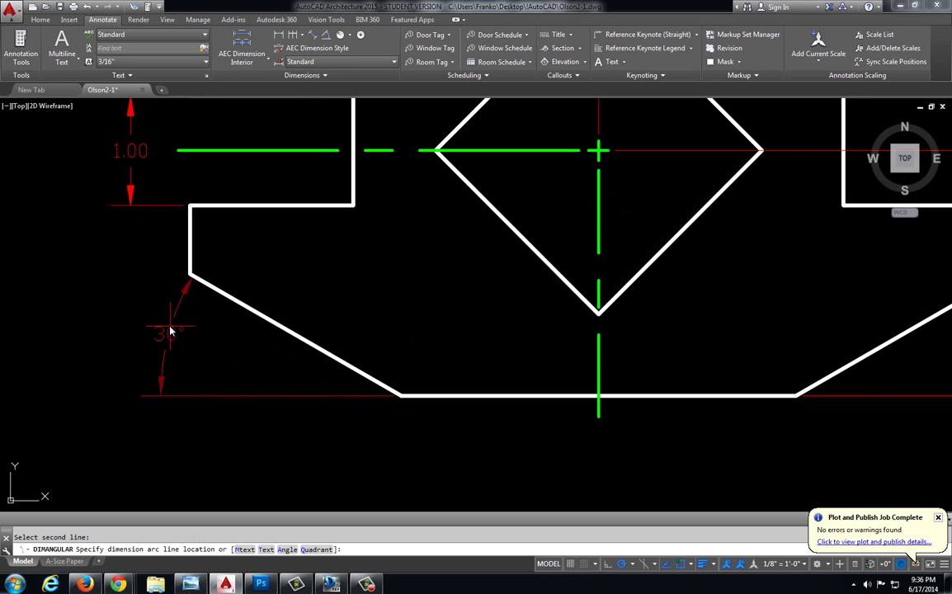
pyautogui.click(132, 324)
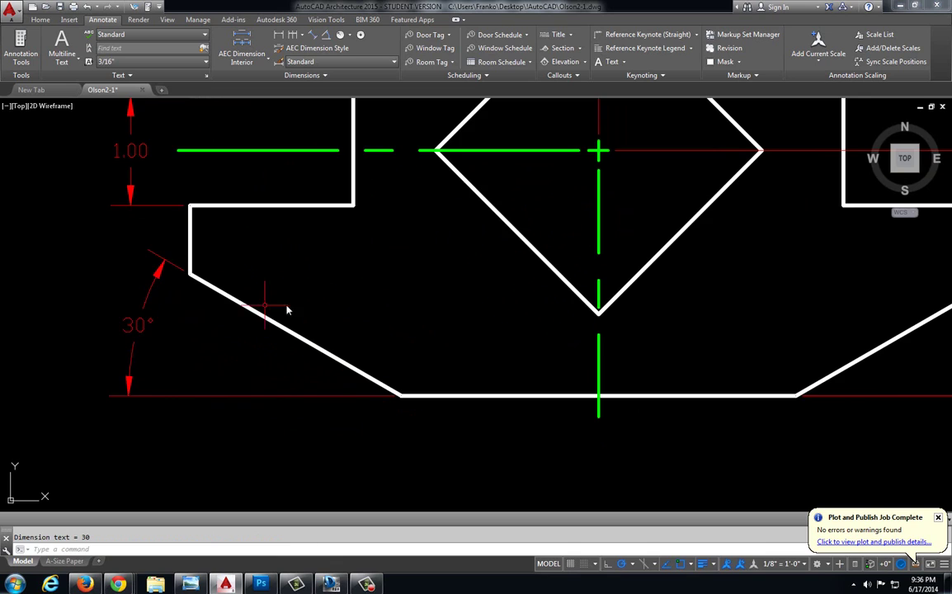
pyautogui.scroll(-5, 238, 313)
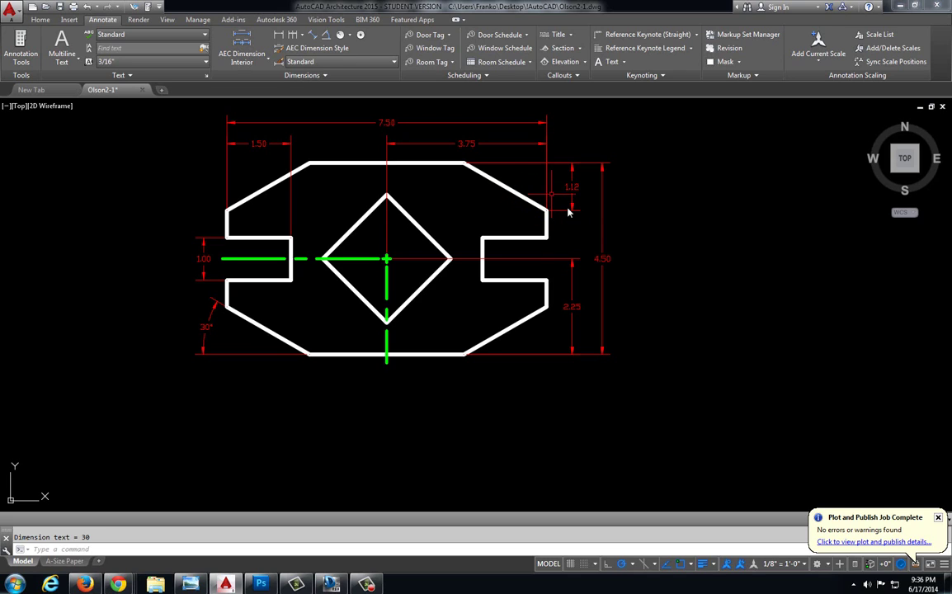
pyautogui.scroll(3, 232, 341)
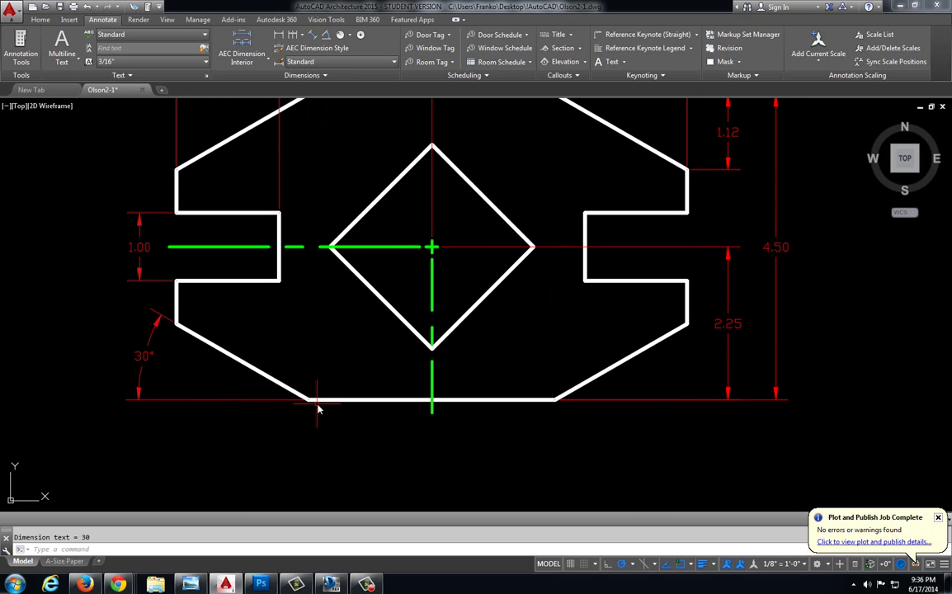
pyautogui.click(39, 19)
pyautogui.click(248, 45)
pyautogui.moveTo(261, 377); pyautogui.dragTo(259, 257, button='middle')
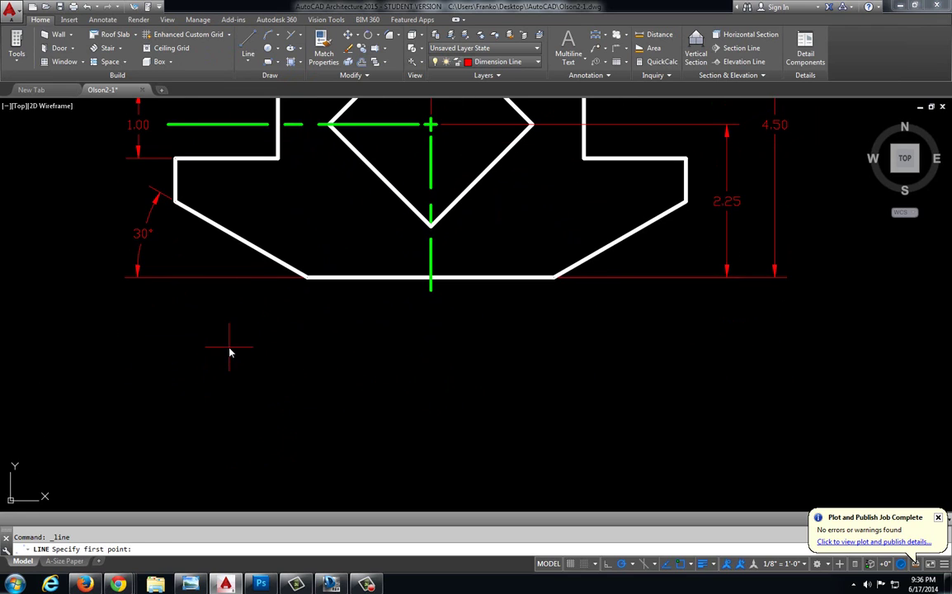
pyautogui.click(229, 346)
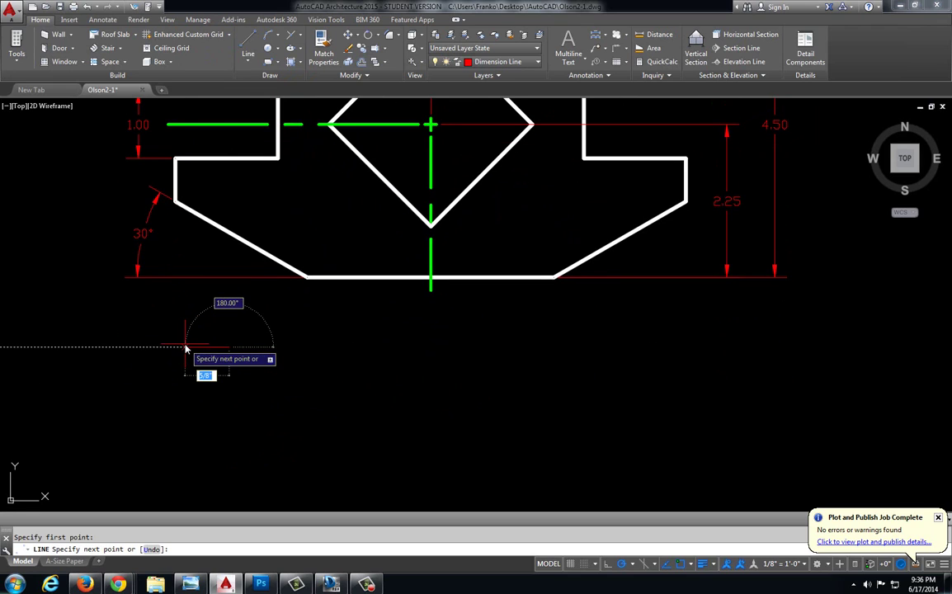
pyautogui.press('Escape')
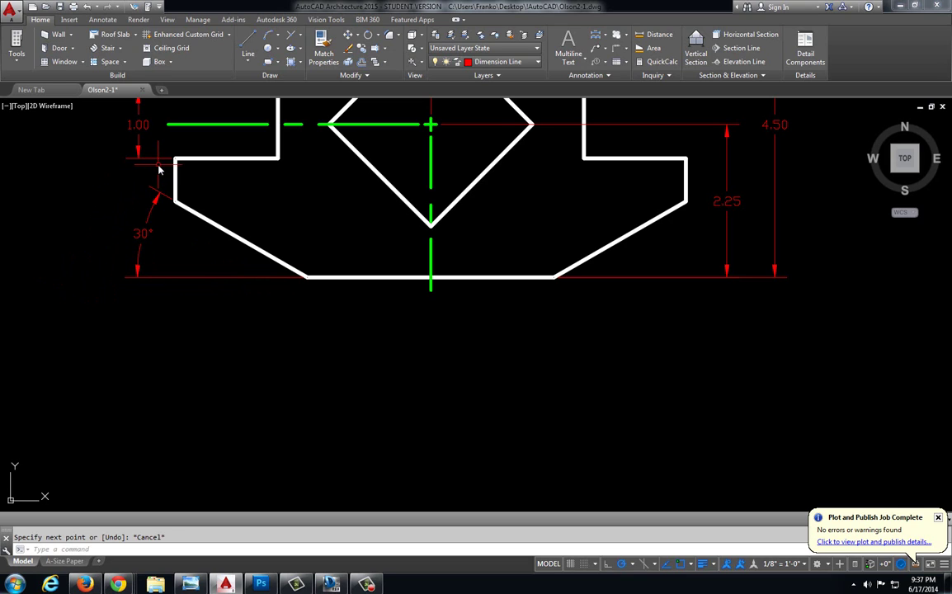
pyautogui.click(248, 45)
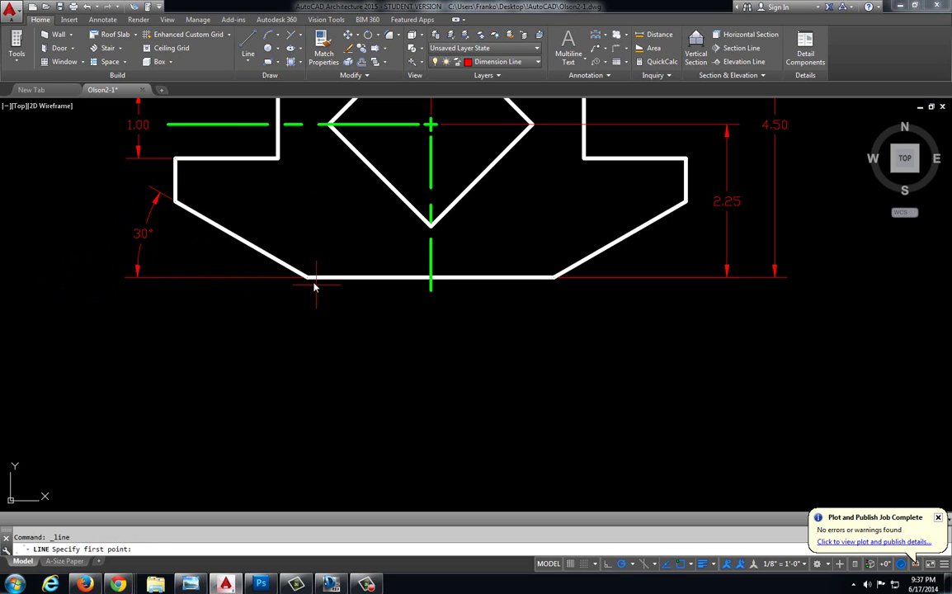
pyautogui.click(306, 277)
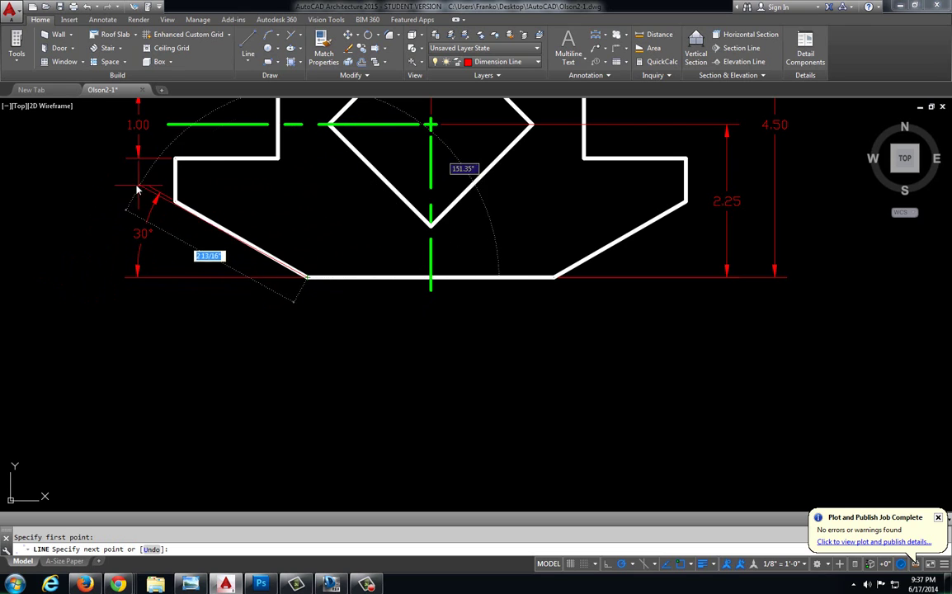
pyautogui.press('Escape')
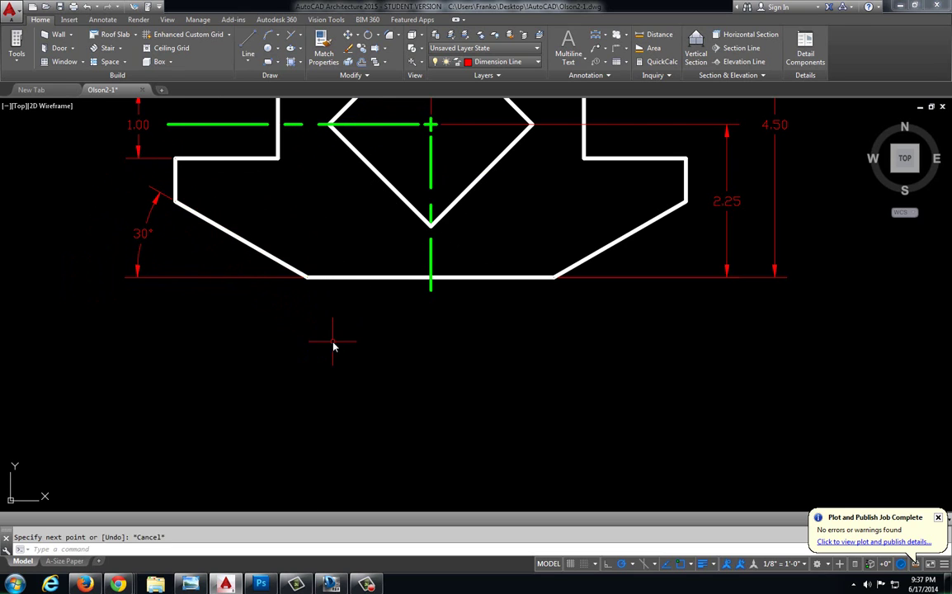
pyautogui.scroll(-4, 410, 303)
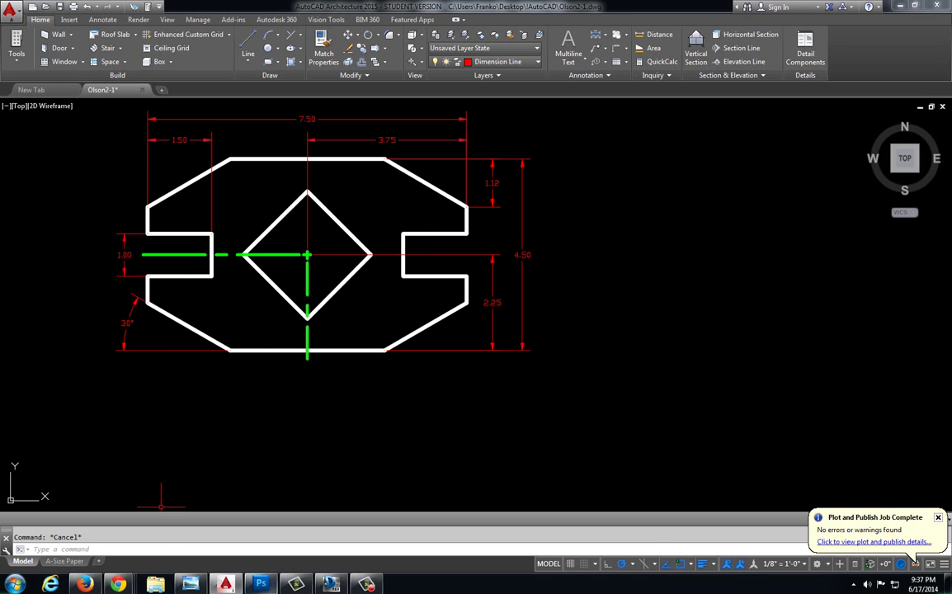
# Check how the diamond's side is dimensioned in the Design Review reference, and return to the AutoCAD drawing with the annotation tools shown.
pyautogui.click(296, 584)
pyautogui.scroll(-2, 484, 368)
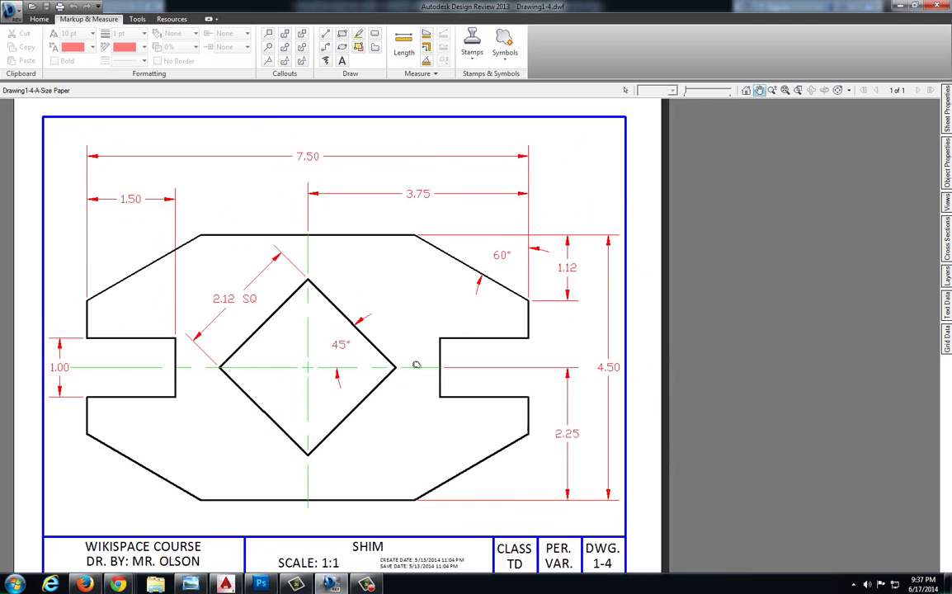
pyautogui.moveTo(365, 376); pyautogui.dragTo(399, 290)
pyautogui.moveTo(289, 215); pyautogui.dragTo(295, 240)
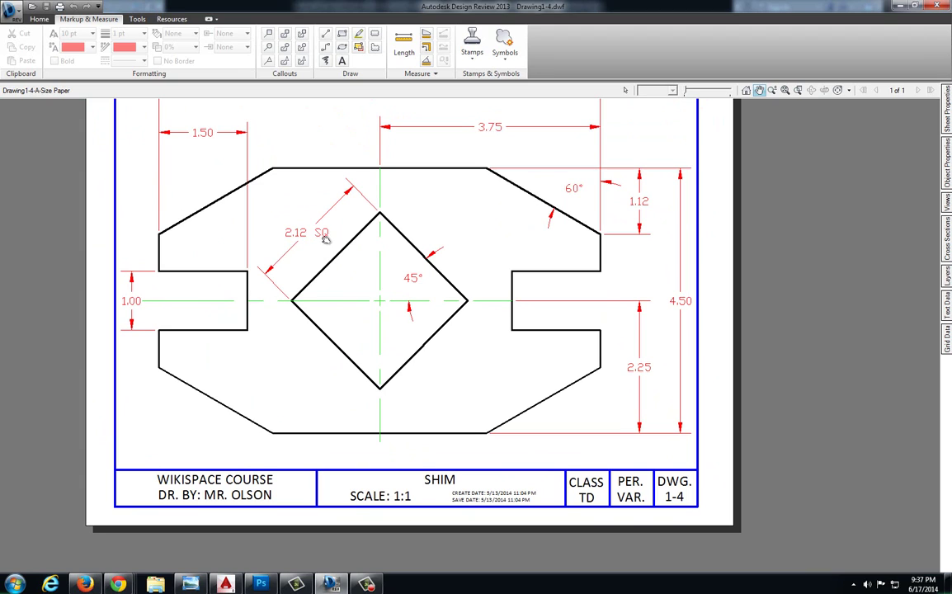
pyautogui.click(225, 584)
pyautogui.scroll(3, 302, 270)
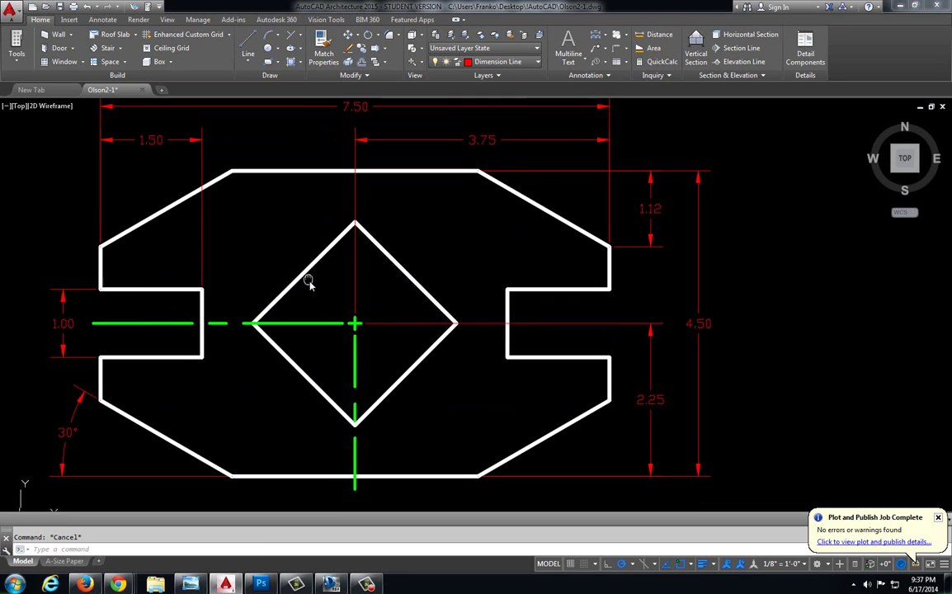
pyautogui.click(102, 19)
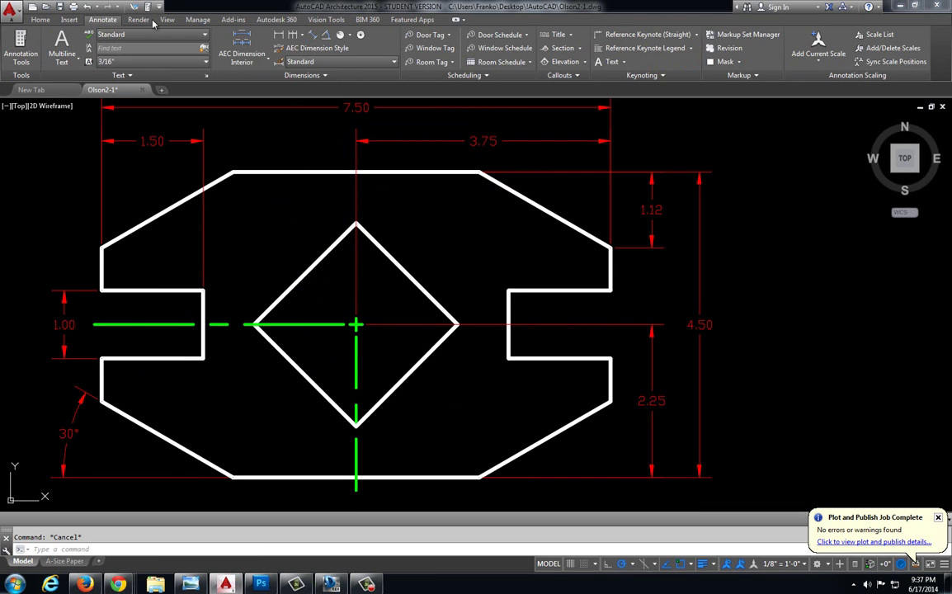
pyautogui.click(314, 37)
pyautogui.click(356, 224)
pyautogui.click(254, 324)
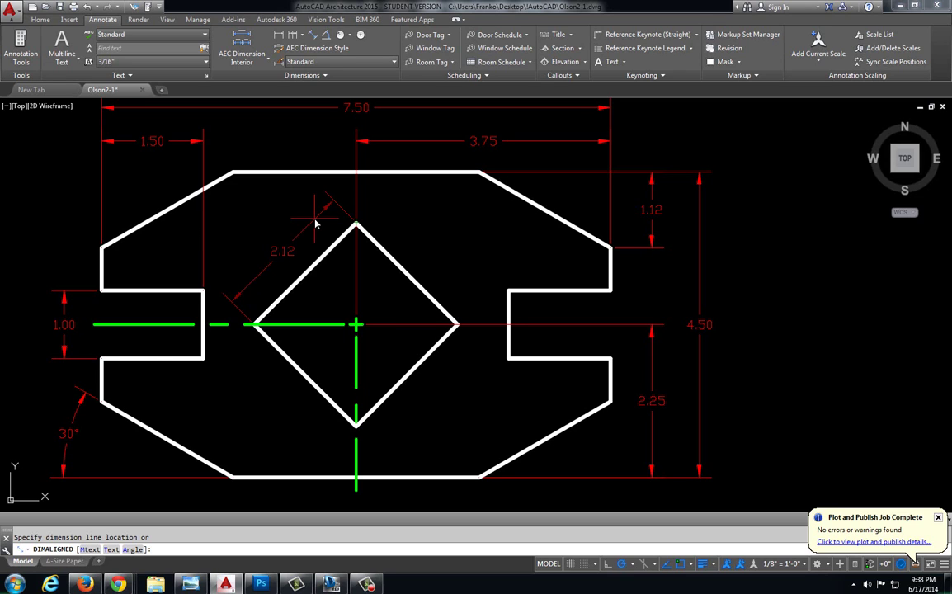
pyautogui.scroll(-2, 318, 221)
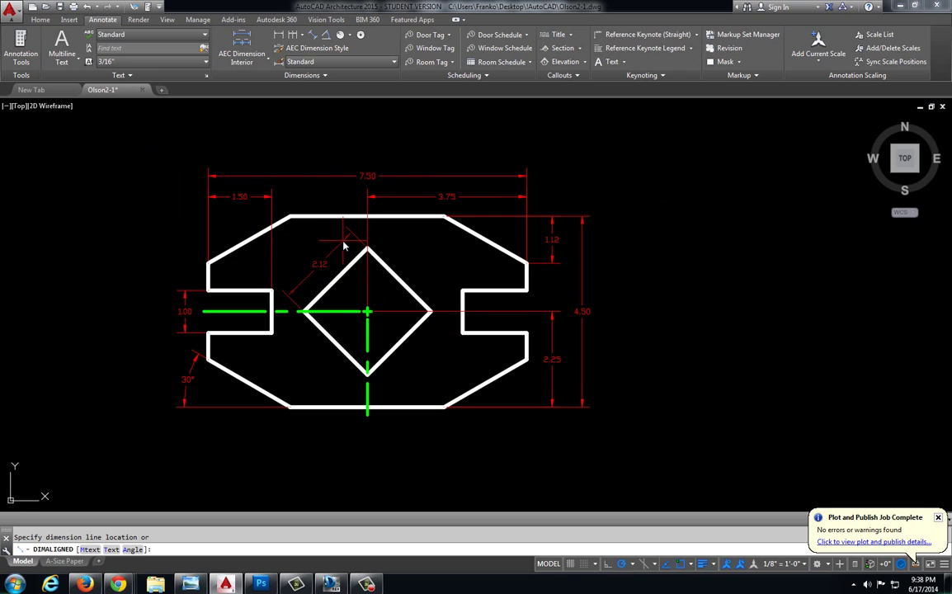
pyautogui.click(279, 35)
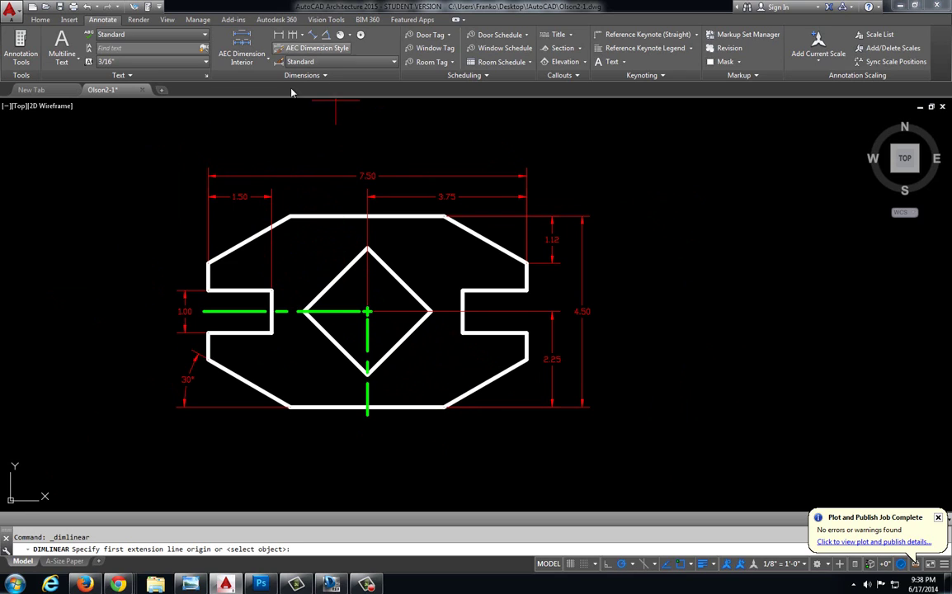
pyautogui.click(303, 311)
pyautogui.click(367, 373)
pyautogui.press('Escape')
pyautogui.click(315, 38)
pyautogui.click(303, 312)
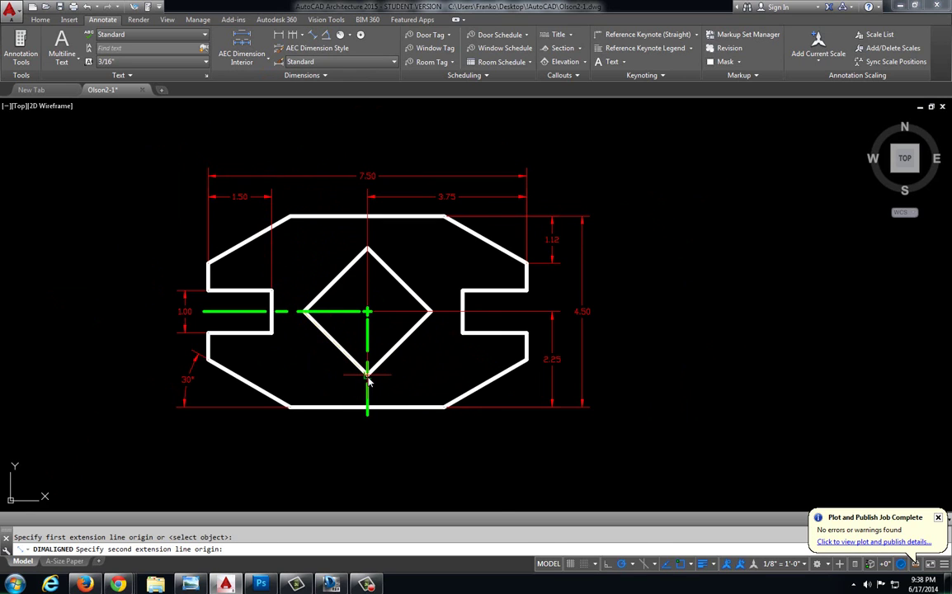
pyautogui.click(367, 372)
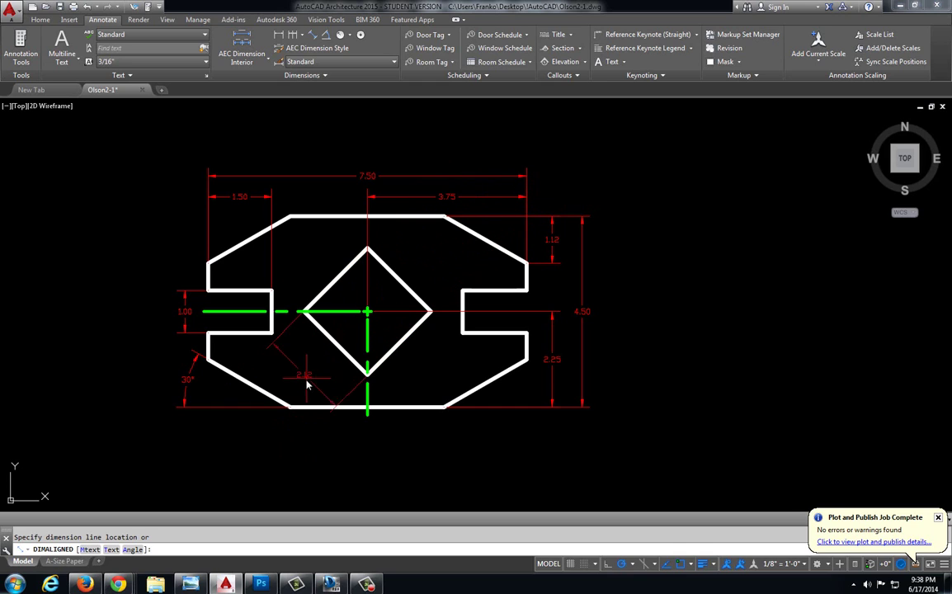
pyautogui.press('Escape')
# Add an aligned dimension along the diamond's upper left side, placed just outside the diamond.
pyautogui.scroll(2, 338, 248)
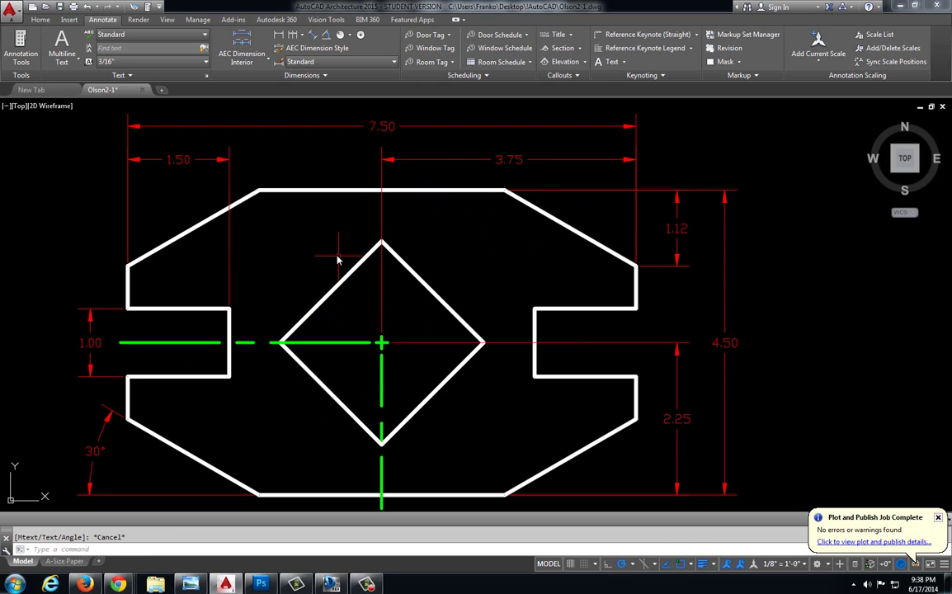
pyautogui.click(315, 38)
pyautogui.click(381, 243)
pyautogui.click(279, 342)
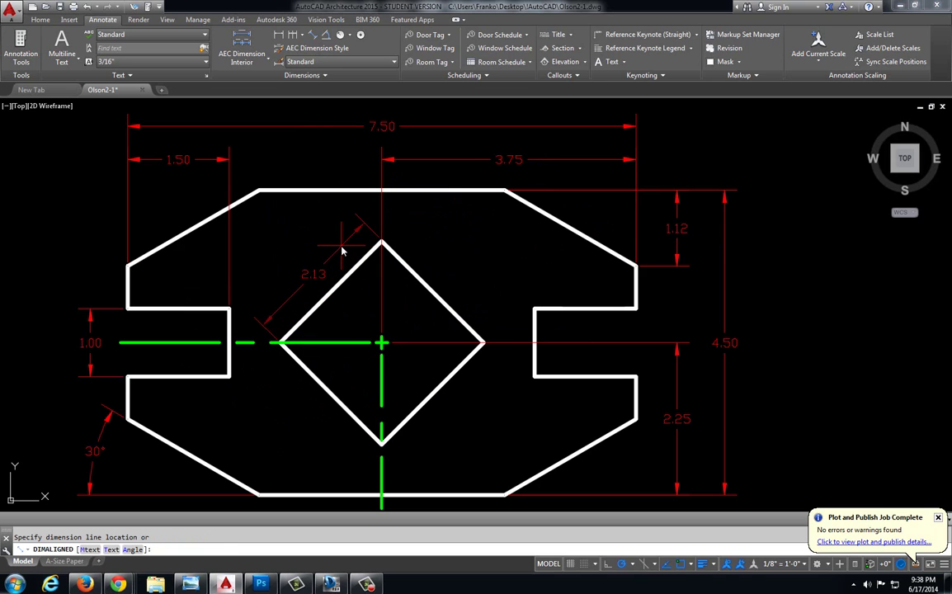
pyautogui.click(343, 251)
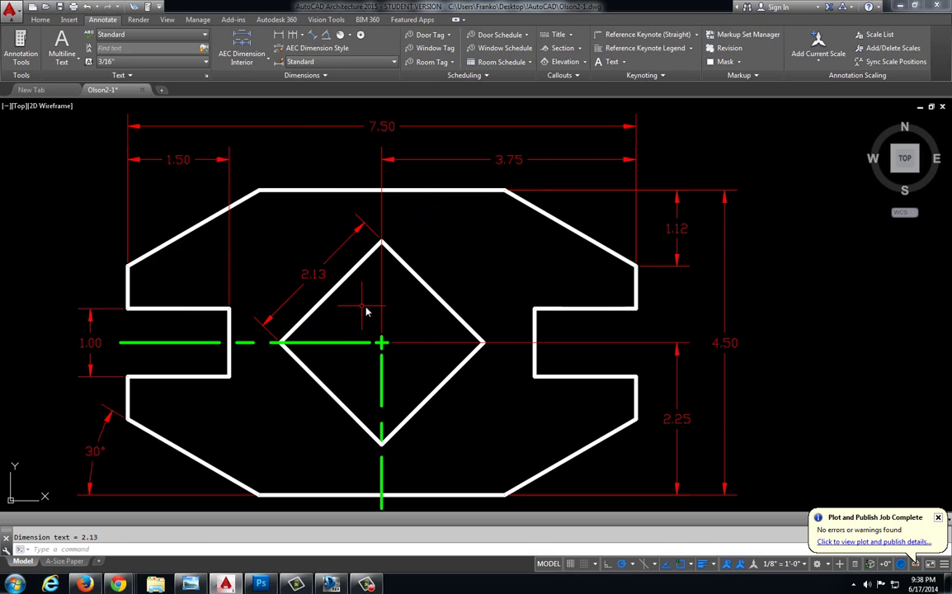
pyautogui.hotkey('ctrl', 'z')
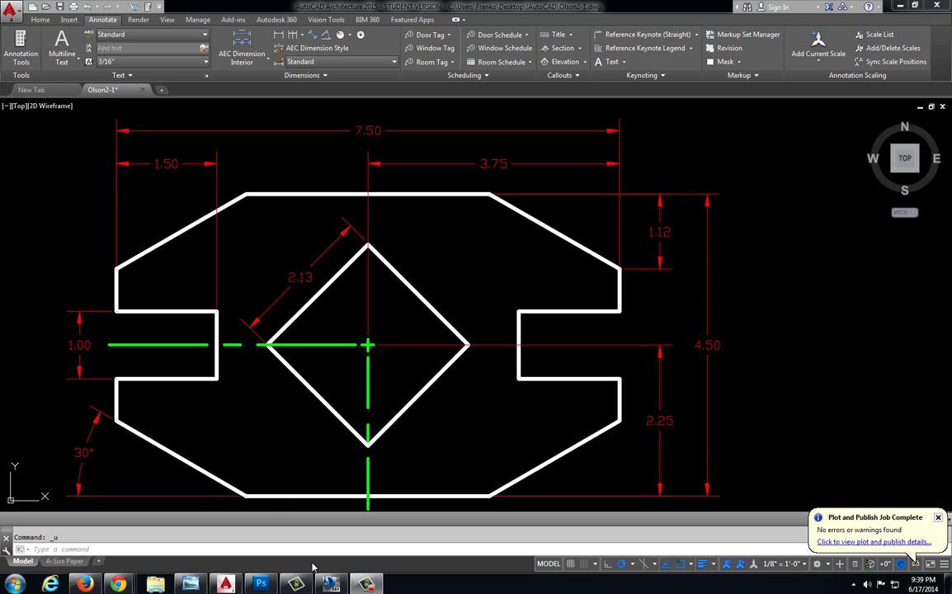
# Compare the diamond's side dimension with the Design Review reference, and stretch its misplaced upper extension origin onto the diamond's top corner in AutoCAD.
pyautogui.click(330, 584)
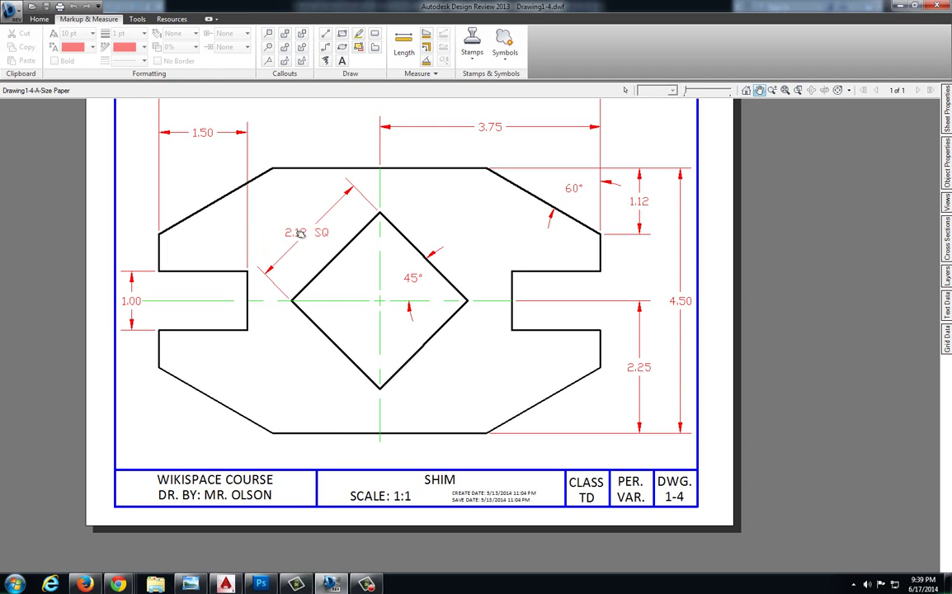
pyautogui.click(225, 584)
pyautogui.scroll(4, 263, 326)
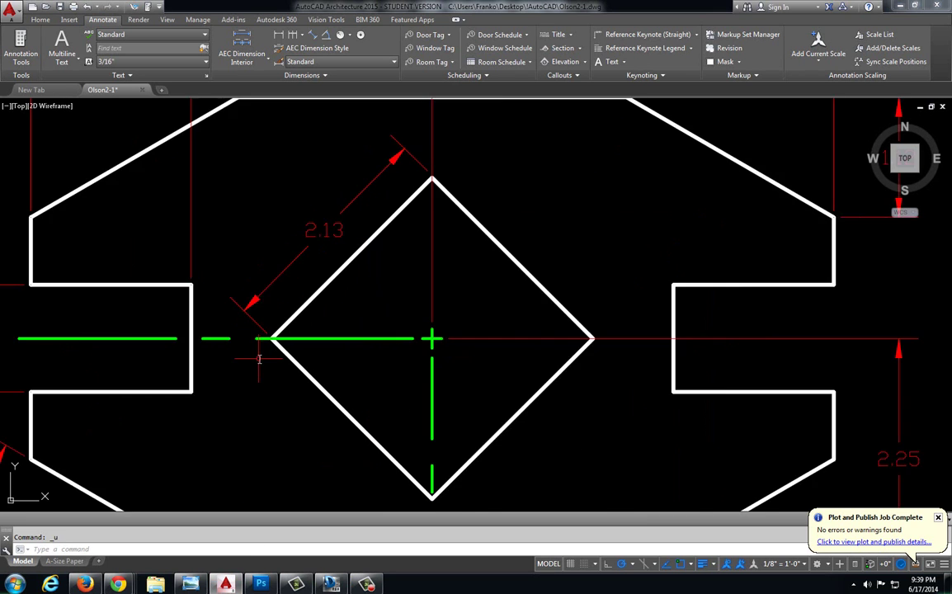
pyautogui.click(289, 297)
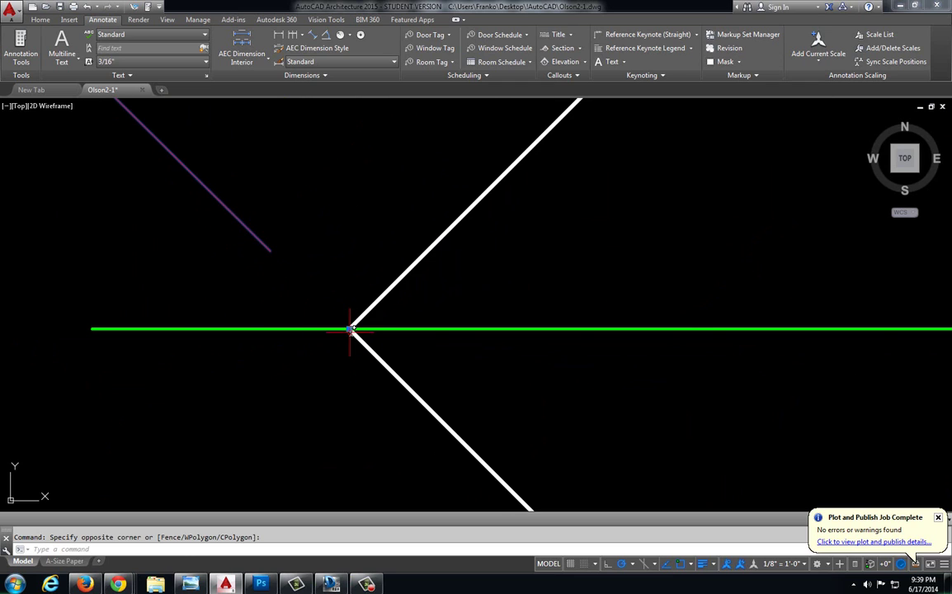
pyautogui.scroll(-3, 319, 383)
pyautogui.scroll(4, 361, 325)
pyautogui.moveTo(361, 325)
pyautogui.mouseDown(button='middle')
pyautogui.moveTo(324, 329)
pyautogui.moveTo(231, 417)
pyautogui.mouseUp(button='middle')
pyautogui.scroll(1, 304, 280)
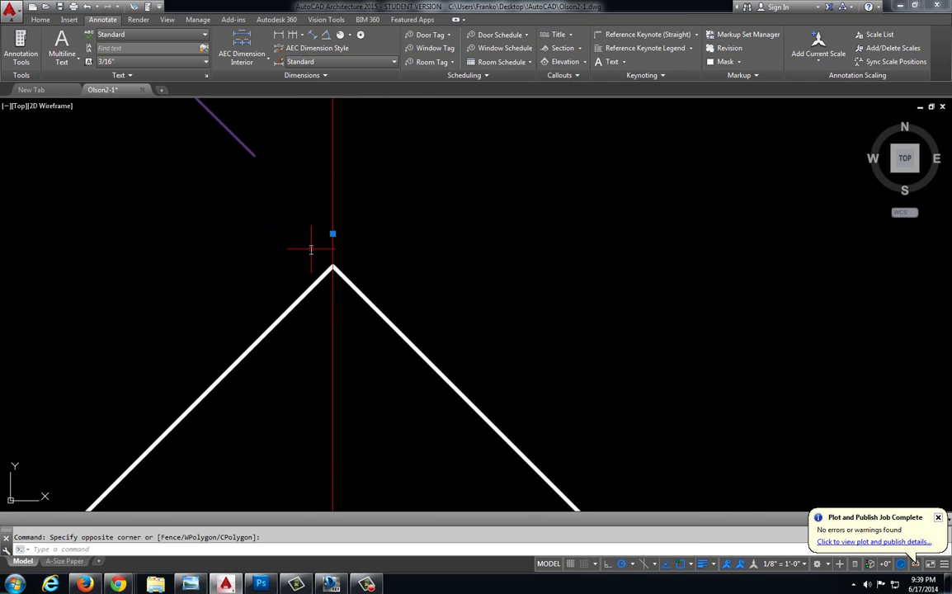
pyautogui.click(332, 234)
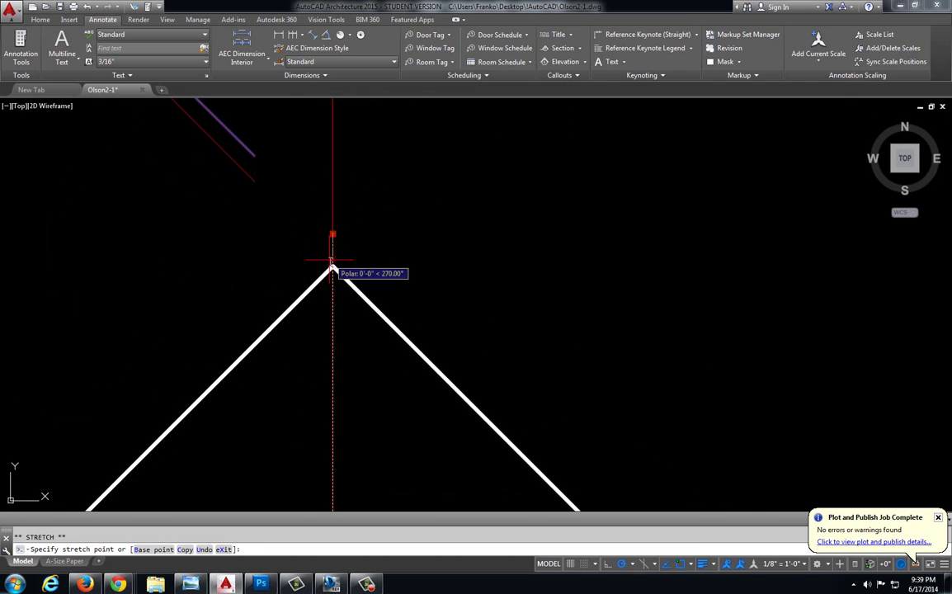
pyautogui.scroll(-2, 197, 314)
pyautogui.moveTo(181, 297); pyautogui.dragTo(387, 233, button='middle')
pyautogui.moveTo(290, 264); pyautogui.dragTo(311, 211, button='middle')
pyautogui.press('Escape')
pyautogui.moveTo(301, 264); pyautogui.dragTo(324, 230, button='middle')
pyautogui.hotkey('ctrl', 'z')
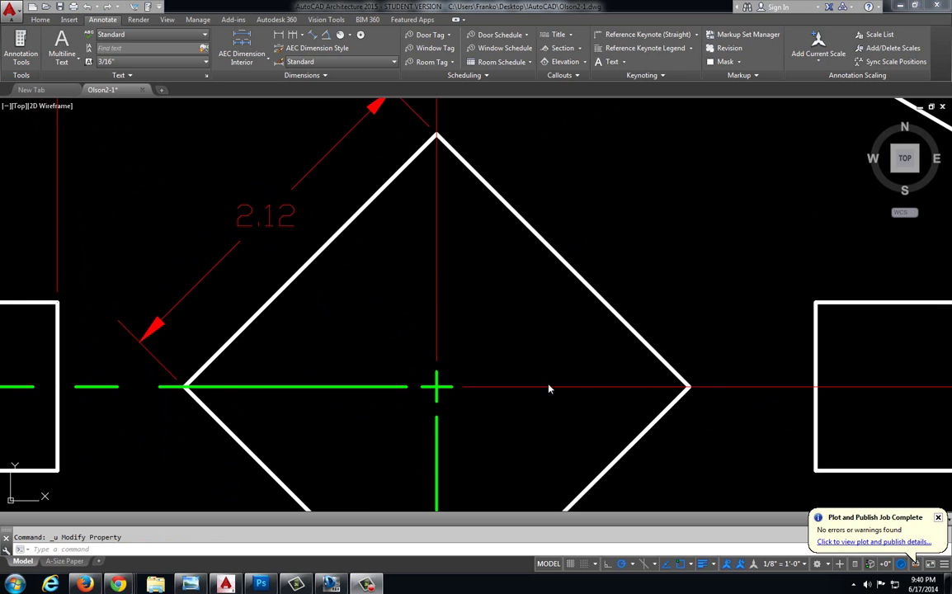
# Examine the text of the diamond's side dimension in the Design Review reference, and return to the AutoCAD drawing.
pyautogui.click(320, 585)
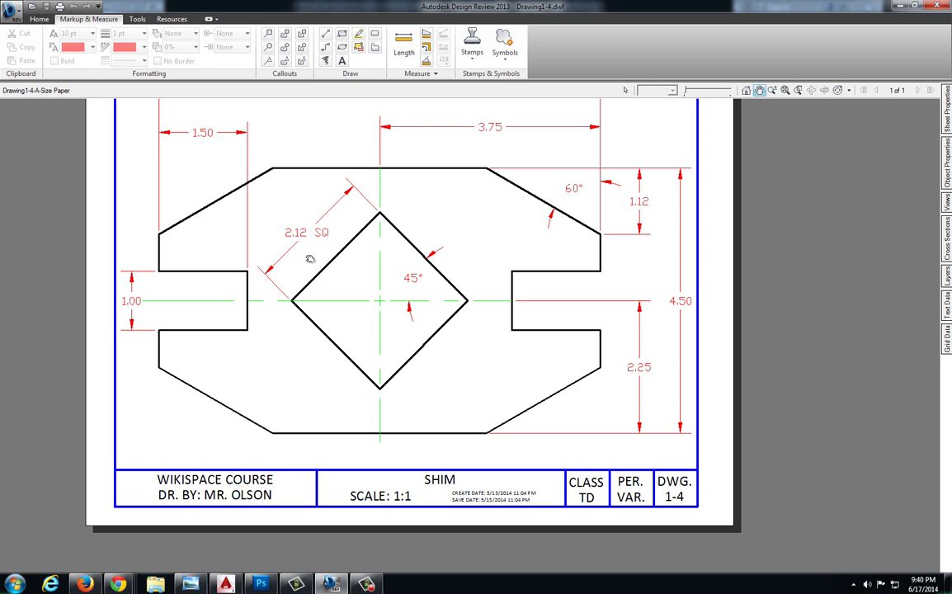
pyautogui.scroll(4, 287, 223)
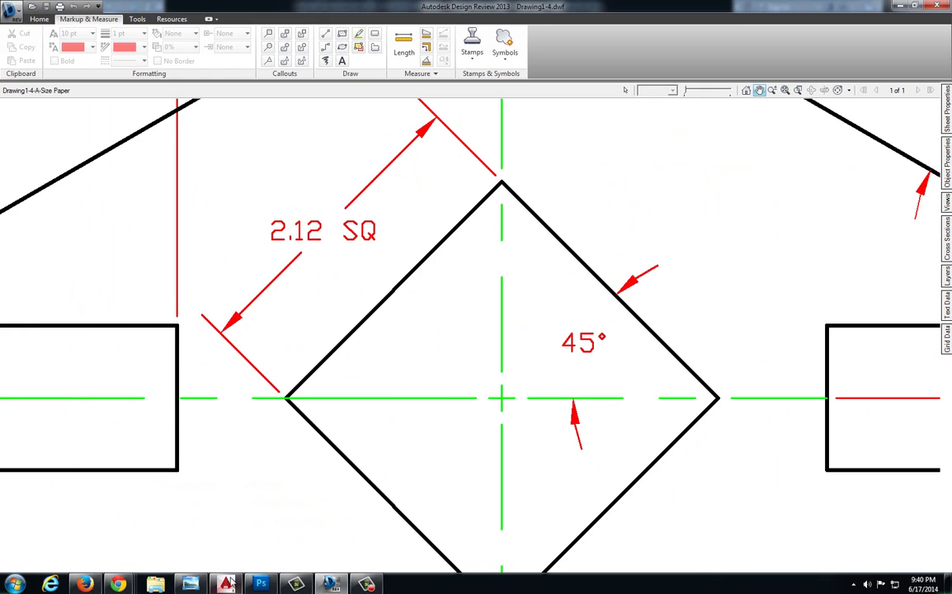
pyautogui.click(228, 584)
# Override the text of the diamond's side dimension with 2.12 SQ, and move the dimension slightly farther out from the diamond.
pyautogui.moveTo(293, 215); pyautogui.dragTo(335, 247, button='middle')
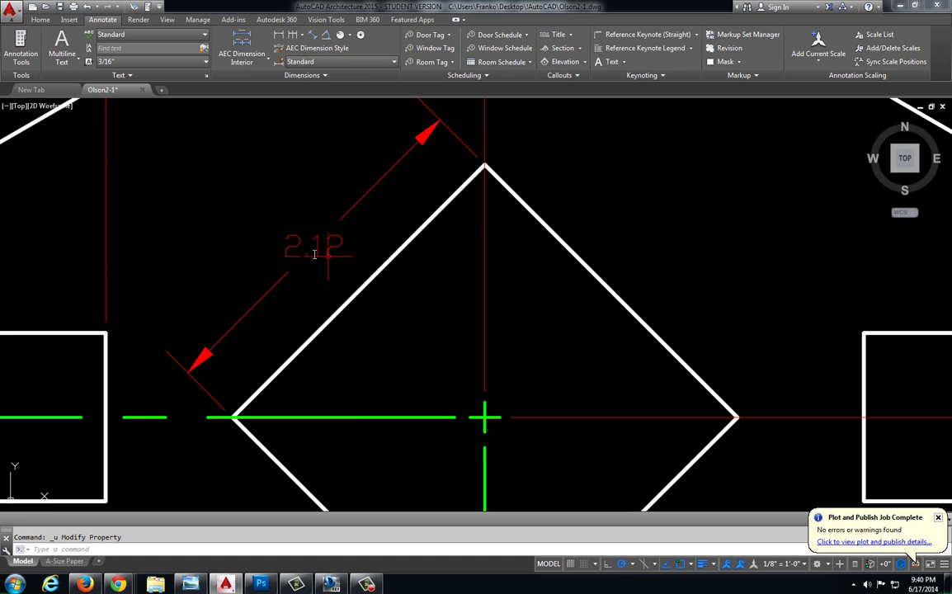
pyautogui.moveTo(328, 251); pyautogui.dragTo(356, 256, button='middle')
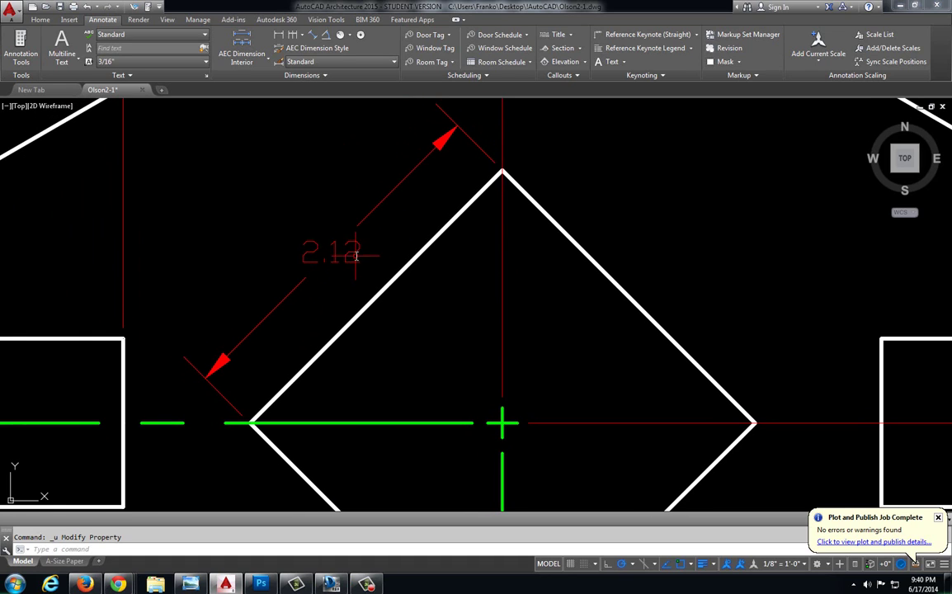
pyautogui.doubleClick(354, 253)
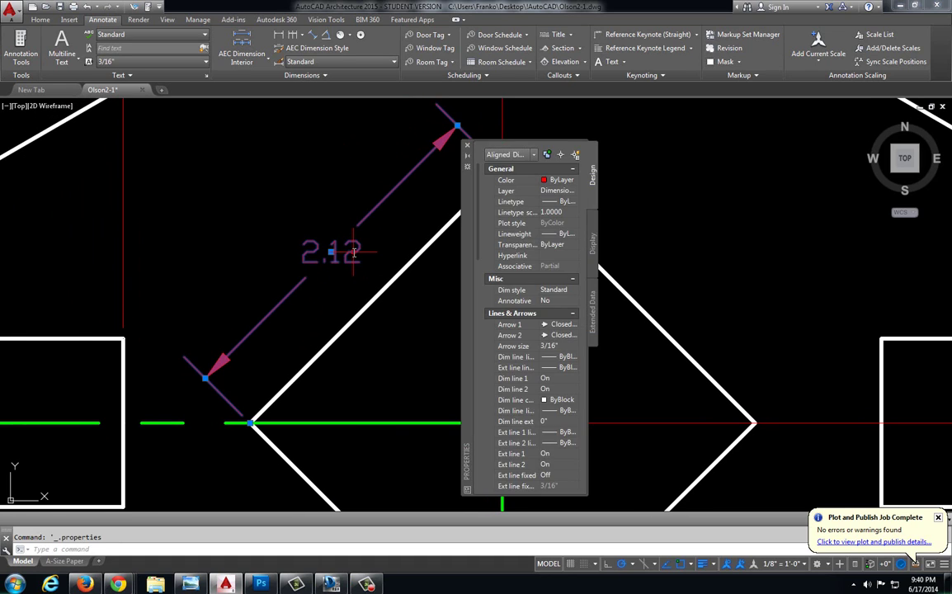
pyautogui.moveTo(470, 243)
pyautogui.mouseDown()
pyautogui.moveTo(411, 231)
pyautogui.moveTo(141, 223)
pyautogui.moveTo(122, 213)
pyautogui.moveTo(130, 195)
pyautogui.moveTo(131, 229)
pyautogui.mouseUp()
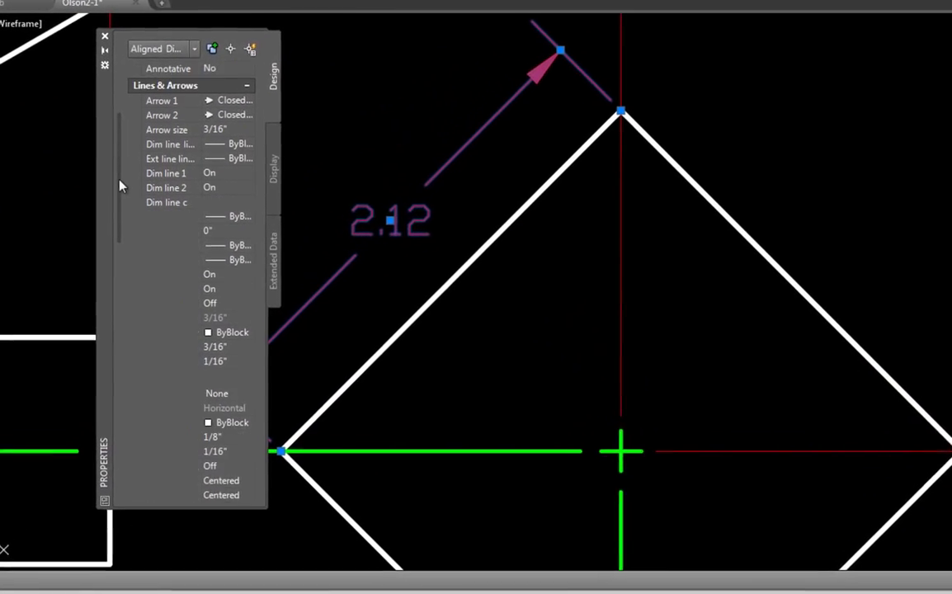
pyautogui.moveTo(119, 187); pyautogui.dragTo(121, 259)
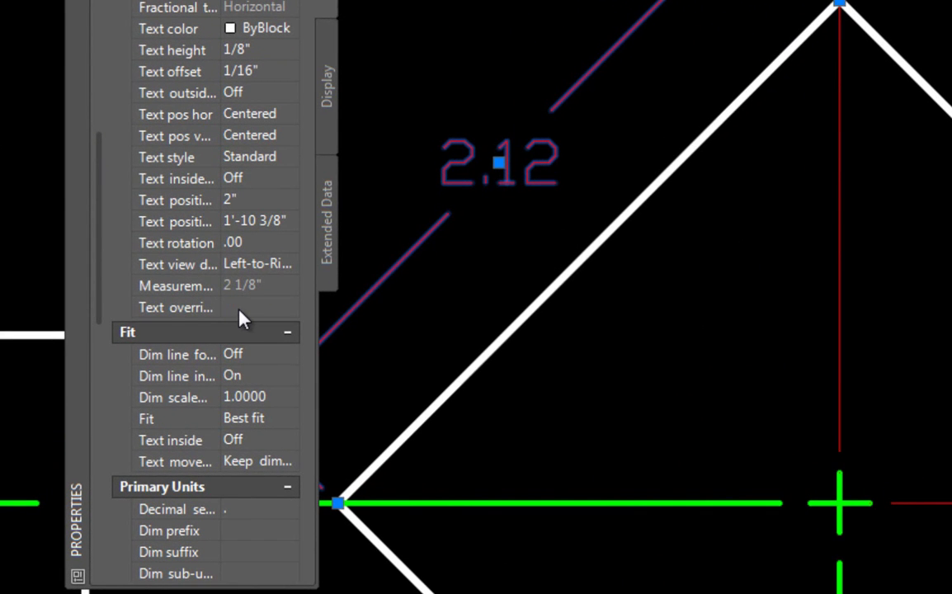
pyautogui.click(234, 309)
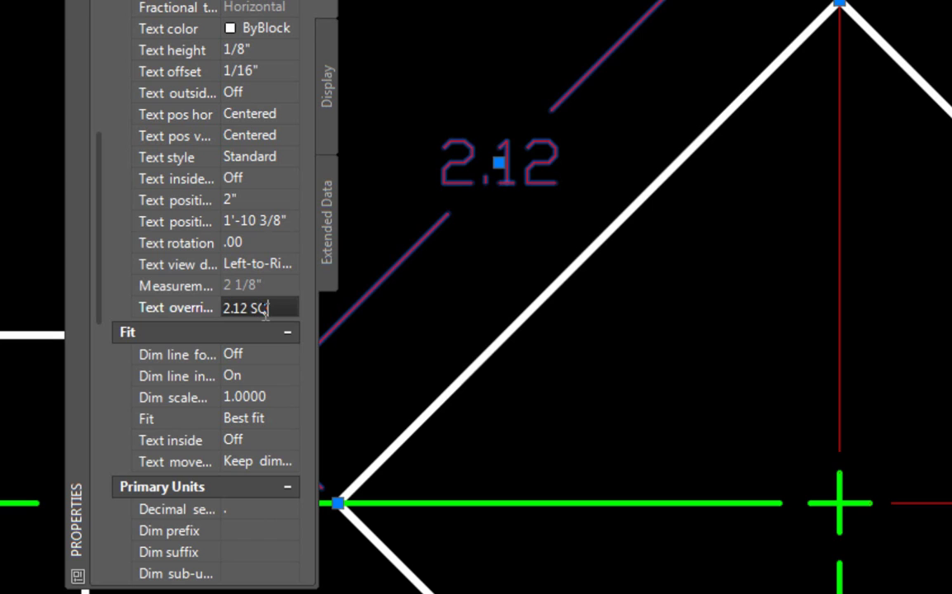
pyautogui.press('Return')
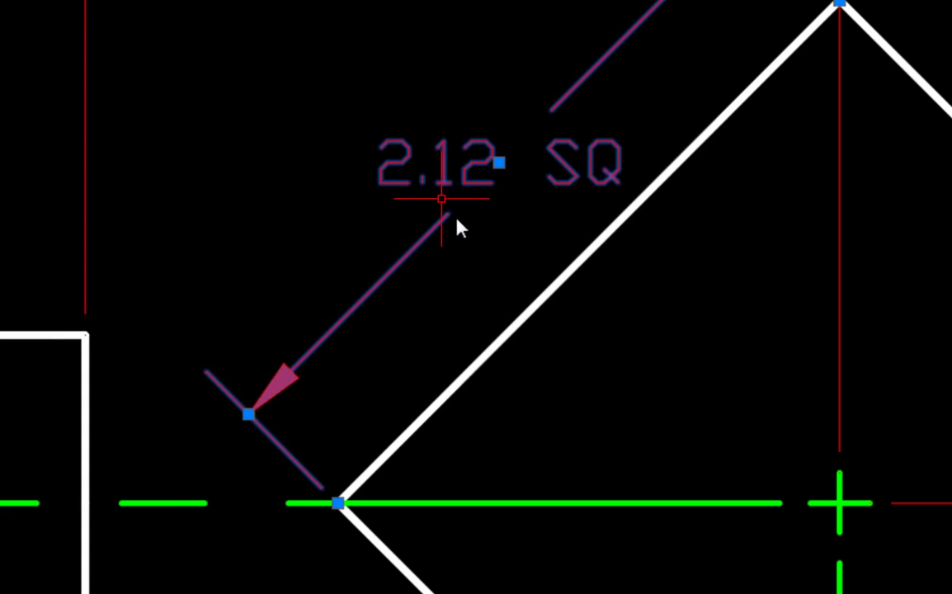
pyautogui.click(498, 162)
pyautogui.click(478, 142)
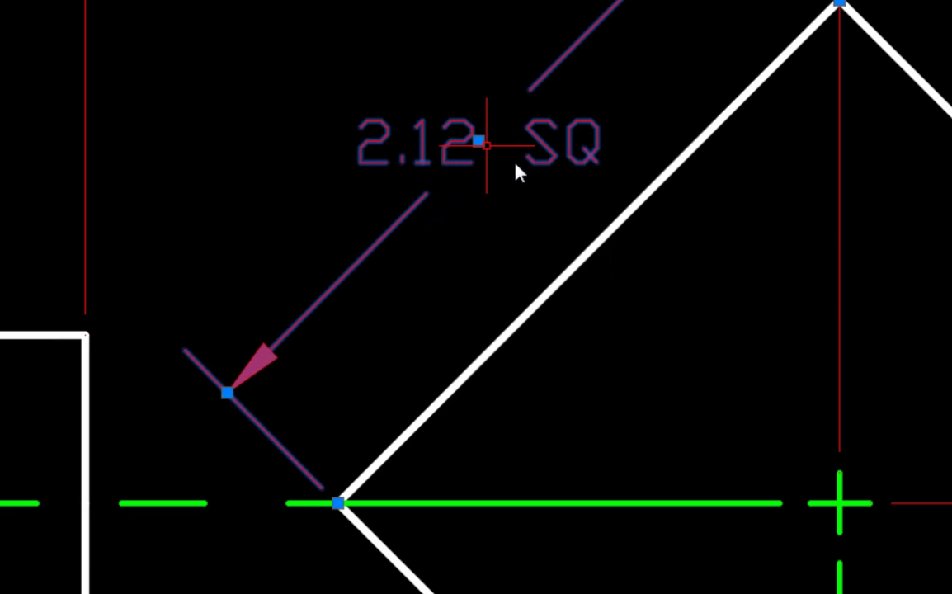
pyautogui.press('Escape')
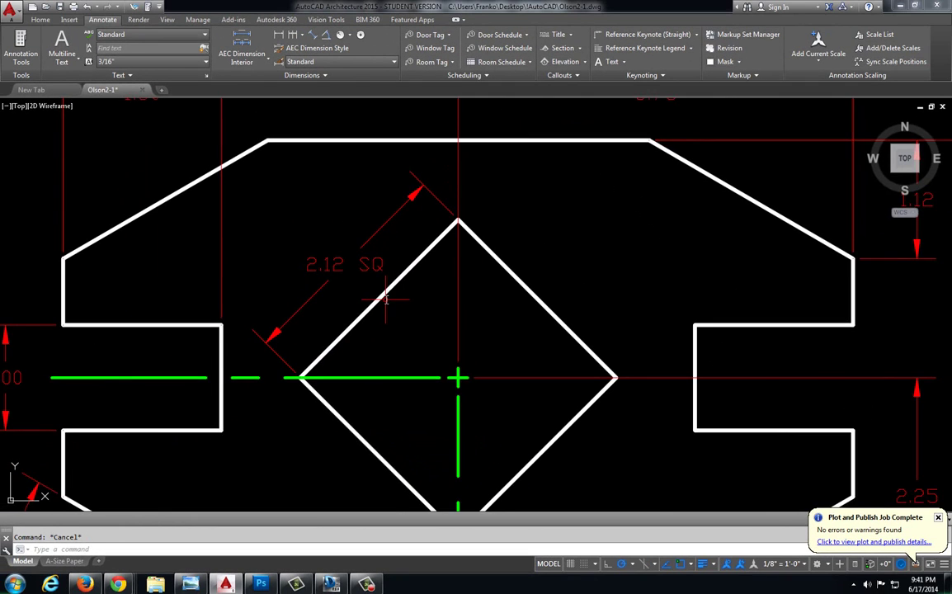
# Review the dimensioned shim, and examine how the diamond's angle is dimensioned in the Design Review reference.
pyautogui.moveTo(403, 305); pyautogui.dragTo(366, 285, button='middle')
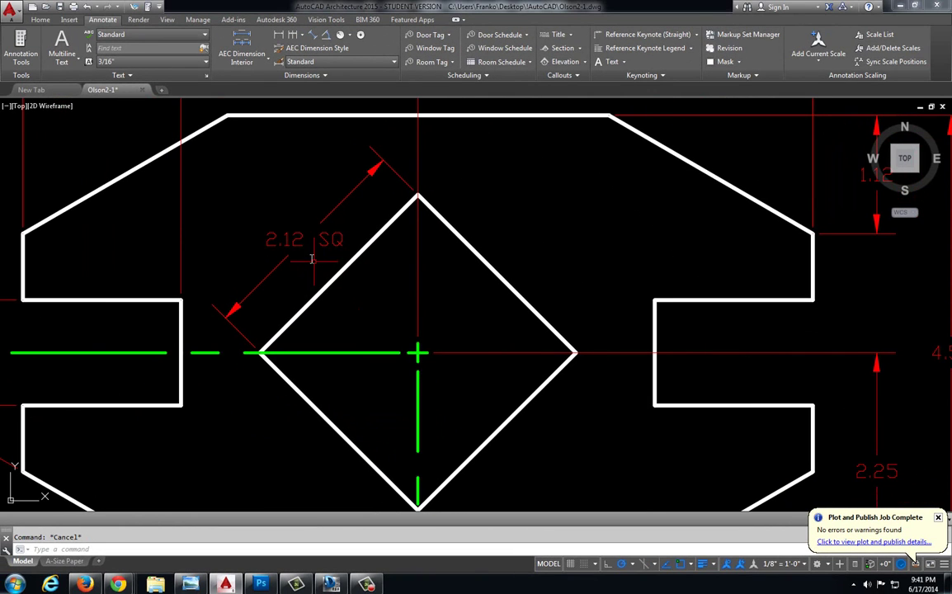
pyautogui.scroll(-2, 277, 229)
pyautogui.moveTo(244, 191); pyautogui.dragTo(237, 216, button='middle')
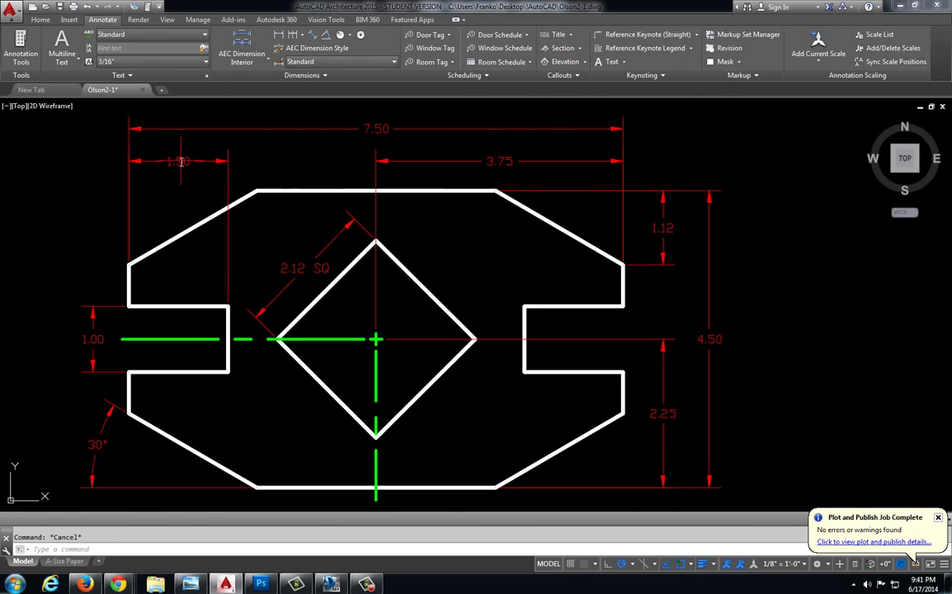
pyautogui.moveTo(207, 222)
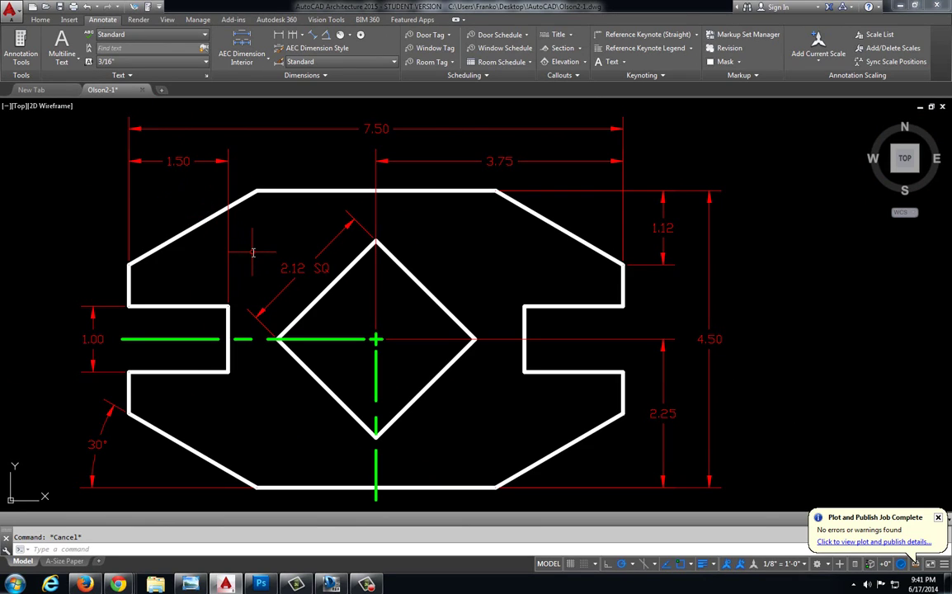
pyautogui.click(331, 584)
pyautogui.scroll(-5, 404, 397)
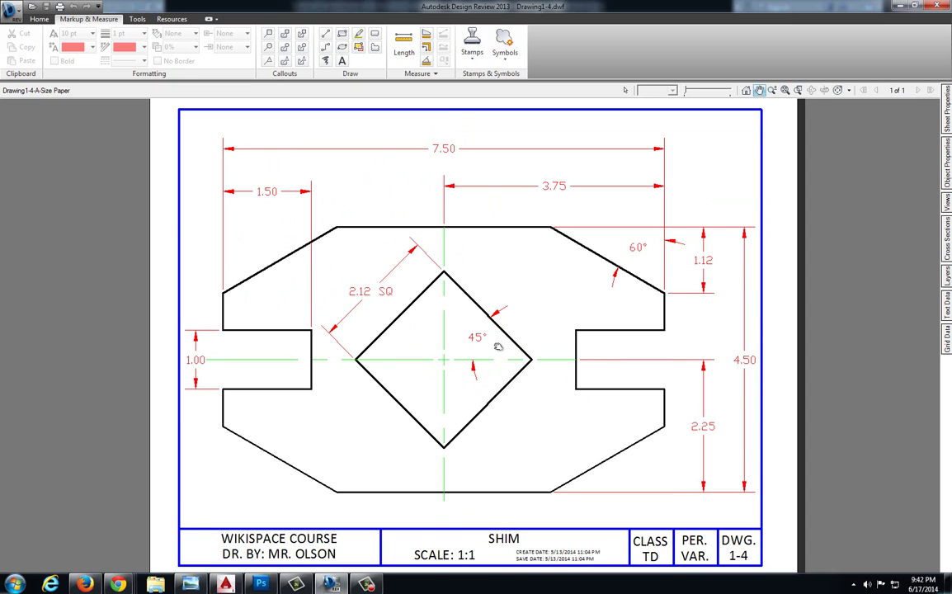
pyautogui.scroll(3, 498, 328)
pyautogui.moveTo(495, 329); pyautogui.dragTo(420, 298)
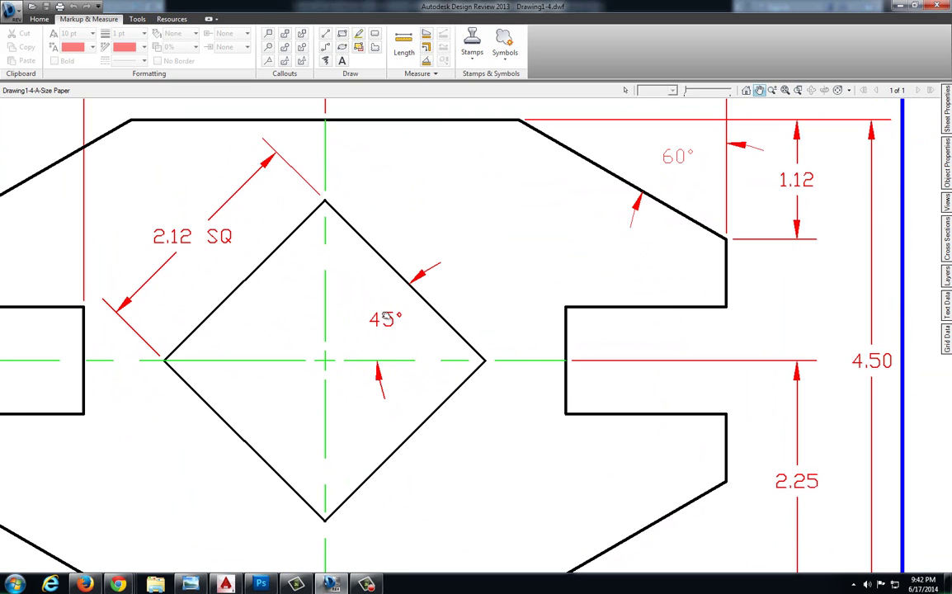
# Return to AutoCAD and dimension the angle between the diamond's lower-left side and the vertical centre line, placing it below the shim.
pyautogui.scroll(-2, 413, 315)
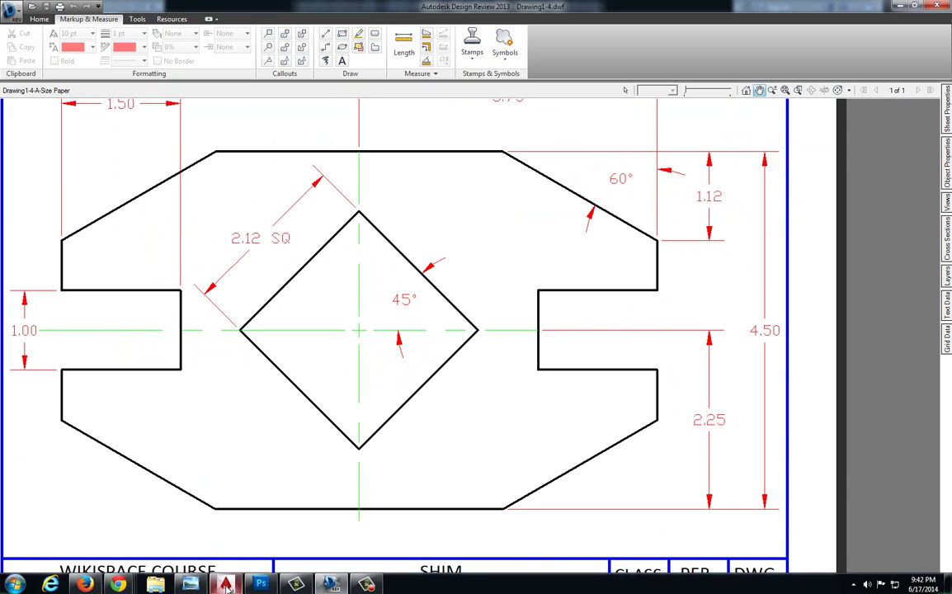
pyautogui.moveTo(227, 586)
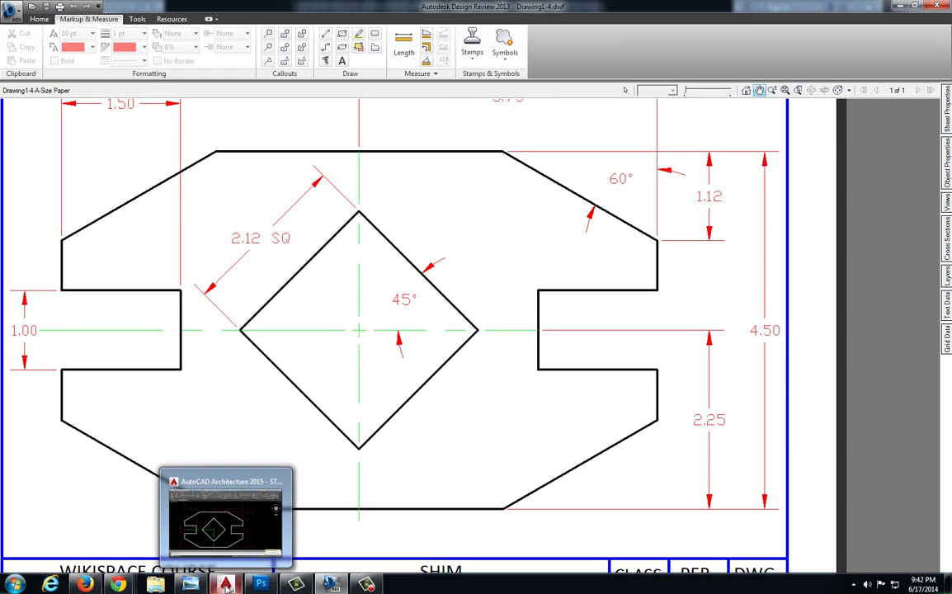
pyautogui.click(227, 586)
pyautogui.moveTo(341, 413); pyautogui.dragTo(303, 312, button='middle')
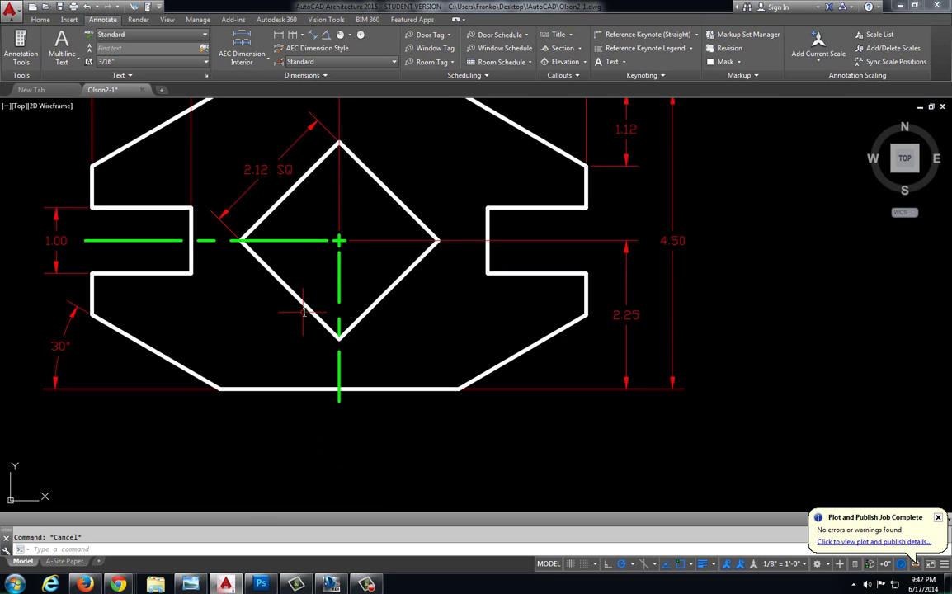
pyautogui.click(326, 36)
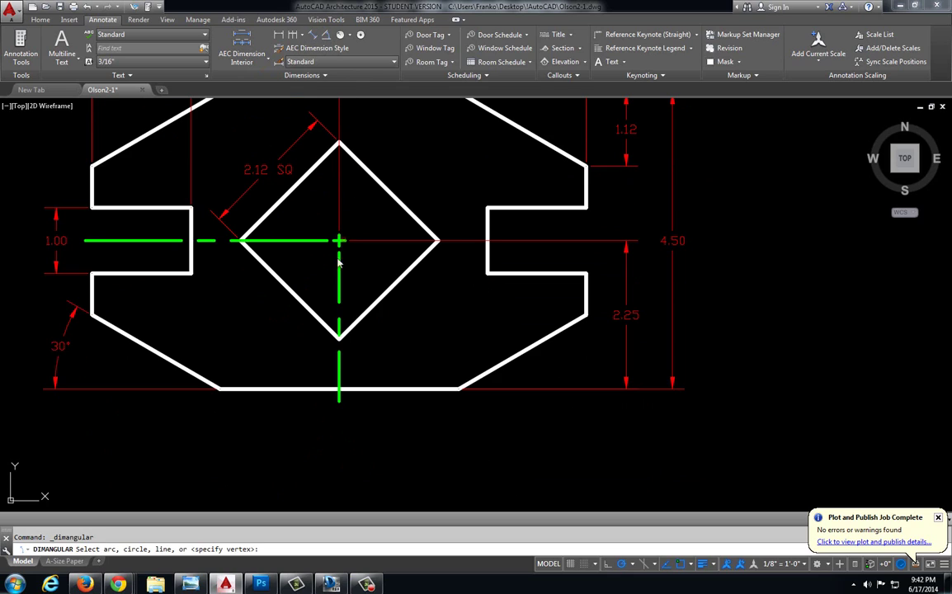
pyautogui.click(328, 332)
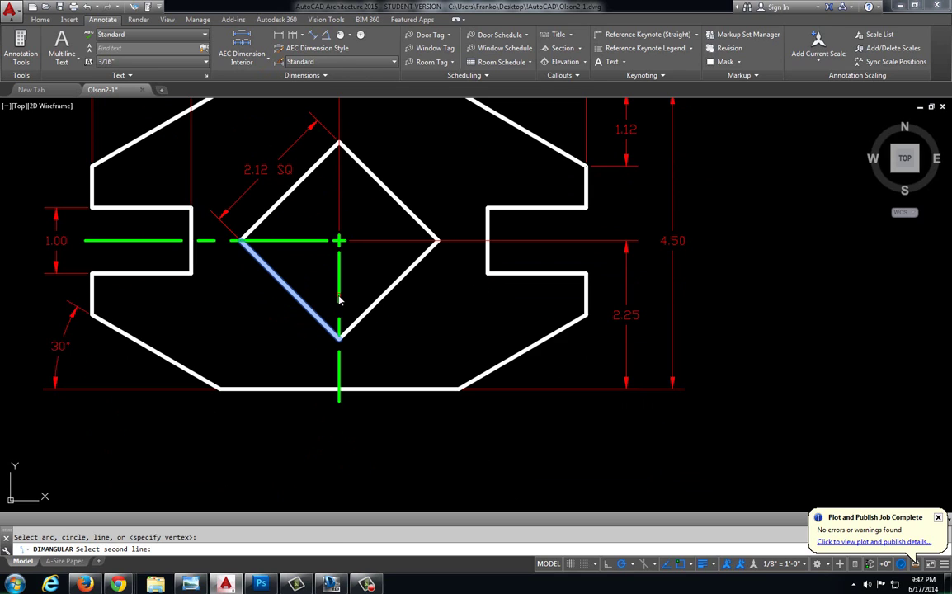
pyautogui.click(339, 301)
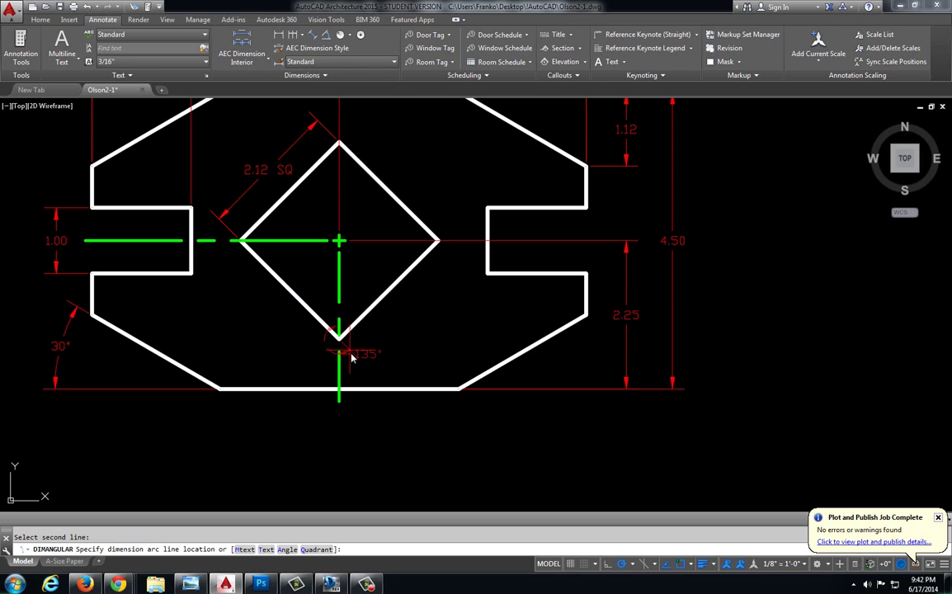
pyautogui.click(396, 441)
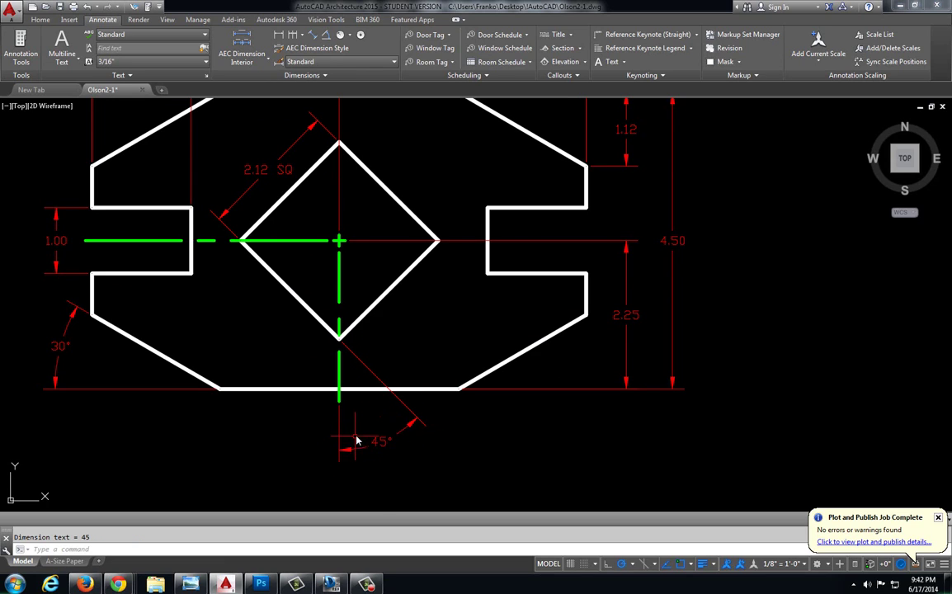
# Delete the lower half of the vertical centre line running through the diamond's bottom corner.
pyautogui.scroll(2, 359, 429)
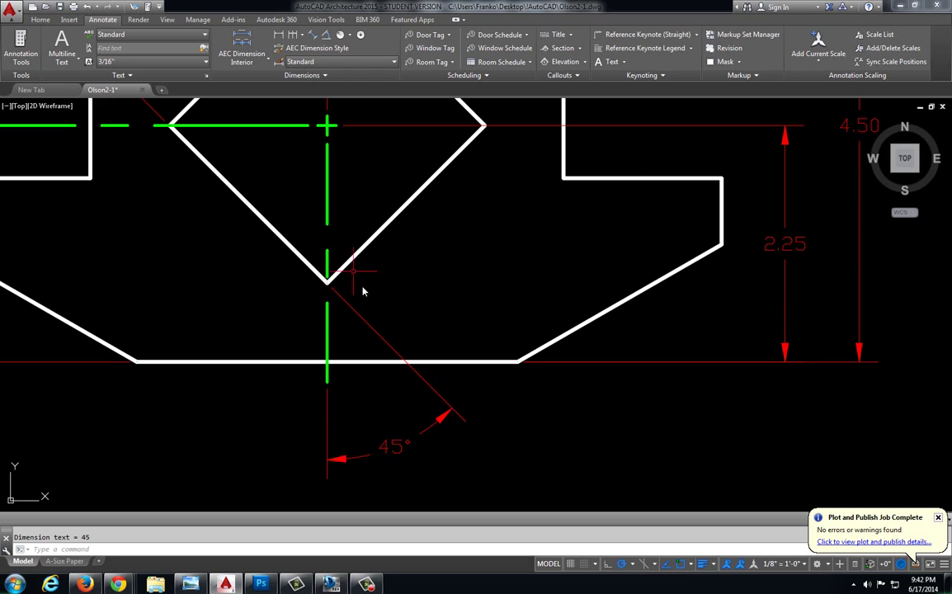
pyautogui.scroll(-3, 380, 352)
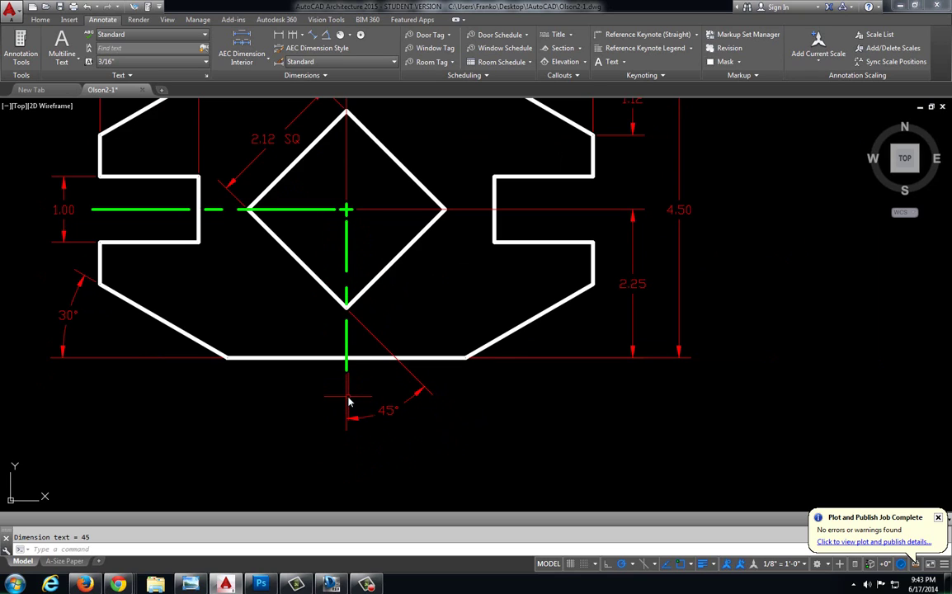
pyautogui.click(346, 340)
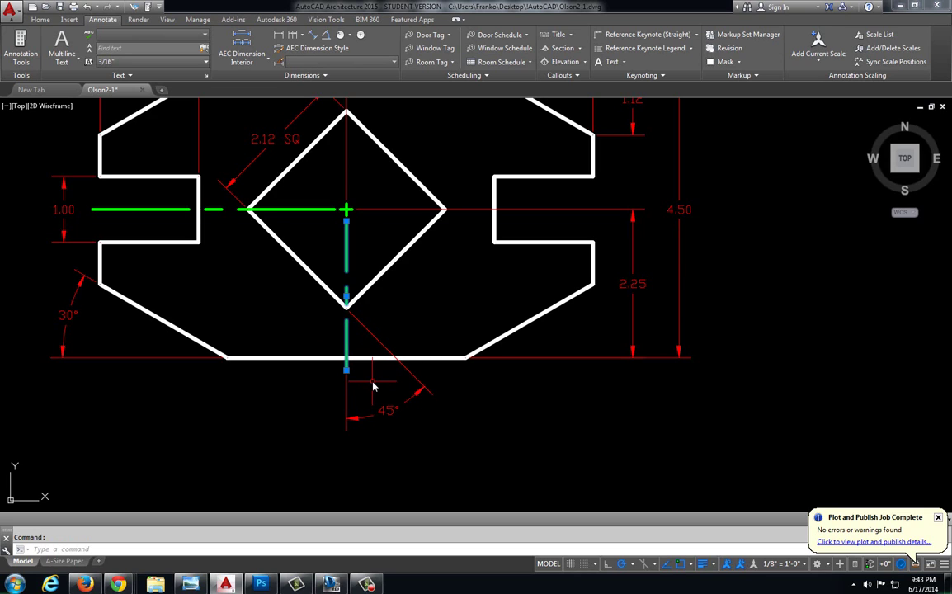
pyautogui.press('Delete')
# Stretch the diamond angle dimension's lower vertical origin up to the bottom end of the centre mark.
pyautogui.click(347, 388)
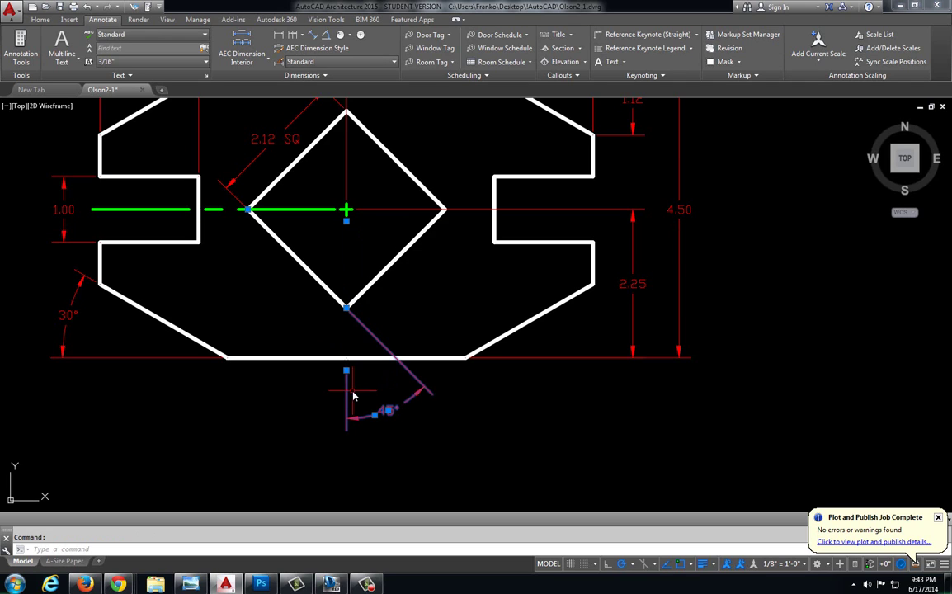
pyautogui.click(347, 371)
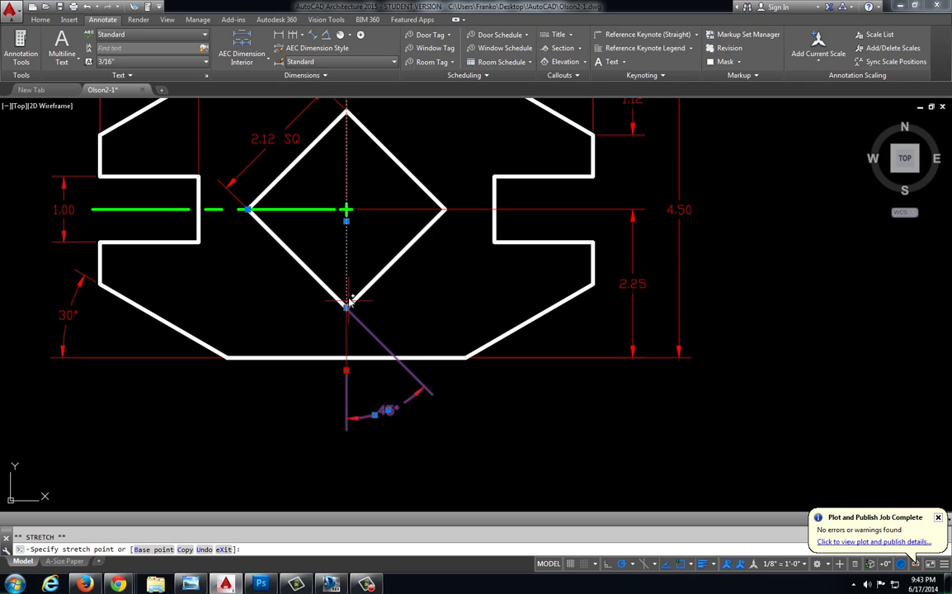
pyautogui.scroll(4, 348, 227)
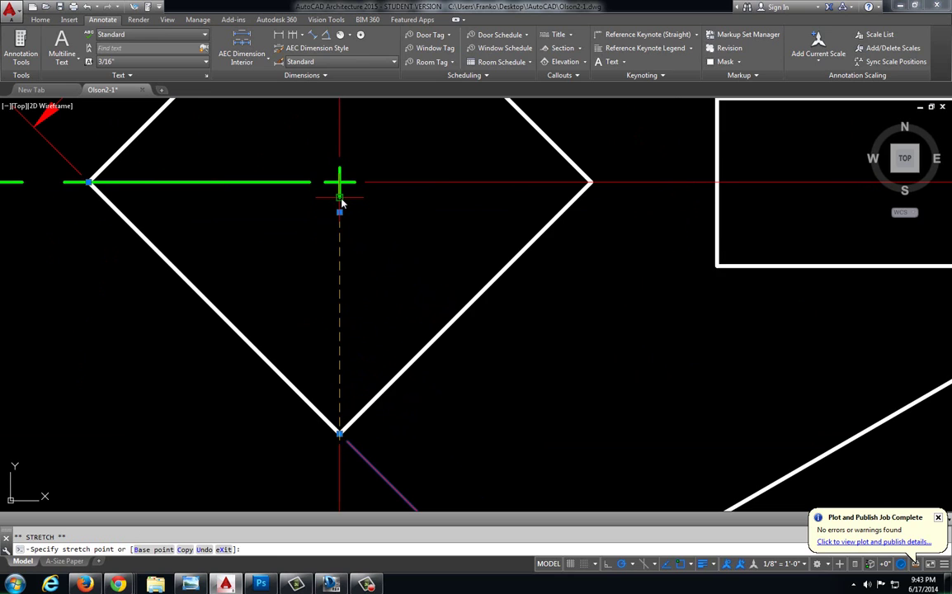
pyautogui.click(340, 197)
pyautogui.moveTo(340, 197)
pyautogui.press('Escape')
pyautogui.scroll(-4, 357, 330)
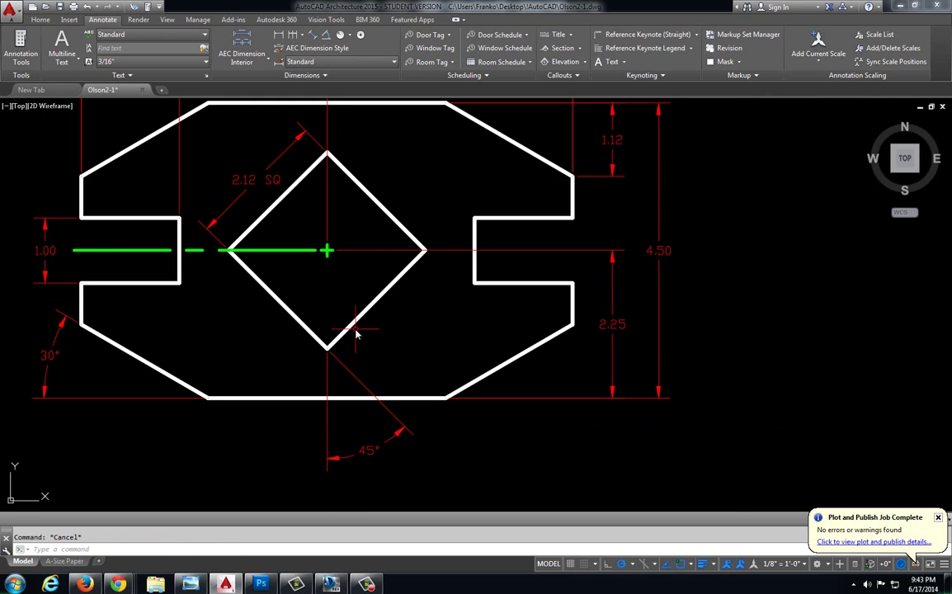
pyautogui.moveTo(381, 360); pyautogui.dragTo(374, 345, button='middle')
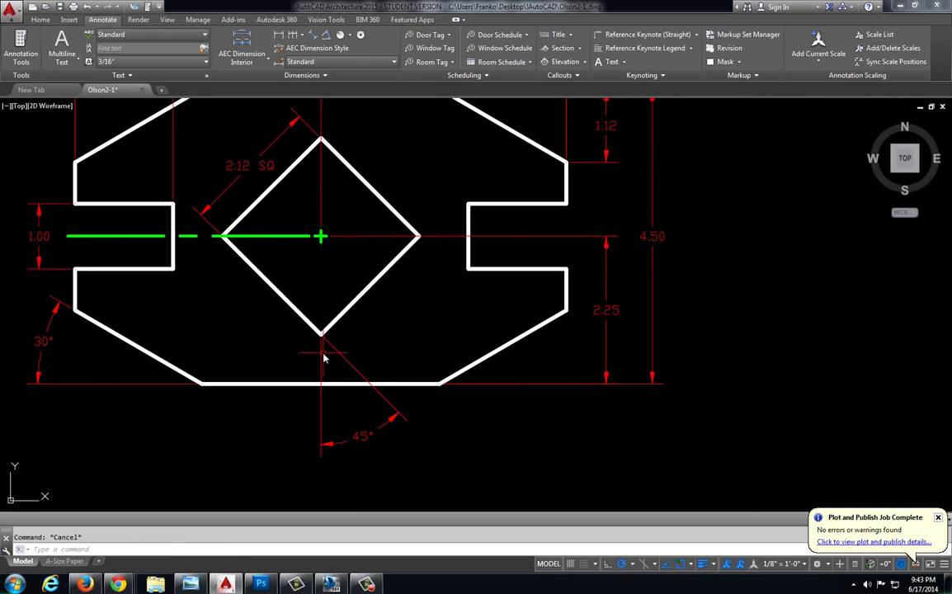
pyautogui.scroll(4, 319, 338)
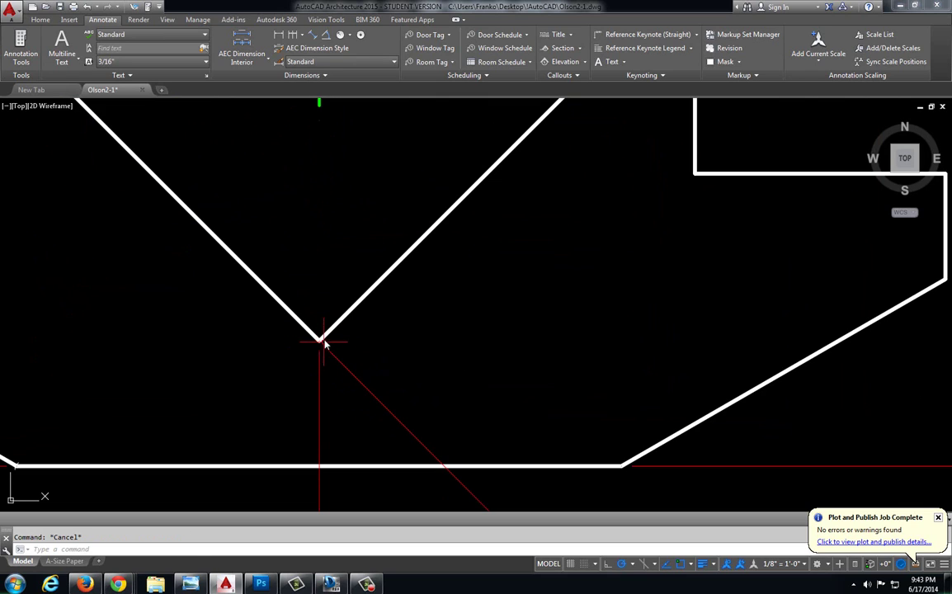
pyautogui.click(335, 344)
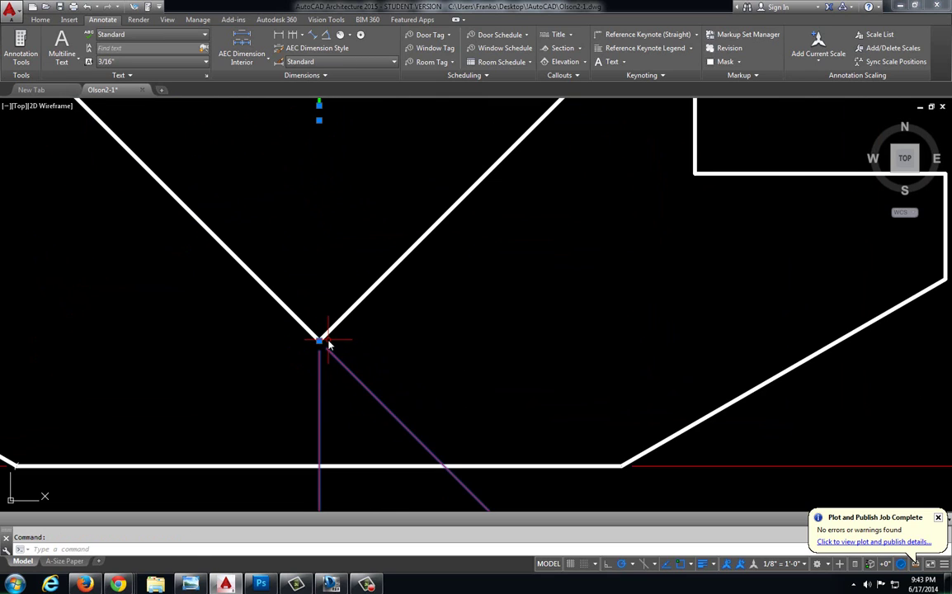
pyautogui.scroll(-2, 327, 344)
pyautogui.click(323, 202)
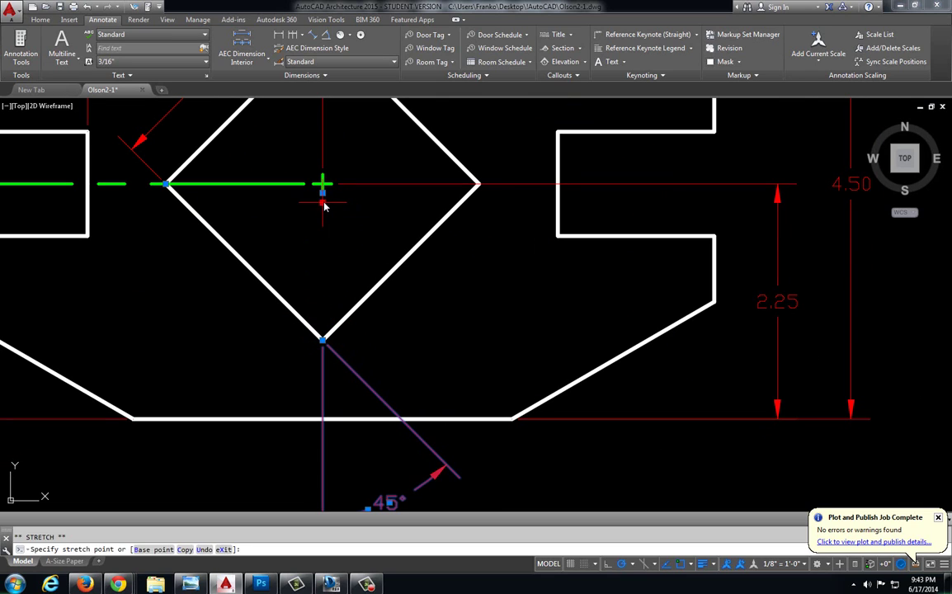
pyautogui.press('Escape')
pyautogui.press('Escape')
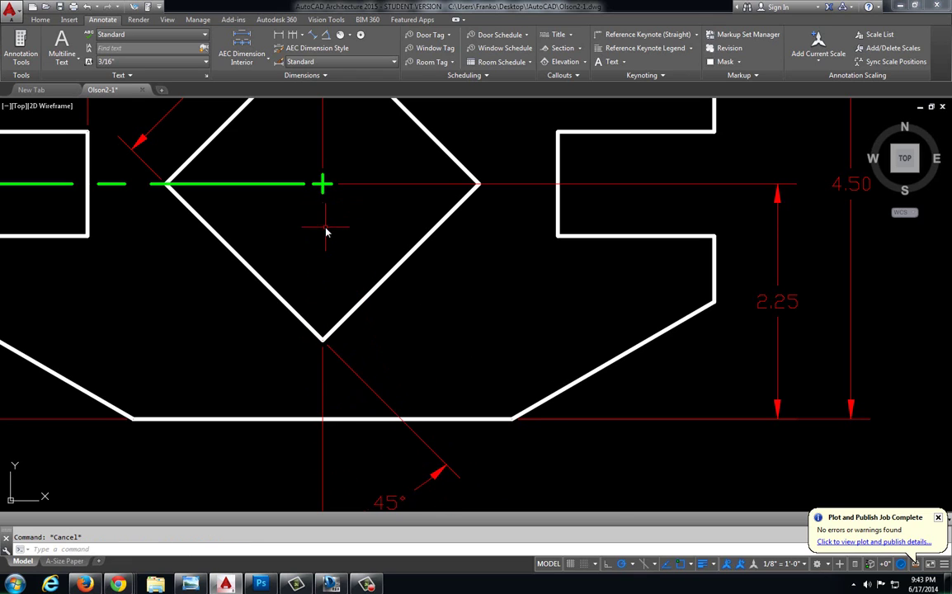
pyautogui.scroll(-2, 326, 232)
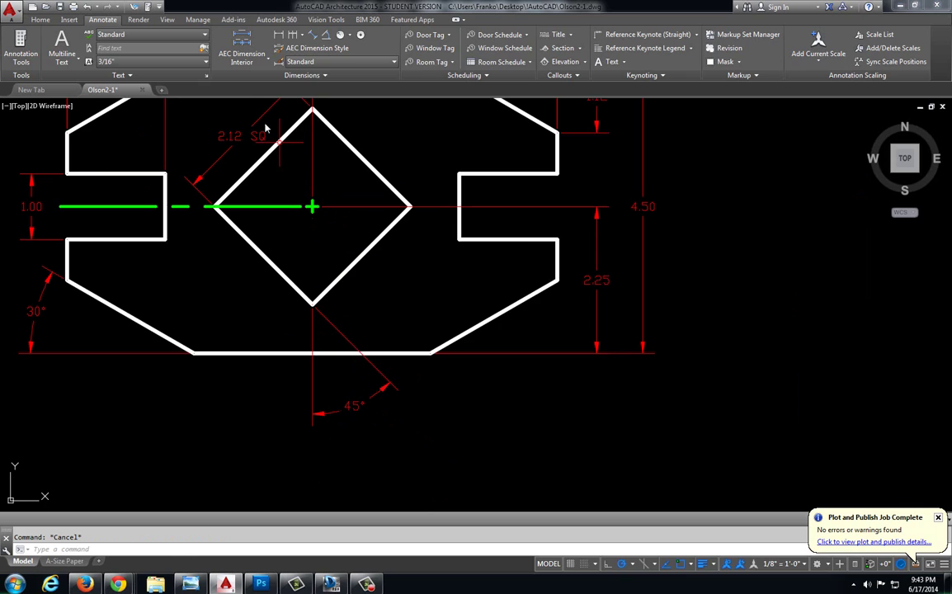
pyautogui.click(47, 20)
pyautogui.click(247, 45)
pyautogui.scroll(3, 317, 219)
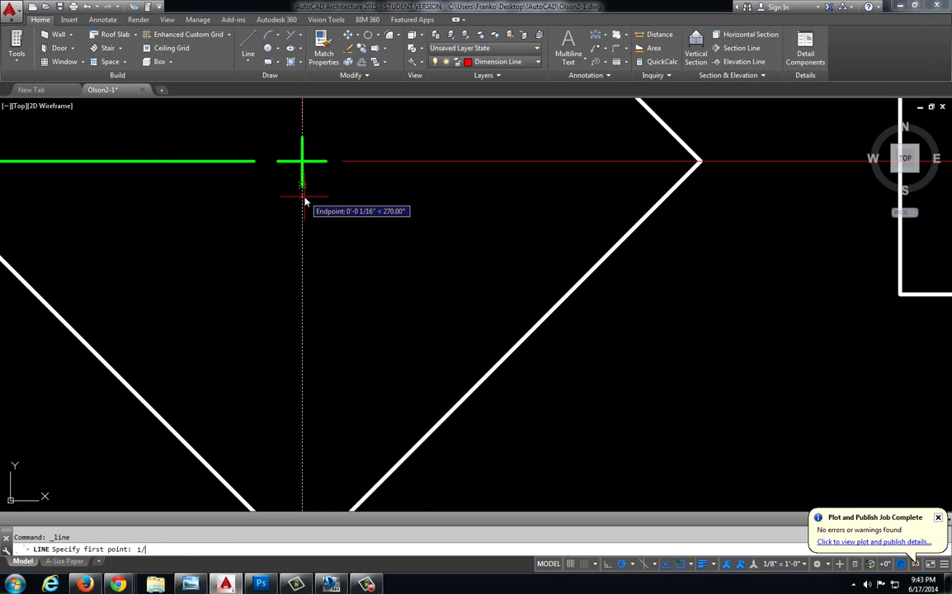
pyautogui.write('1/16')
pyautogui.press('Return')
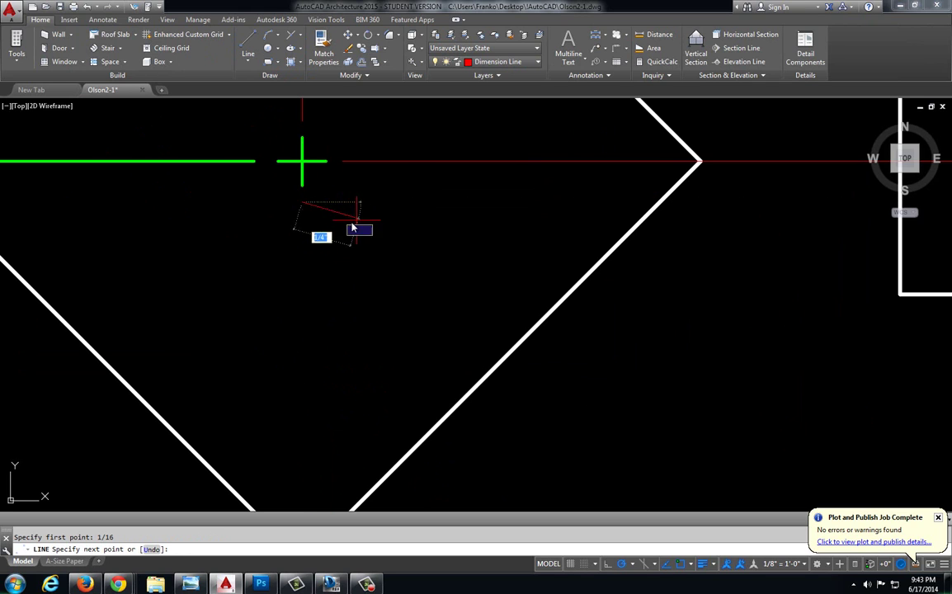
pyautogui.scroll(-4, 320, 328)
pyautogui.moveTo(315, 318); pyautogui.dragTo(315, 225, button='middle')
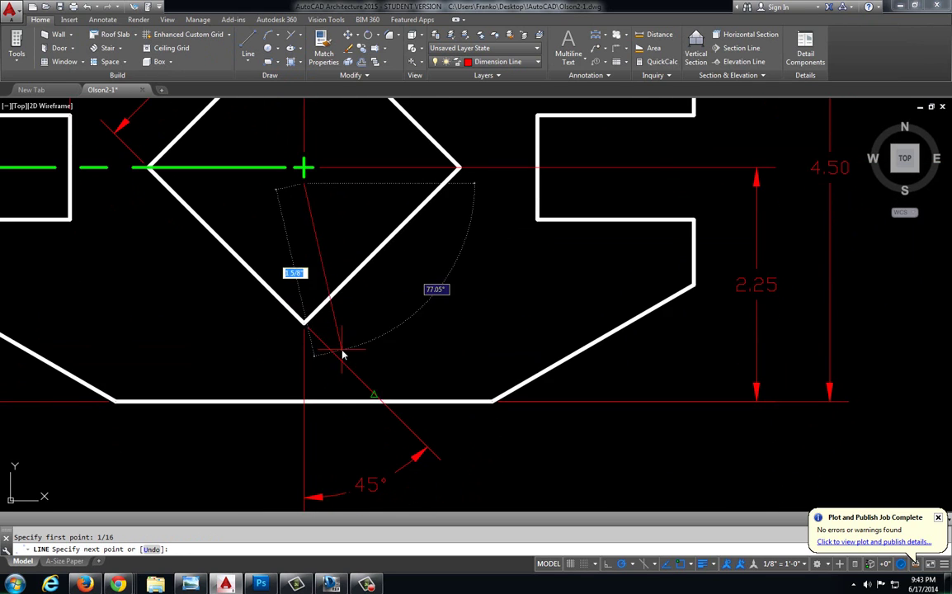
pyautogui.scroll(4, 305, 348)
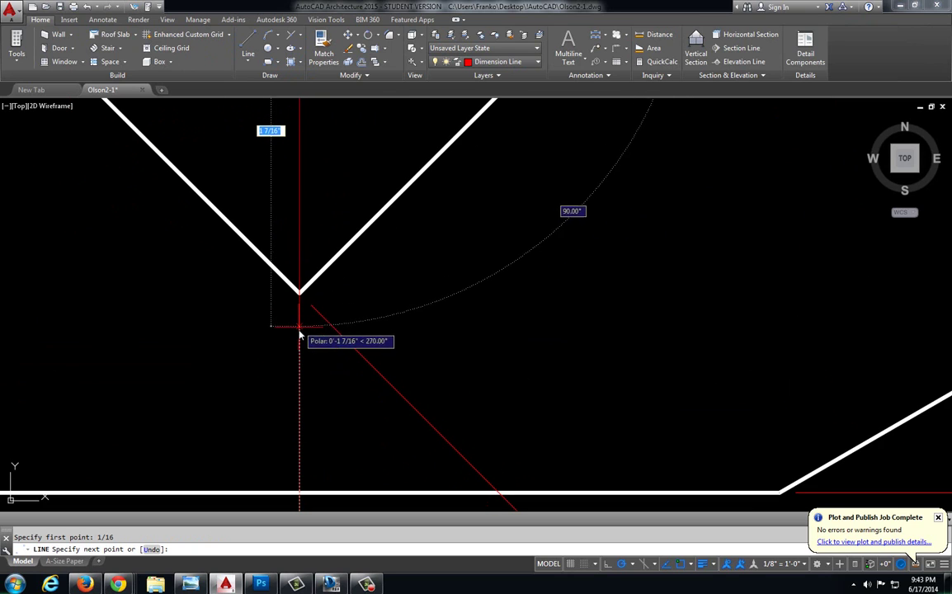
pyautogui.press('Escape')
pyautogui.scroll(-4, 464, 325)
# Review the whole dimensioned shim, and compare its dimensions with the Drawing1-4 reference in Design Review.
pyautogui.scroll(-1, 446, 318)
pyautogui.moveTo(446, 318); pyautogui.dragTo(410, 305, button='middle')
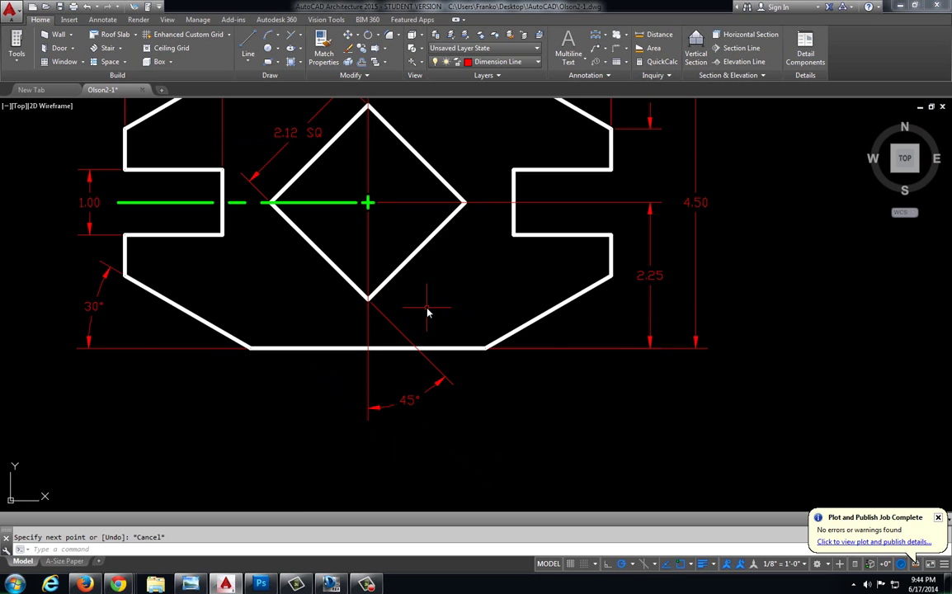
pyautogui.scroll(-2, 410, 246)
pyautogui.moveTo(398, 262); pyautogui.dragTo(391, 326, button='middle')
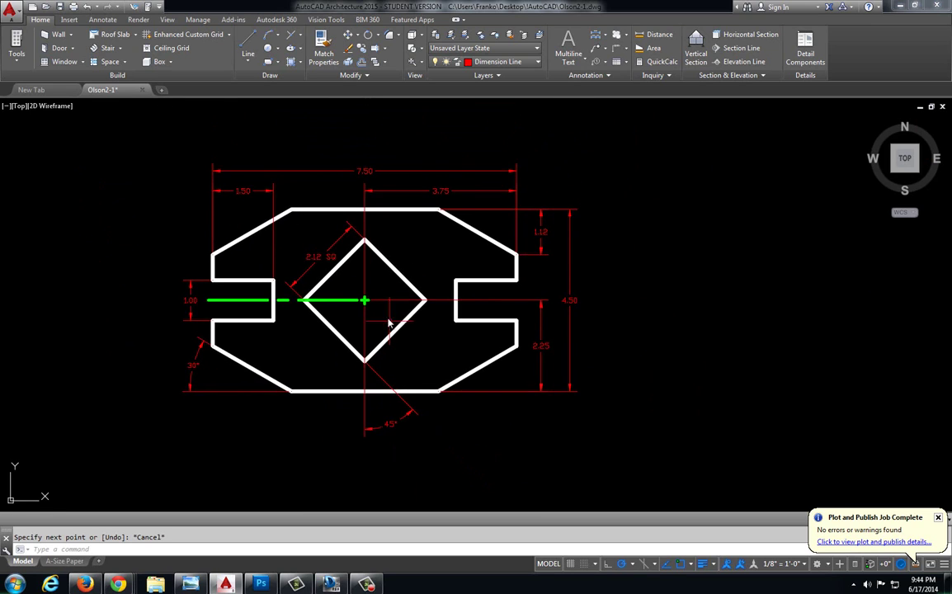
pyautogui.scroll(2, 390, 326)
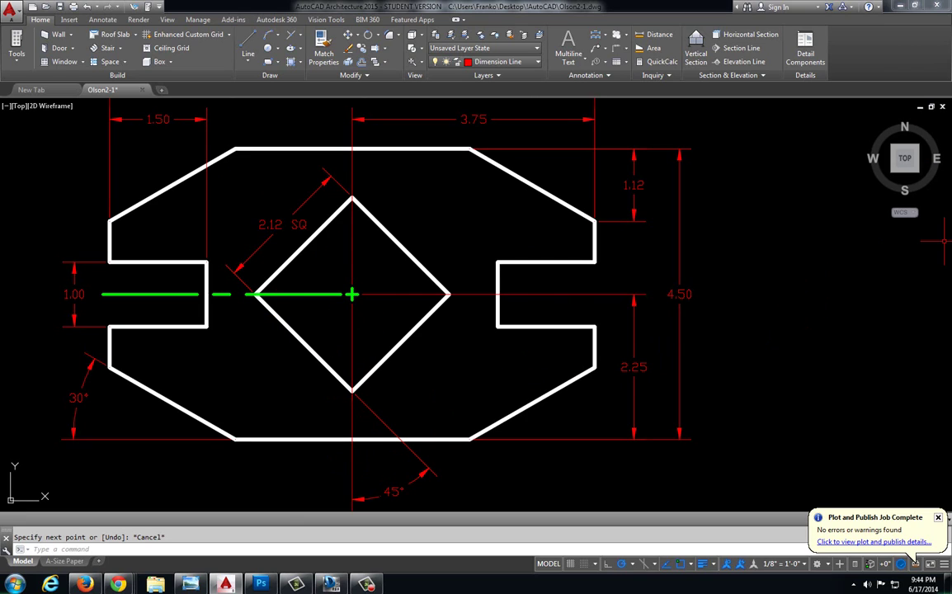
pyautogui.scroll(-2, 547, 355)
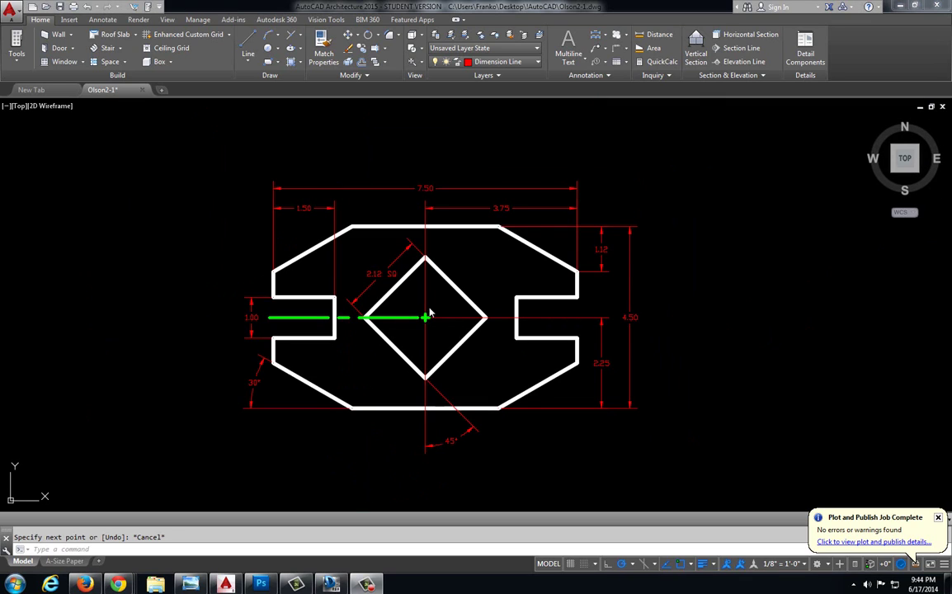
pyautogui.moveTo(425, 313); pyautogui.dragTo(411, 306, button='middle')
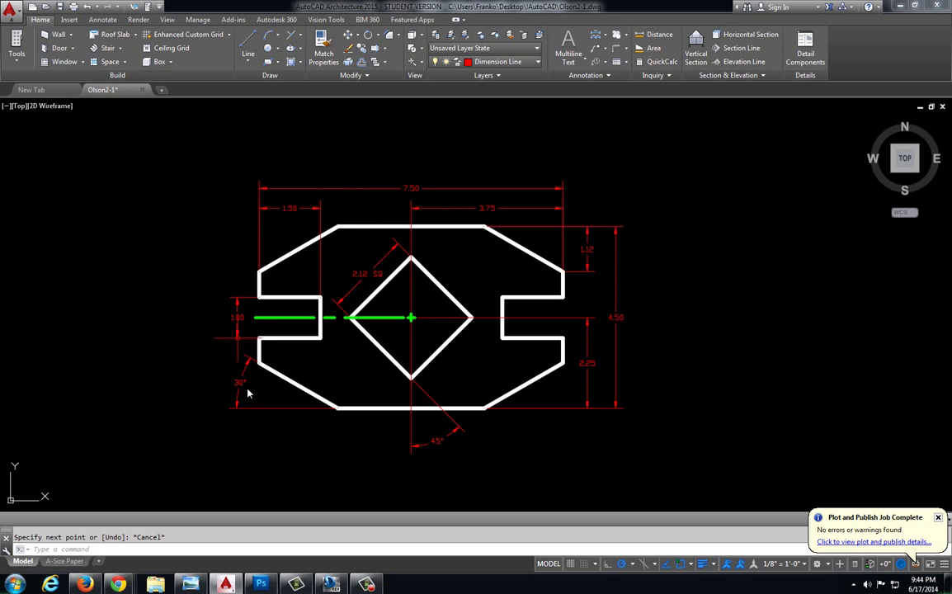
pyautogui.click(332, 585)
pyautogui.scroll(-3, 431, 389)
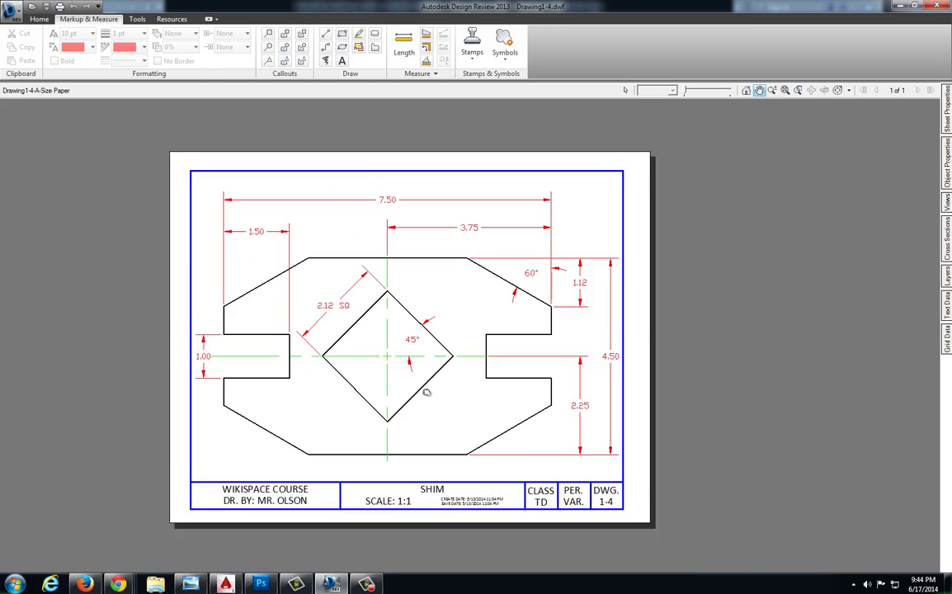
pyautogui.scroll(4, 453, 379)
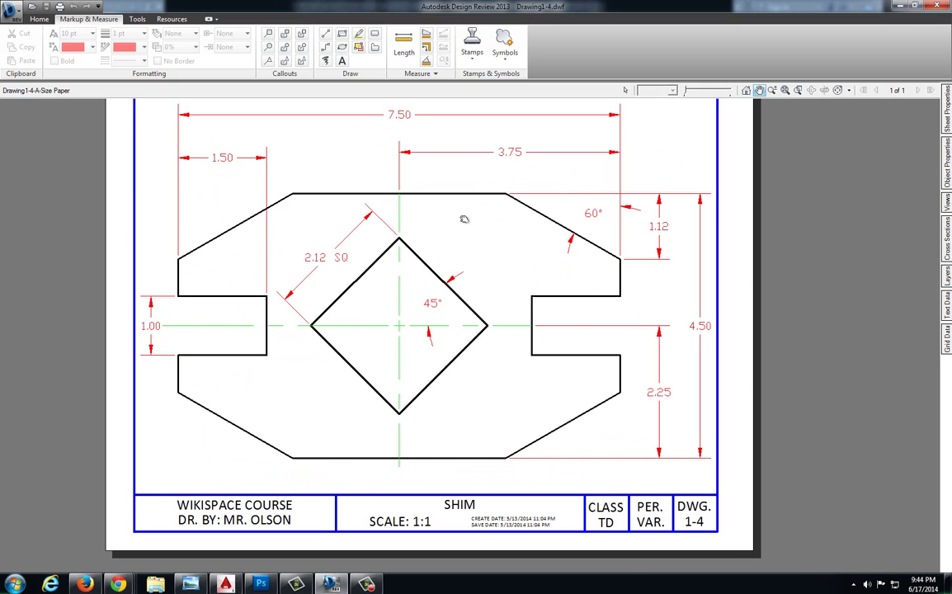
# Return to AutoCAD, and reposition the shim inside the A-Size Paper layout's viewport so all dimensions fit within the border.
pyautogui.click(226, 585)
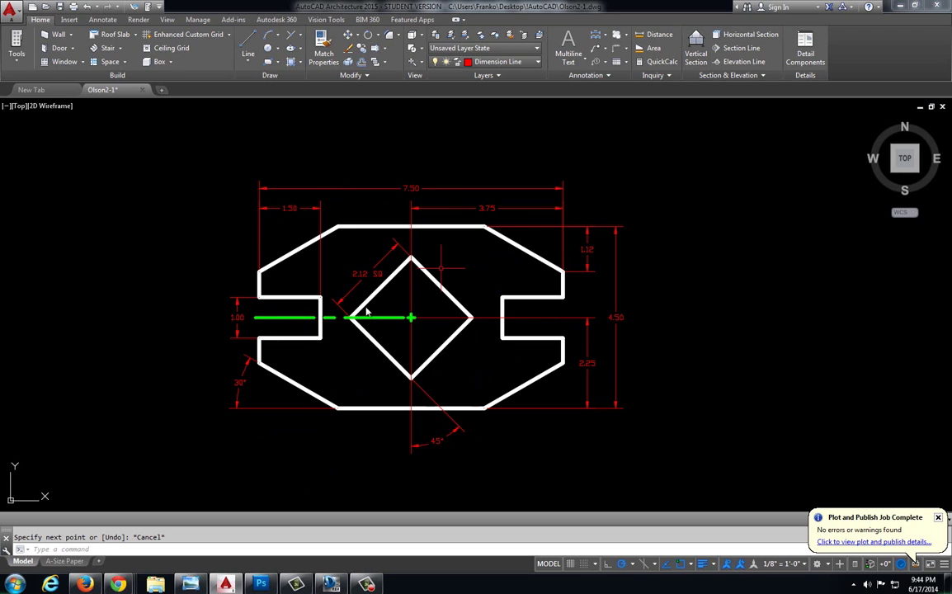
pyautogui.click(64, 562)
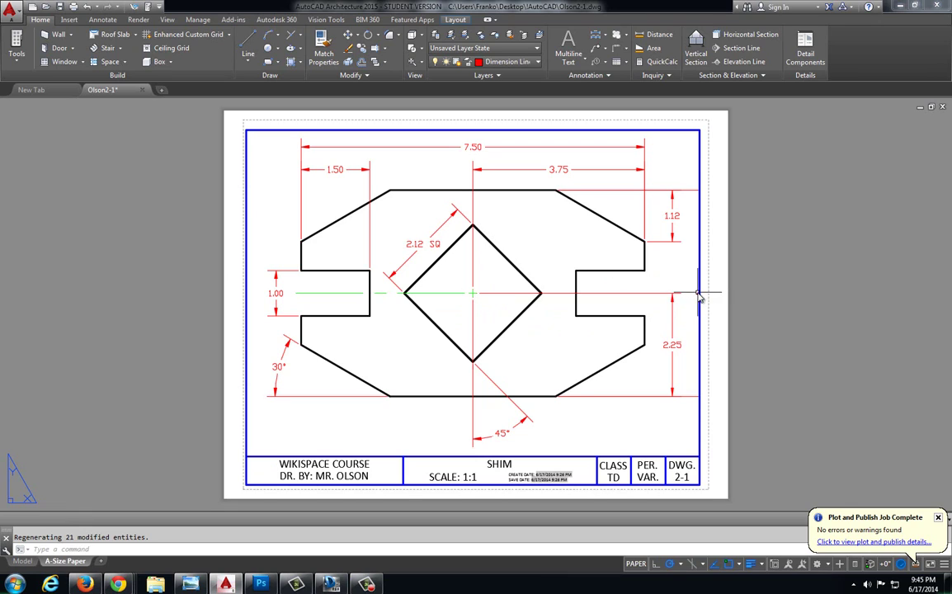
pyautogui.doubleClick(543, 323)
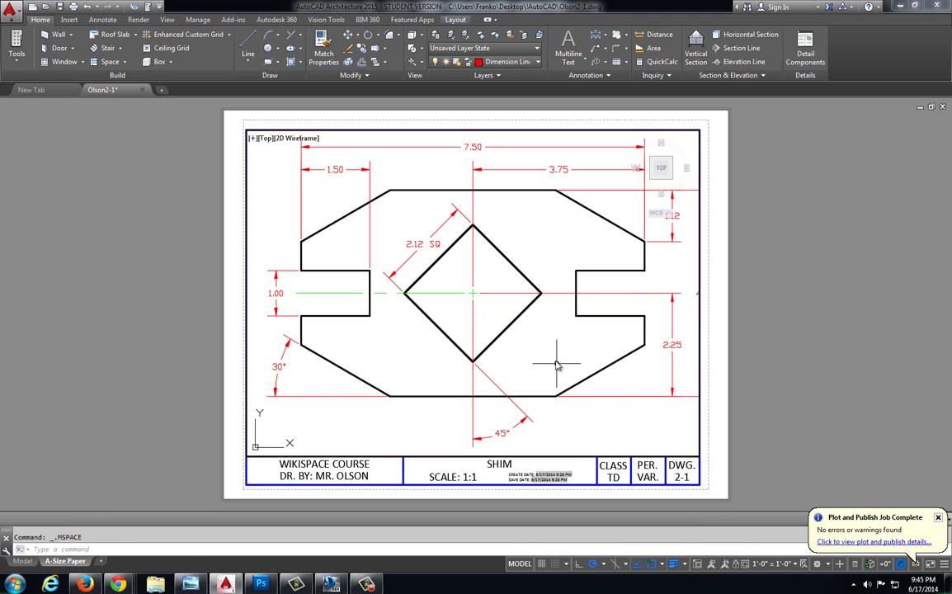
pyautogui.moveTo(565, 334); pyautogui.dragTo(550, 340, button='middle')
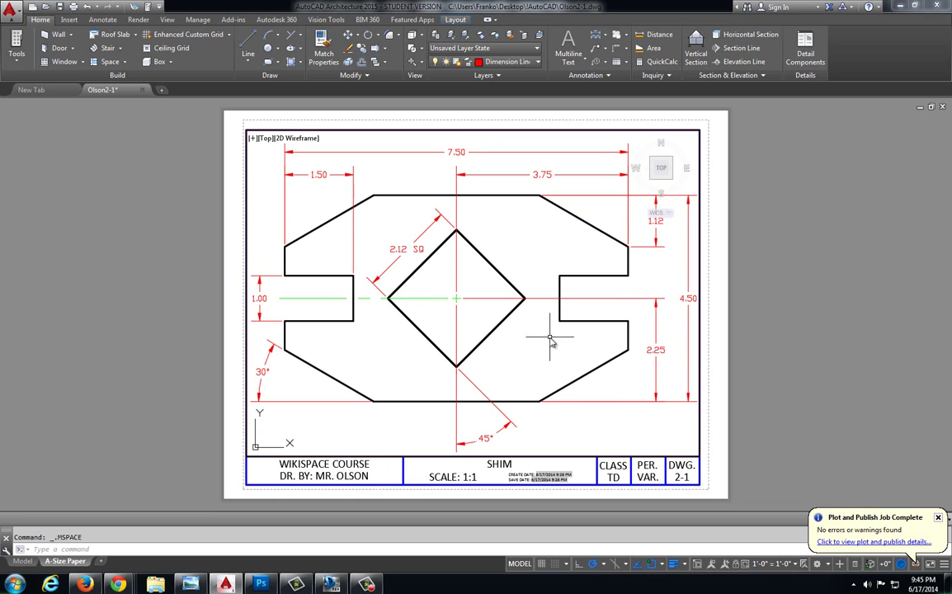
# Return to model space, and move the 1.12 and 2.25 vertical dimension lines closer to the shim's right edge, in line with each other.
pyautogui.doubleClick(711, 312)
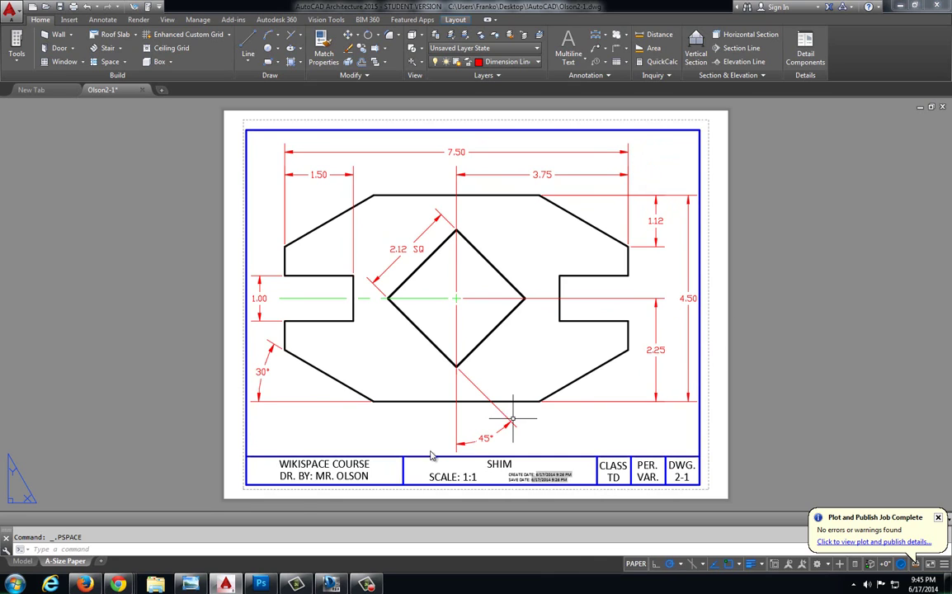
pyautogui.click(23, 561)
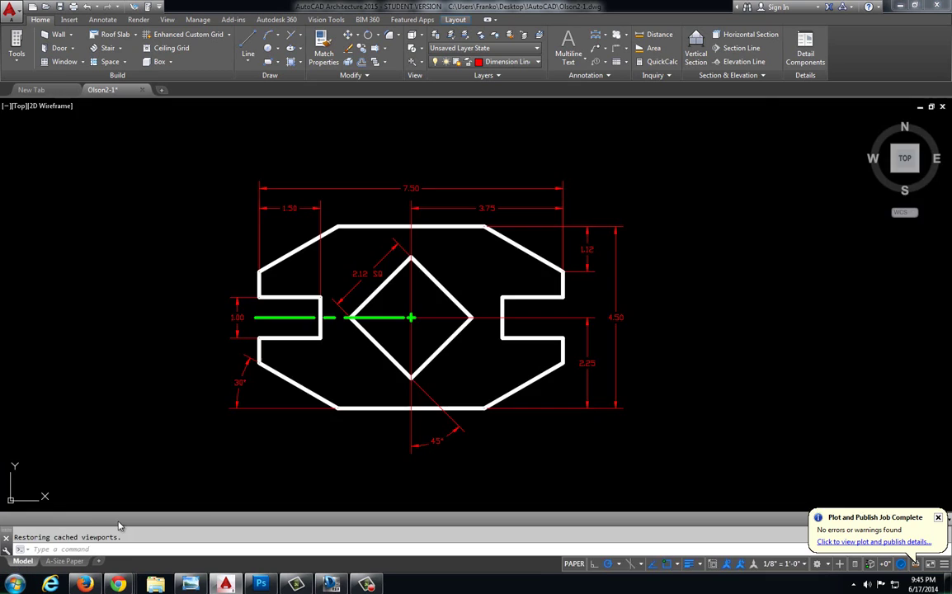
pyautogui.click(599, 340)
pyautogui.click(577, 235)
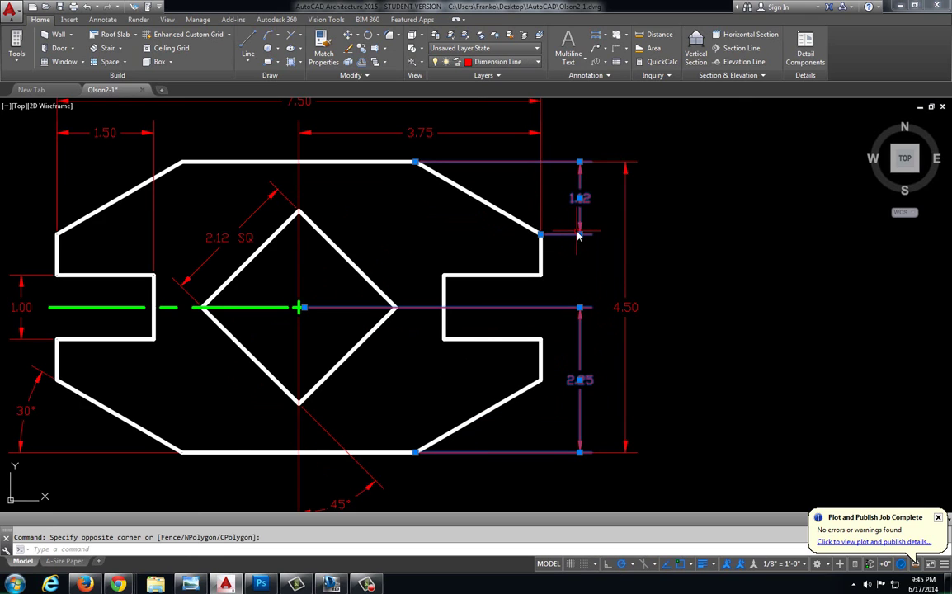
pyautogui.click(580, 236)
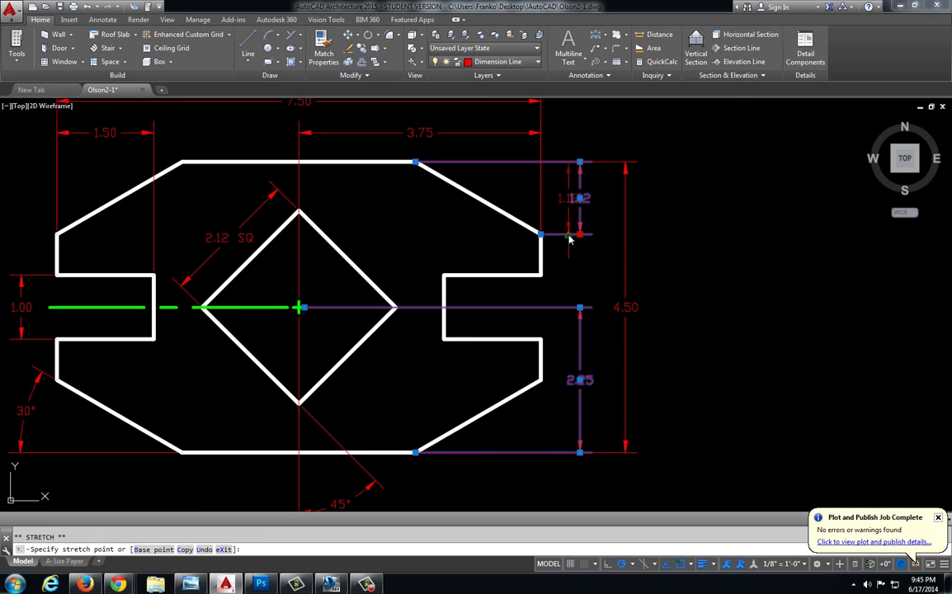
pyautogui.click(573, 310)
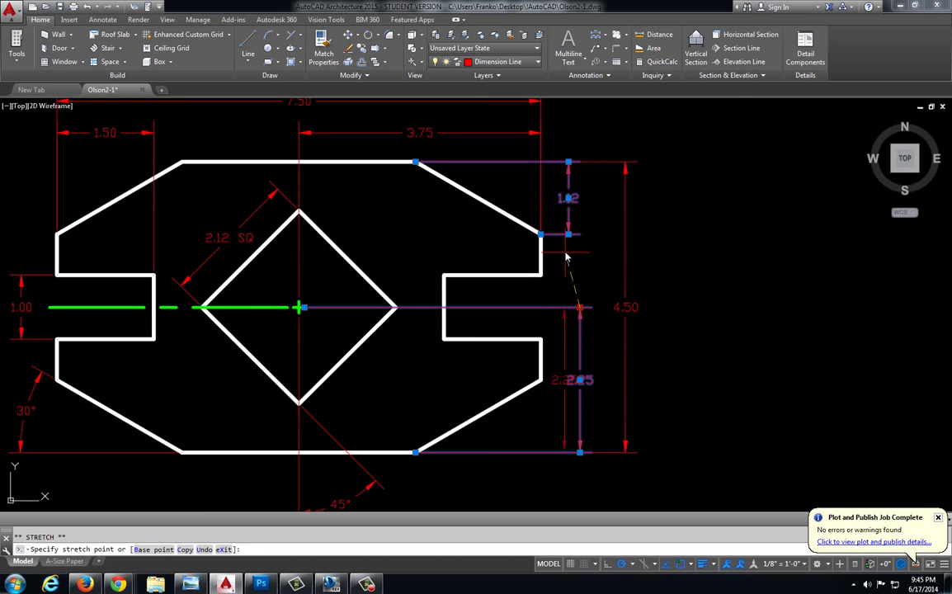
# Move the overall height dimension line about 5/16 inch closer to the shim.
pyautogui.click(634, 215)
pyautogui.click(623, 164)
pyautogui.click(625, 161)
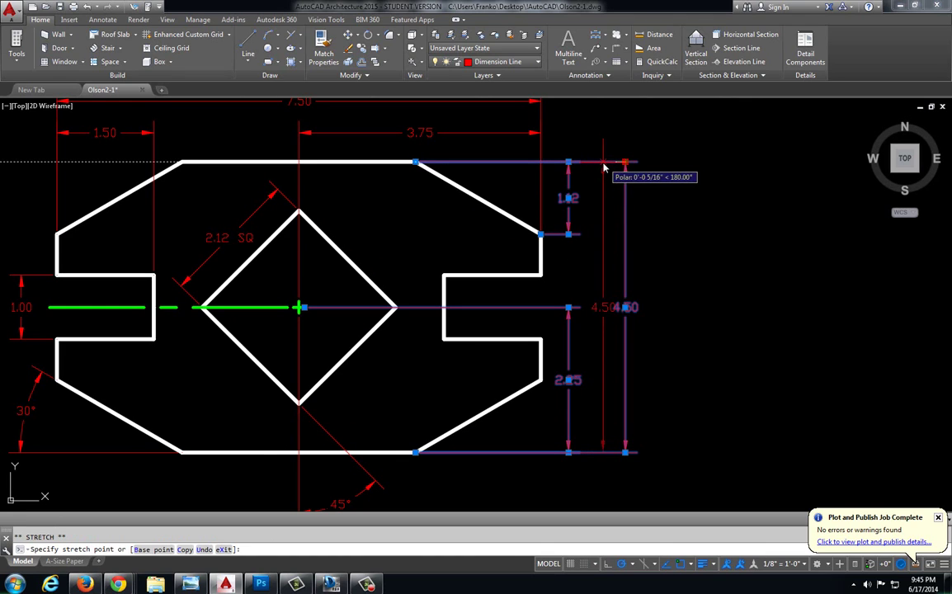
pyautogui.click(603, 169)
pyautogui.press('Escape')
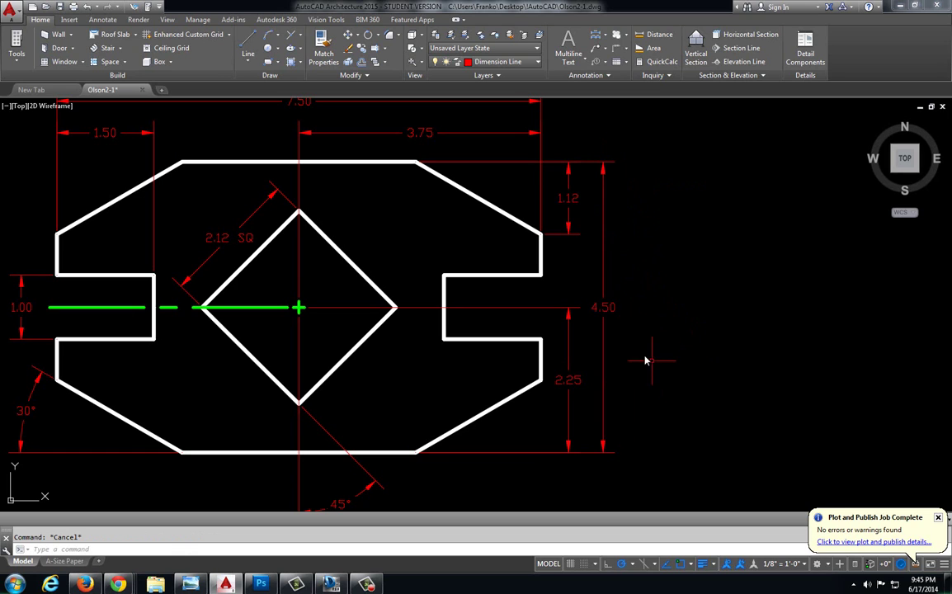
# Move the overall height dimension's text up along its dimension line, clear of the horizontal centre line's level.
pyautogui.scroll(-2, 375, 286)
pyautogui.scroll(4, 507, 305)
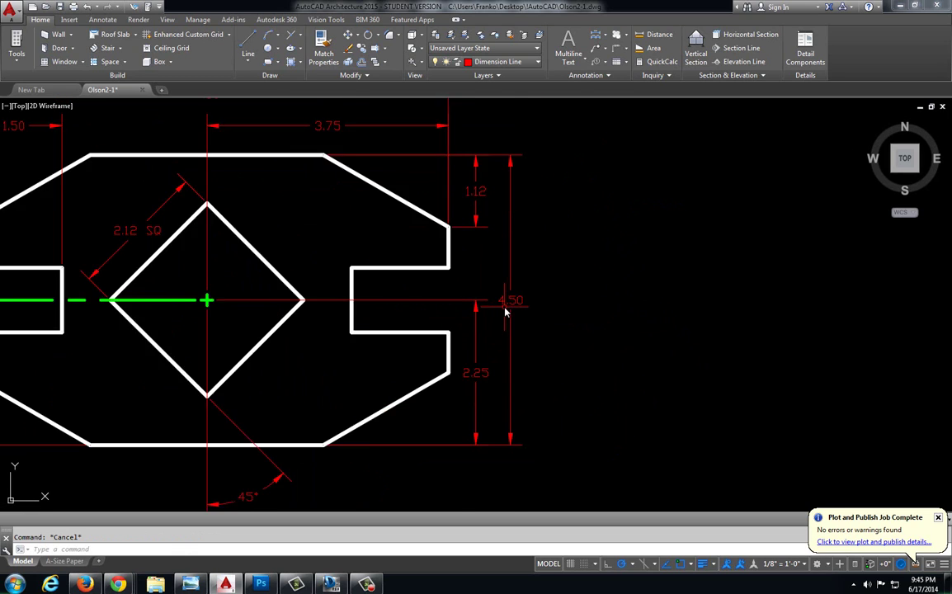
pyautogui.scroll(-2, 538, 295)
pyautogui.moveTo(467, 297); pyautogui.dragTo(437, 302, button='middle')
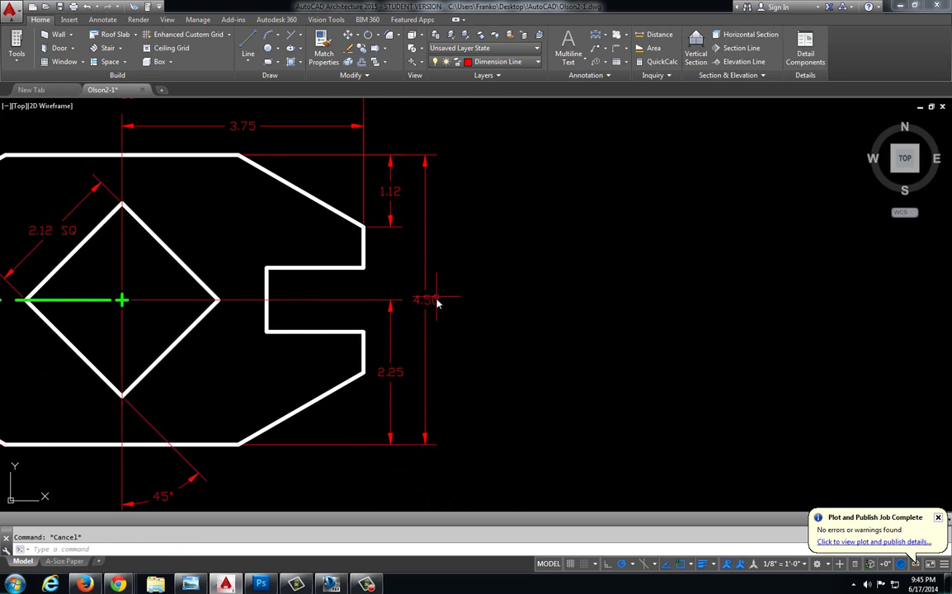
pyautogui.click(436, 303)
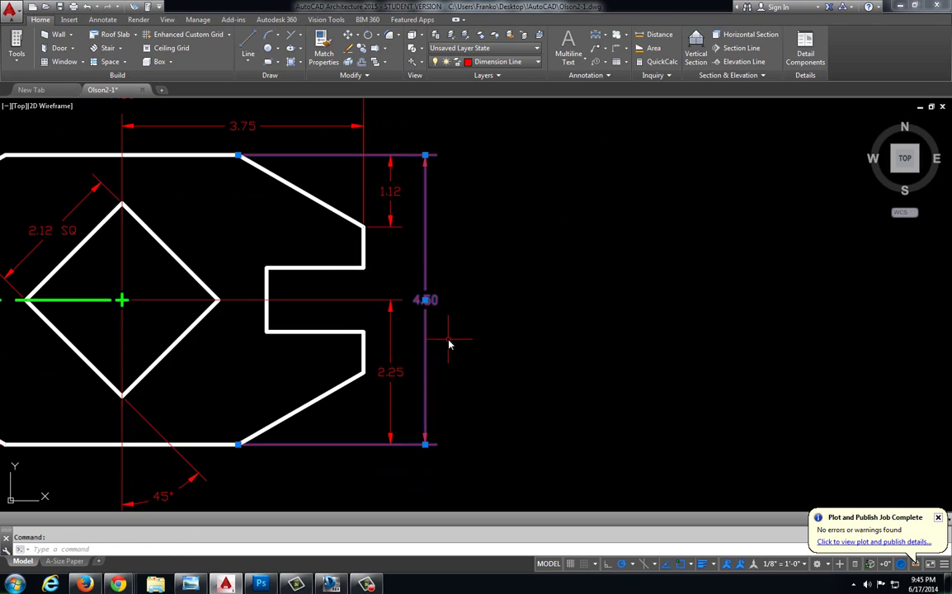
pyautogui.click(426, 302)
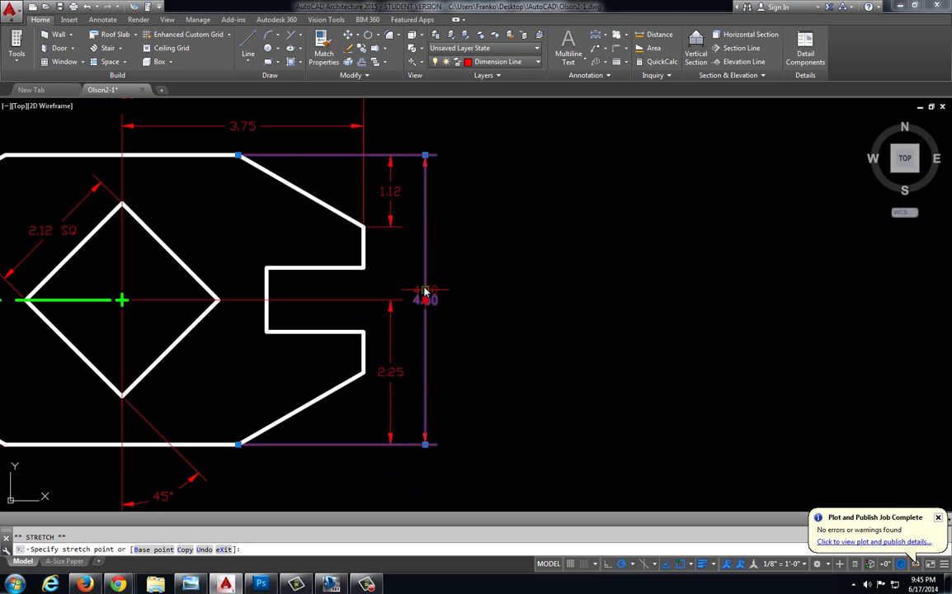
pyautogui.click(425, 266)
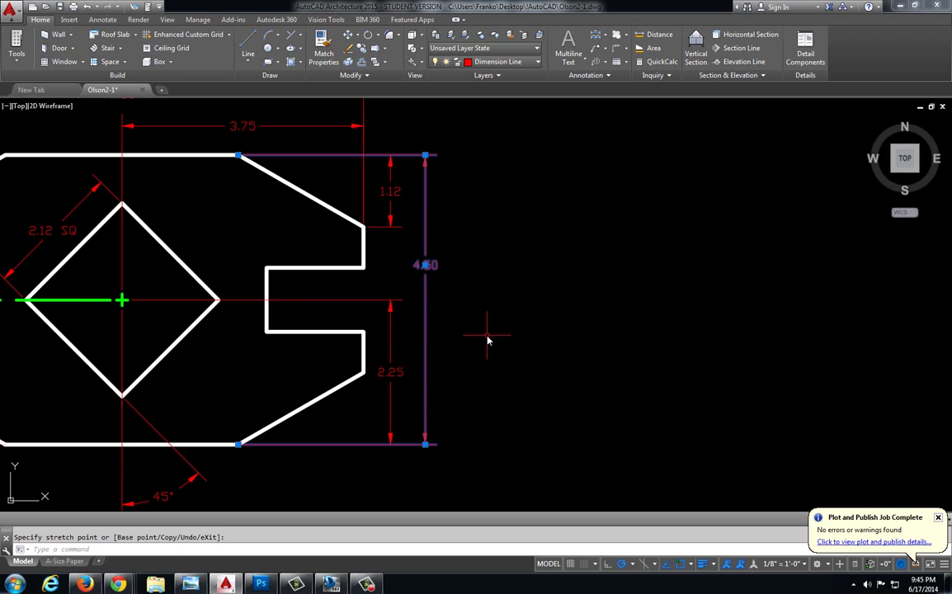
pyautogui.press('Escape')
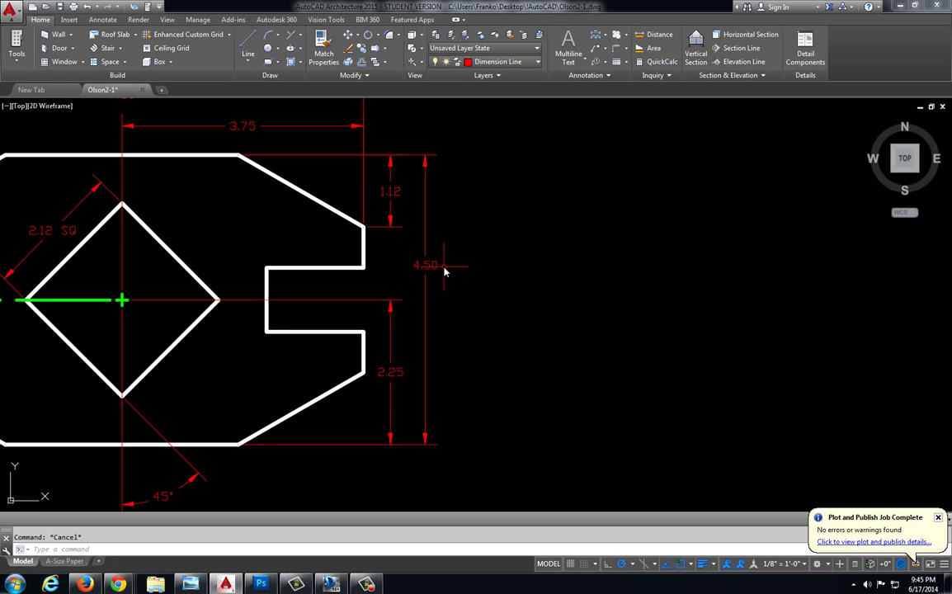
# Return to the A-Size Paper layout, and recentre the dimensioned shim within its viewport.
pyautogui.scroll(-3, 486, 307)
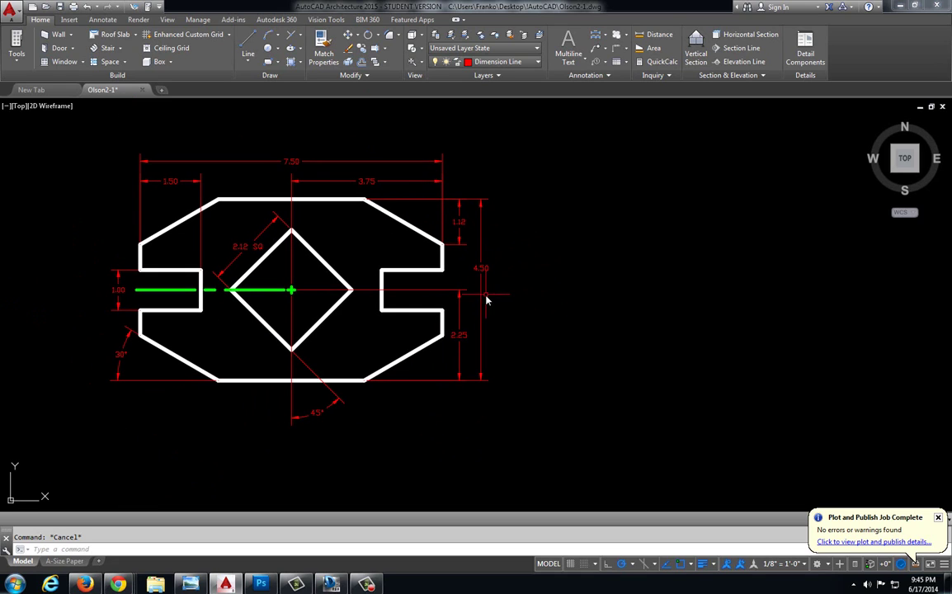
pyautogui.click(72, 563)
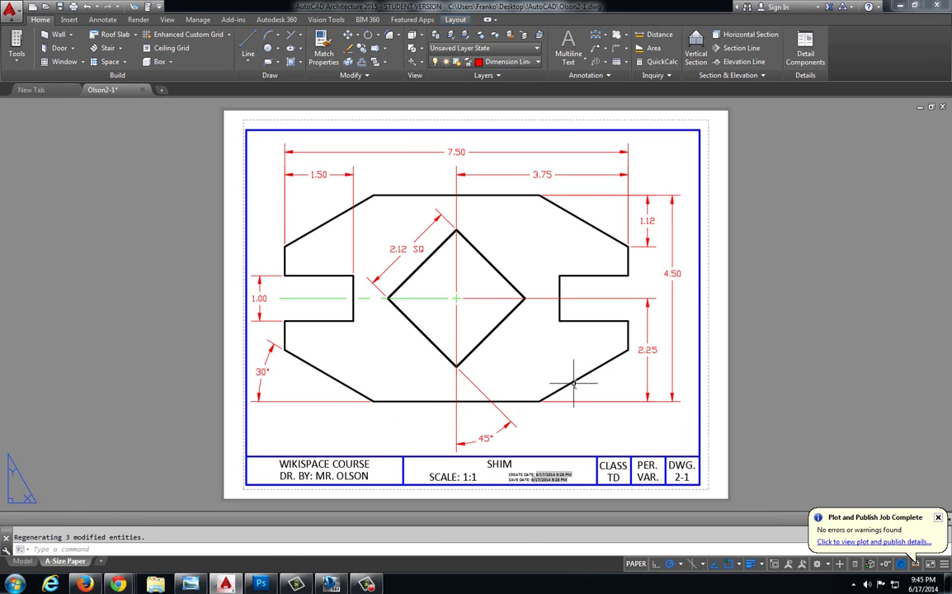
pyautogui.doubleClick(384, 340)
pyautogui.moveTo(385, 340); pyautogui.dragTo(391, 340, button='middle')
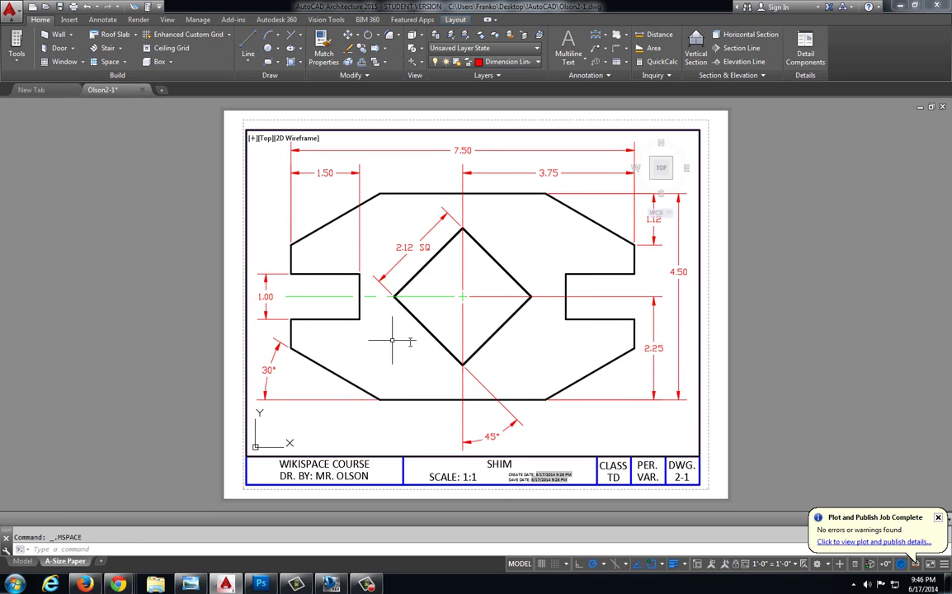
pyautogui.doubleClick(818, 324)
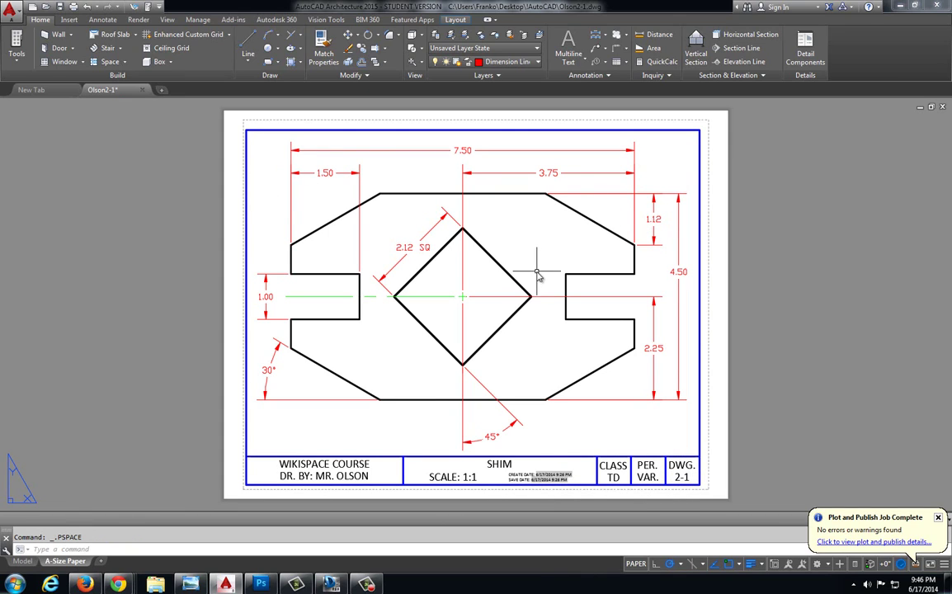
# Save the drawing, and preview the A-Size Paper layout's plot using the DWG To PDF plotter.
pyautogui.click(10, 12)
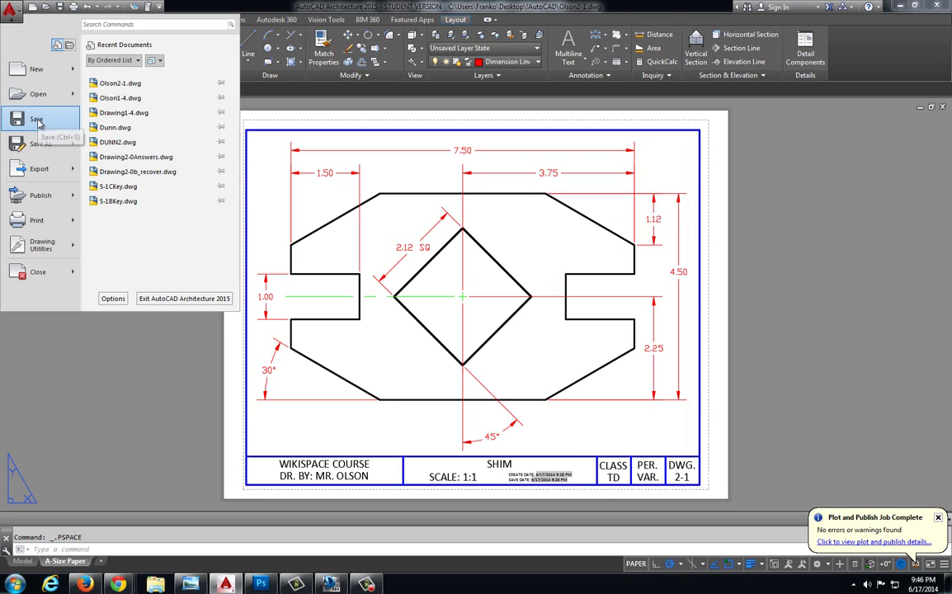
pyautogui.click(37, 120)
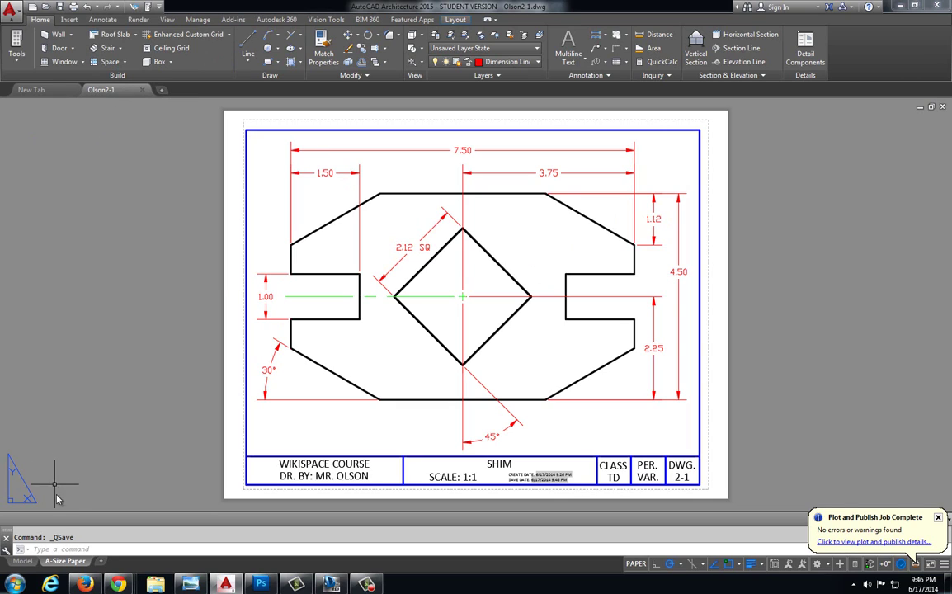
pyautogui.rightClick(61, 564)
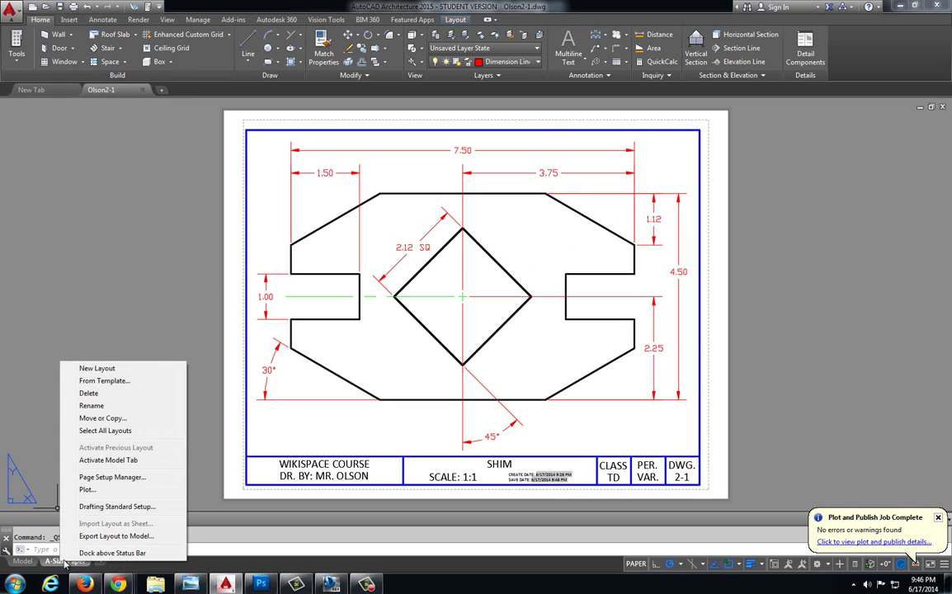
pyautogui.click(93, 491)
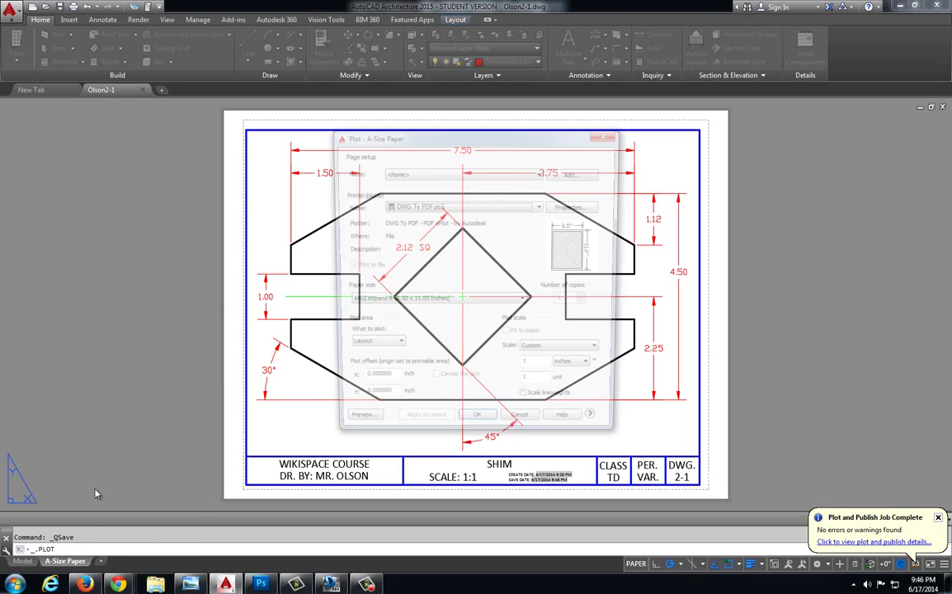
pyautogui.click(353, 430)
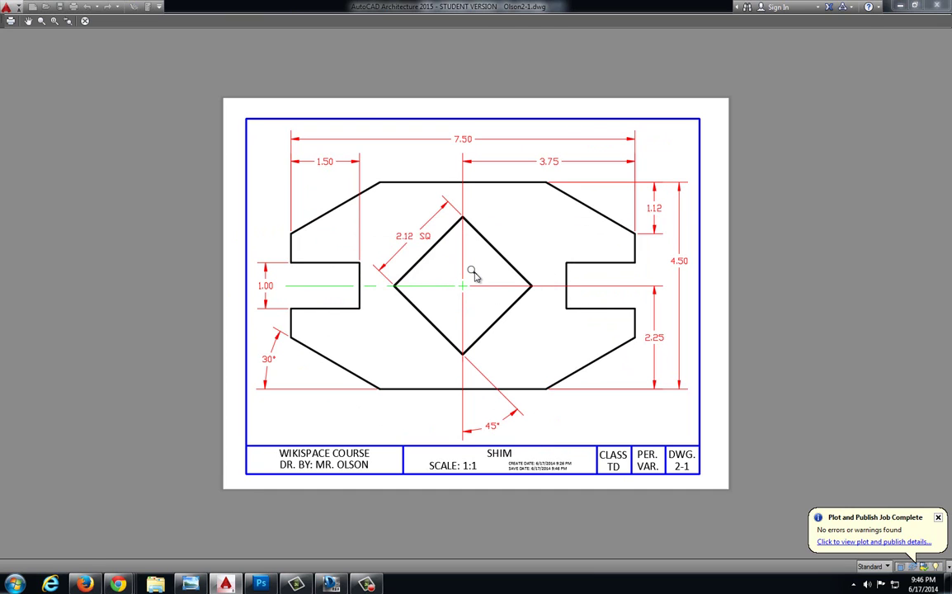
# Plot the layout to a PDF named Olson2-1 in the desktop's !AutoCAD folder, and close the opened PDF.
pyautogui.rightClick(394, 241)
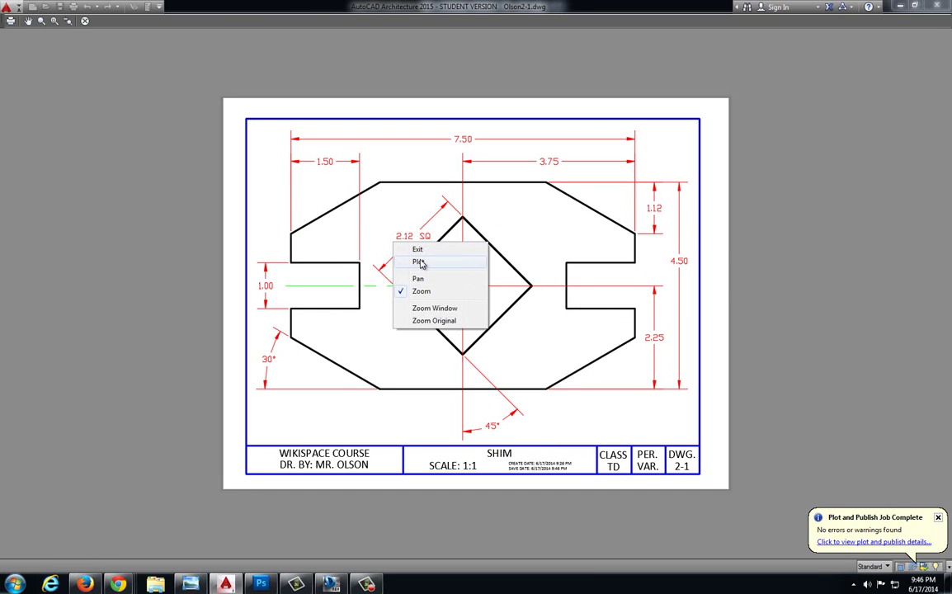
pyautogui.click(418, 261)
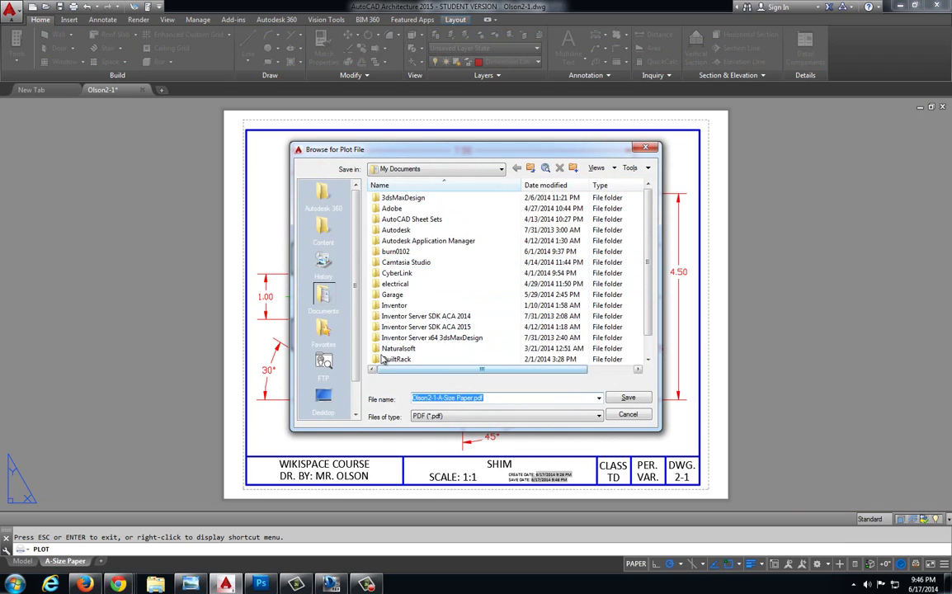
pyautogui.click(324, 395)
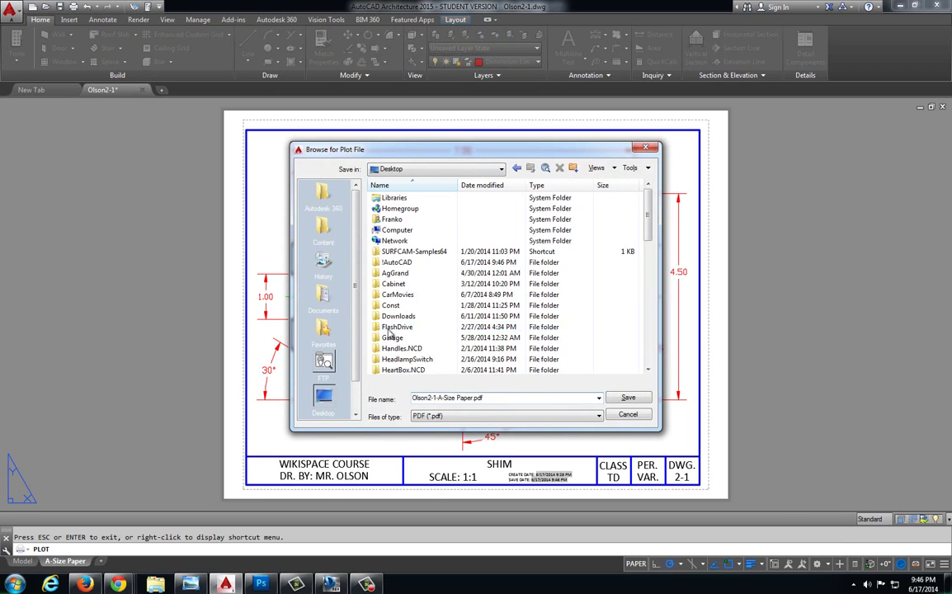
pyautogui.doubleClick(400, 240)
pyautogui.click(528, 398)
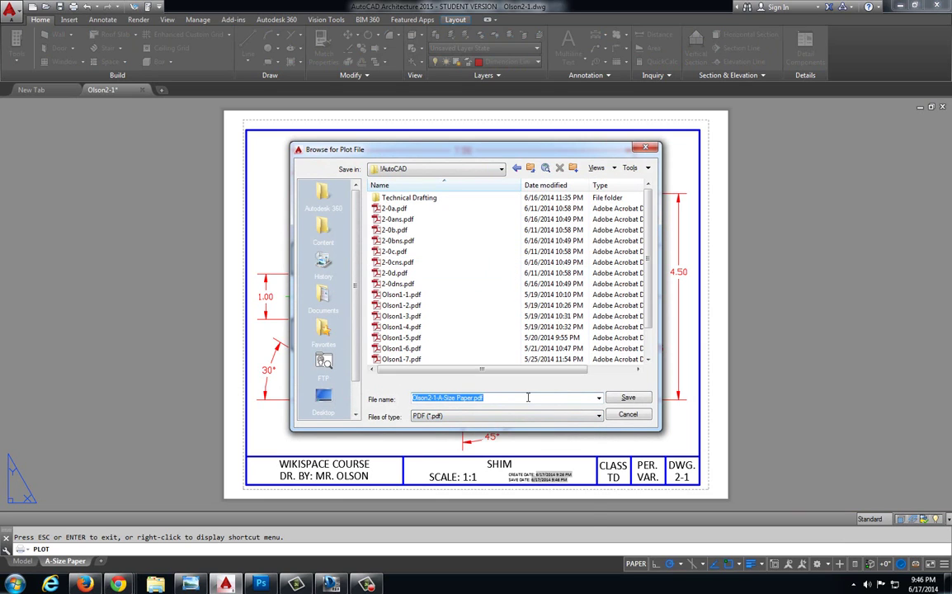
pyautogui.write('Olson2-1')
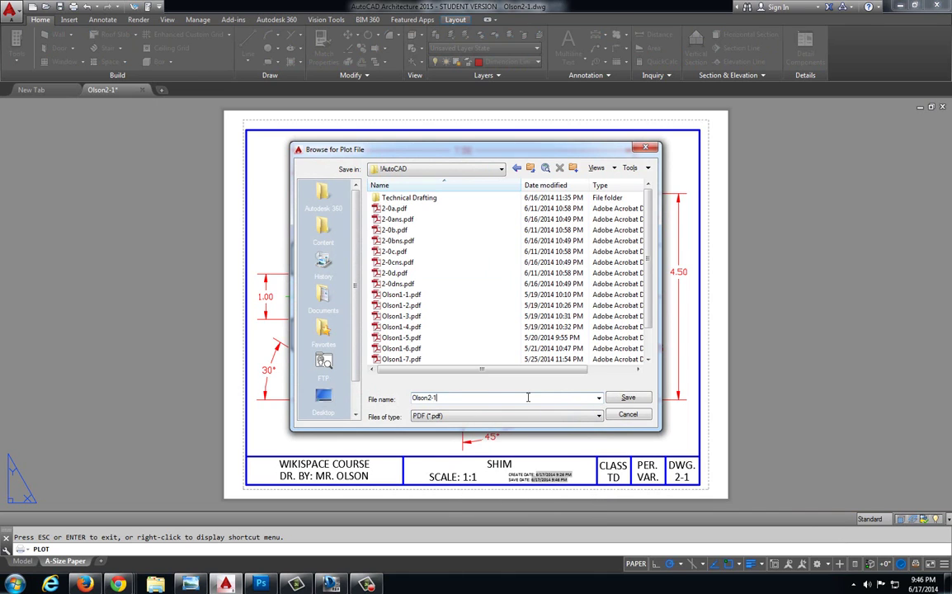
pyautogui.press('Return')
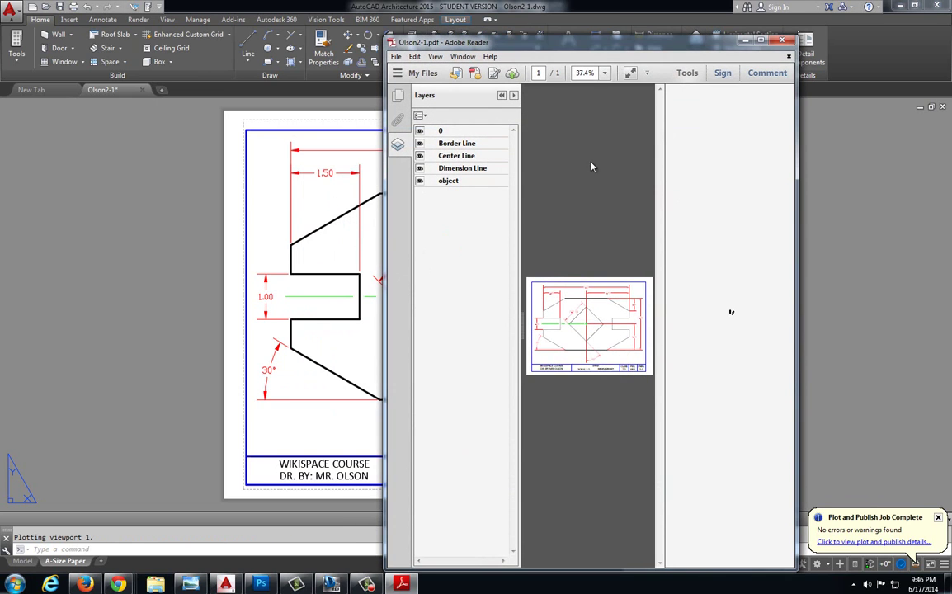
pyautogui.click(784, 41)
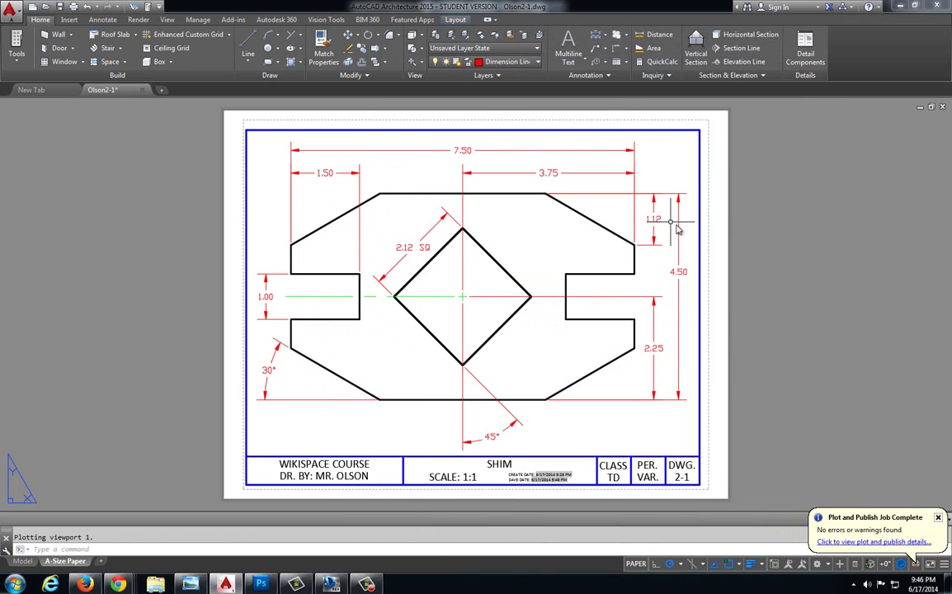